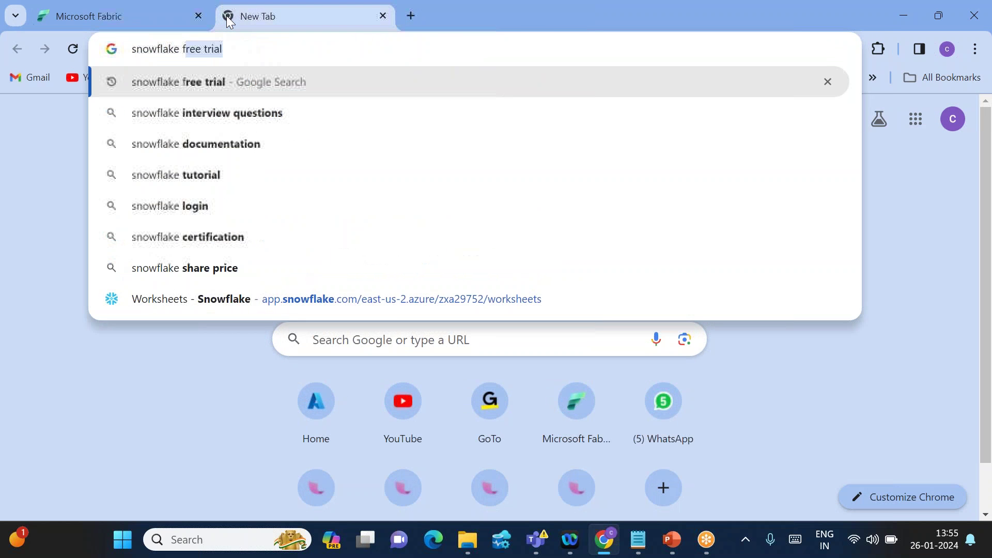
Search the web for 'snowflake free trial'
key(Return)
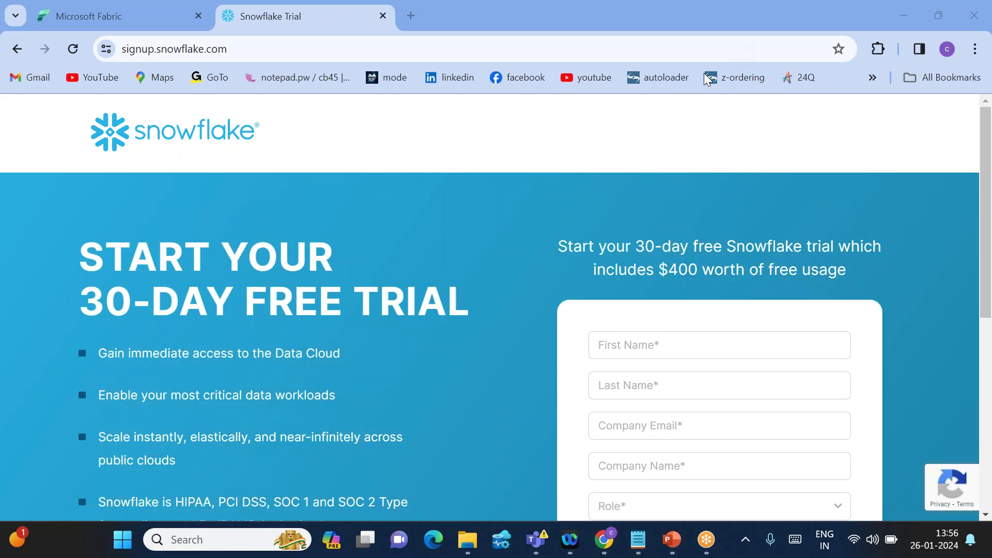
Fill in the first name, last name, company email and company name on the signup form
scroll(613, 331, down, 1)
click(613, 286)
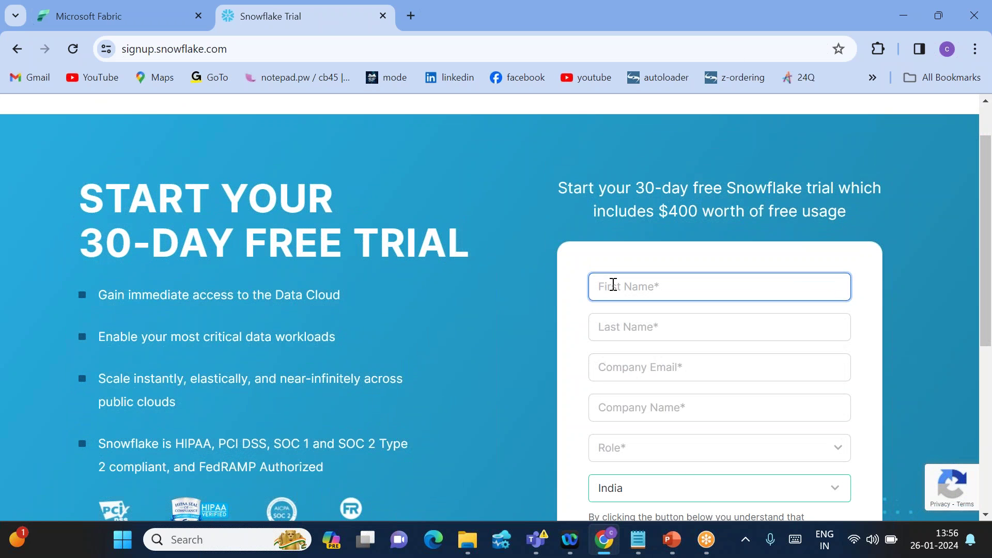
text(cloudpandith)
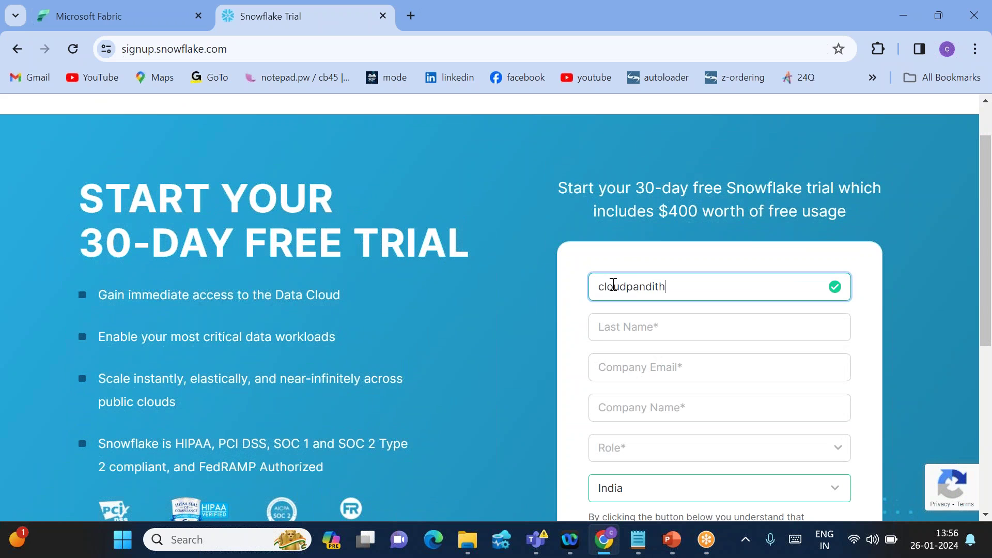
key(Tab)
text(snow)
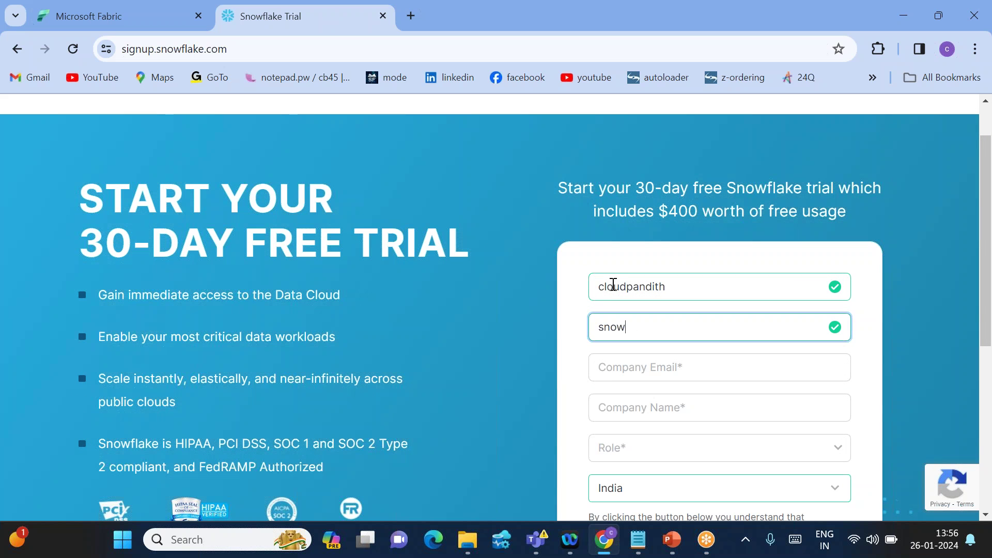
key(Tab)
text(cloud)
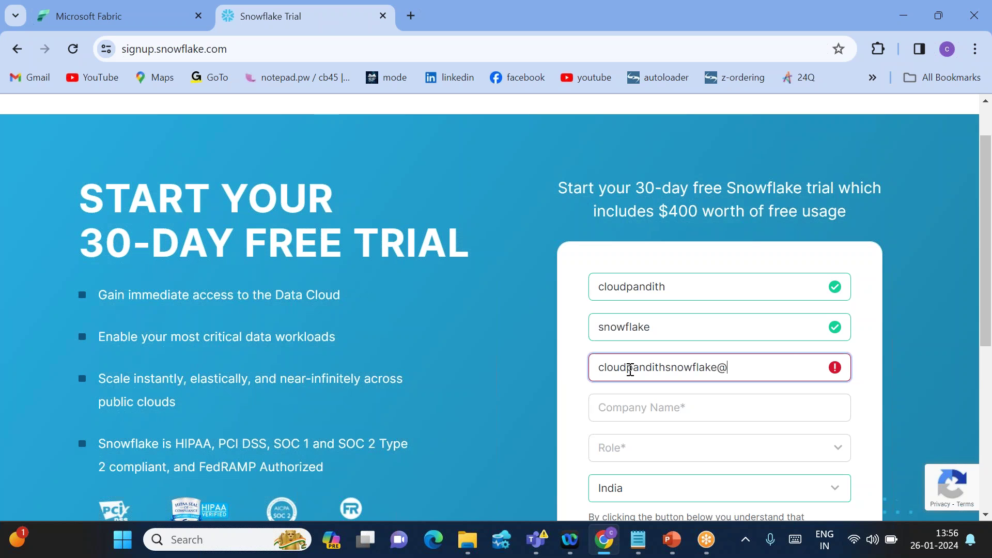
text(com)
click(627, 409)
text(cloudpandith)
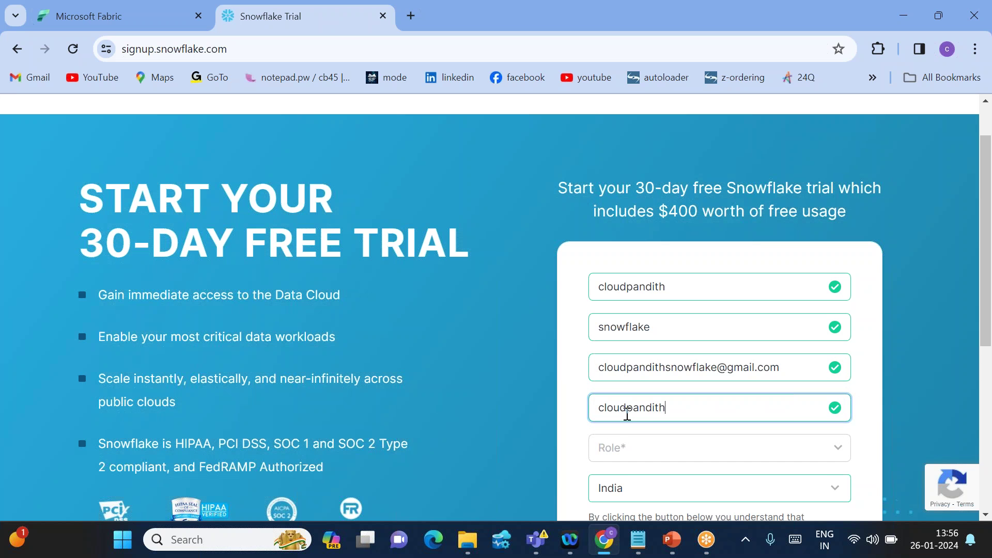
Choose Data Engineer as the role and continue to the edition step
scroll(627, 414, down, 2)
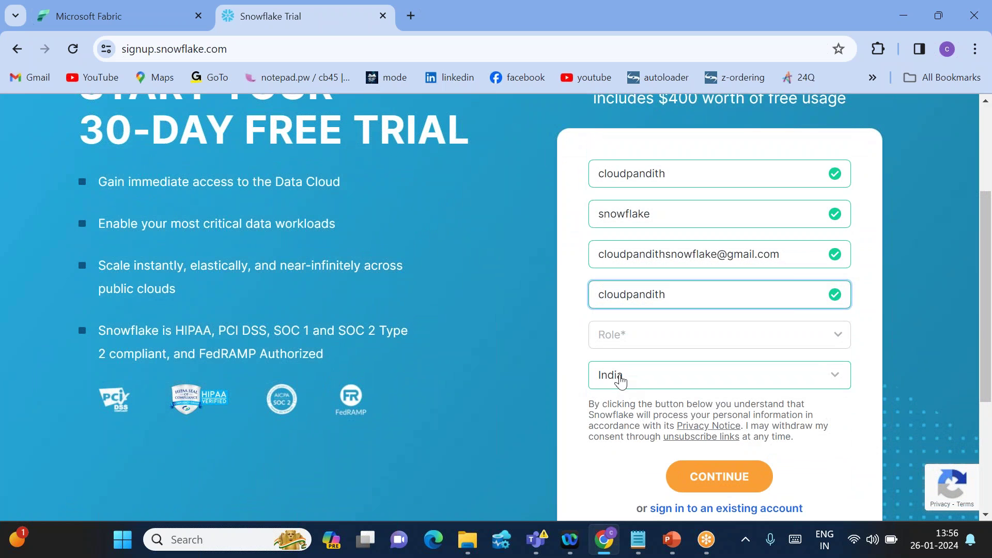
click(616, 341)
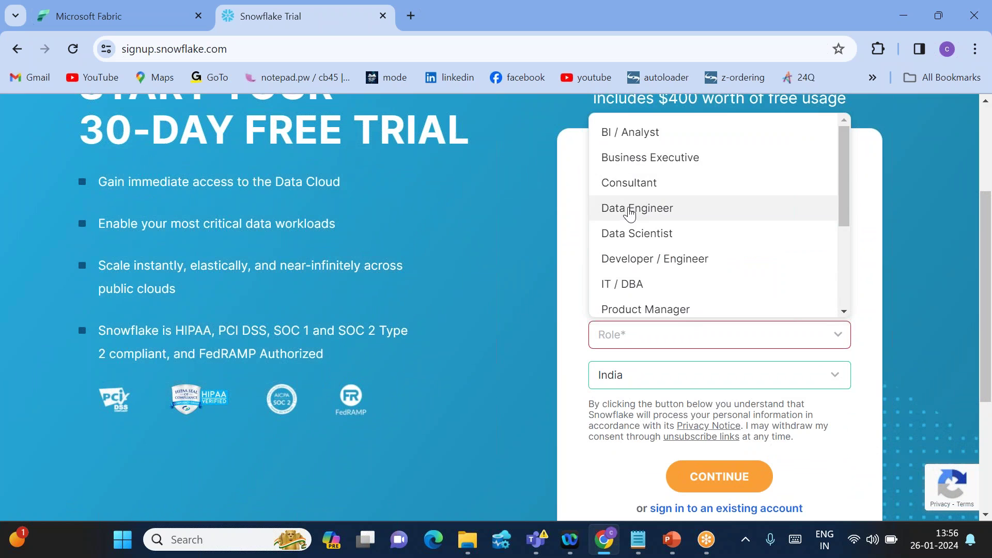
click(627, 210)
scroll(612, 420, down, 2)
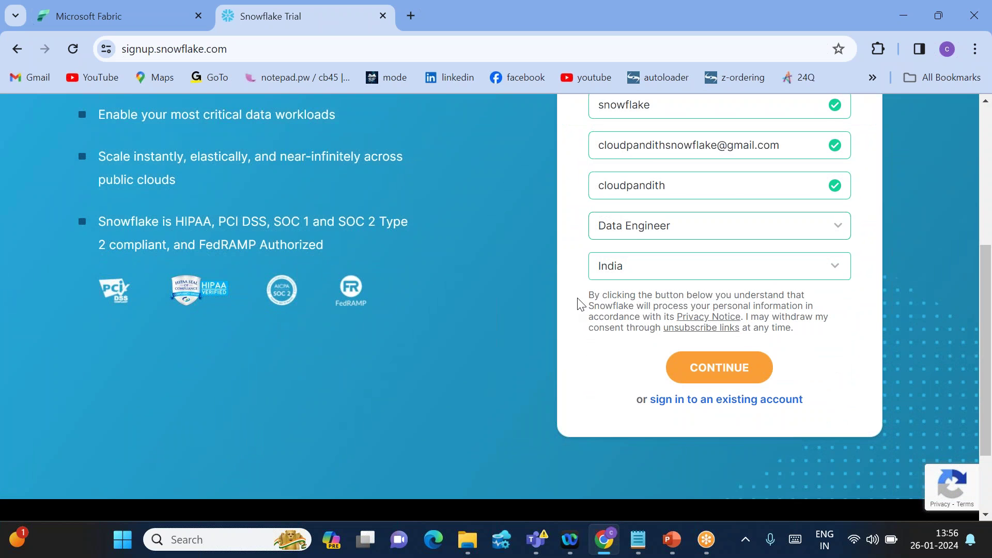
click(721, 371)
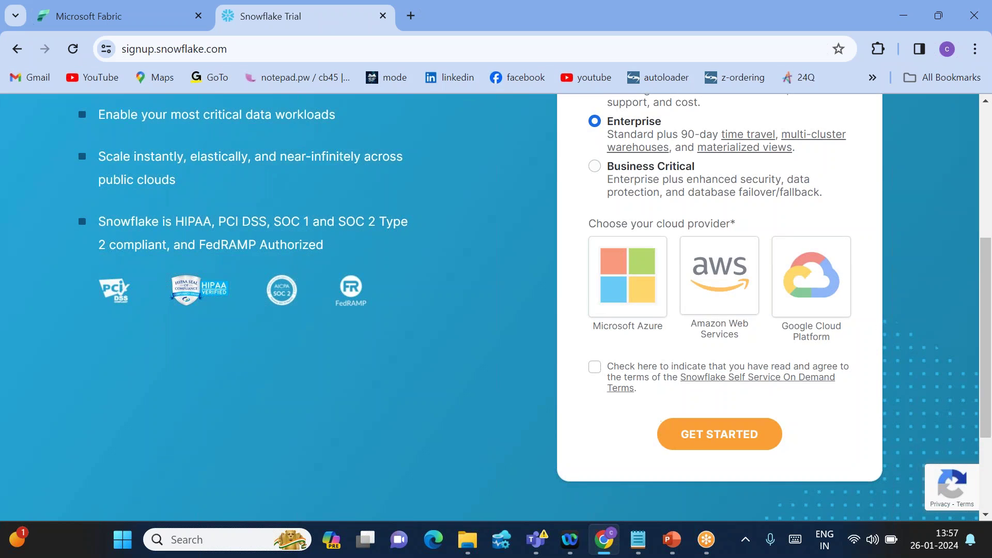
Pick Microsoft Azure, region East US 2 (Virginia), and tick the self-service terms checkbox
scroll(641, 289, up, 2)
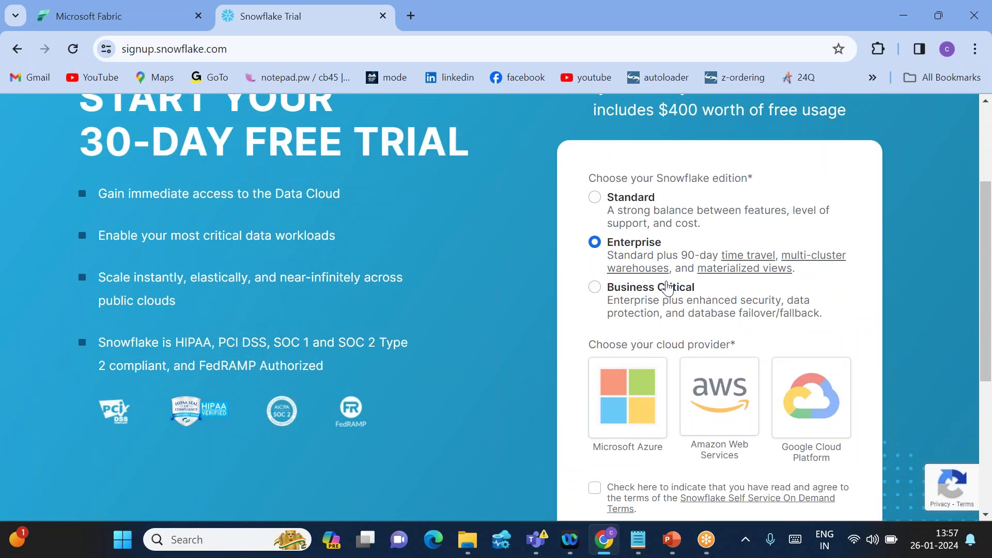
scroll(665, 286, down, 2)
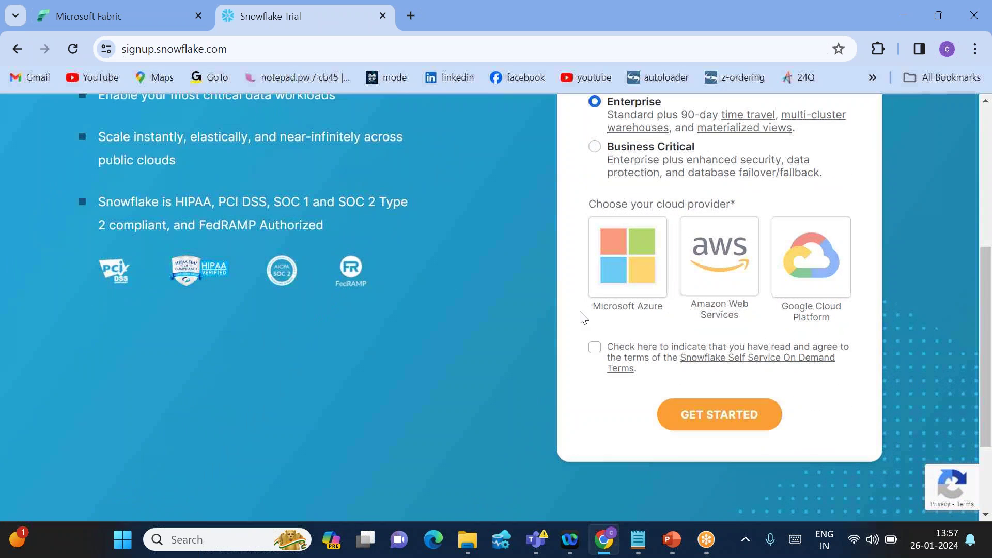
scroll(581, 317, up, 2)
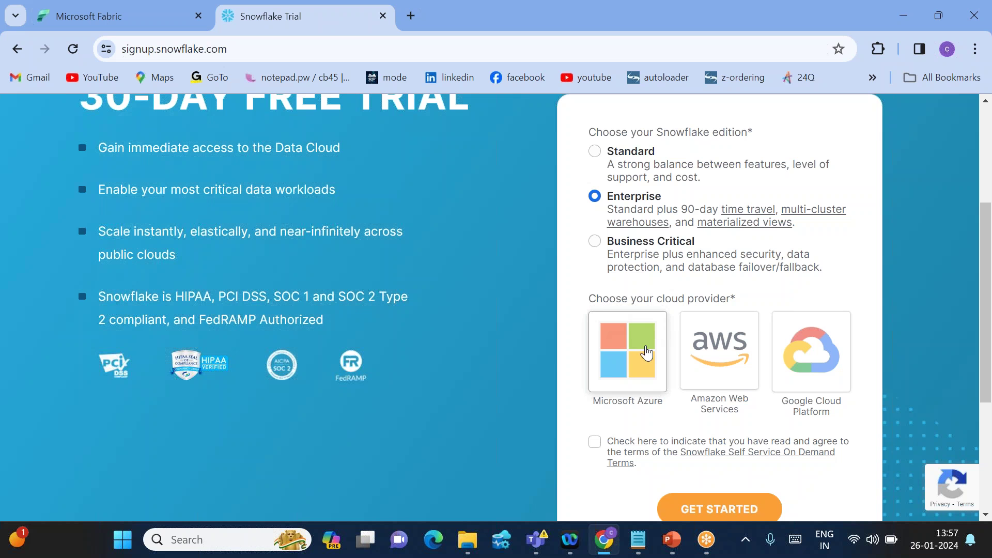
click(620, 379)
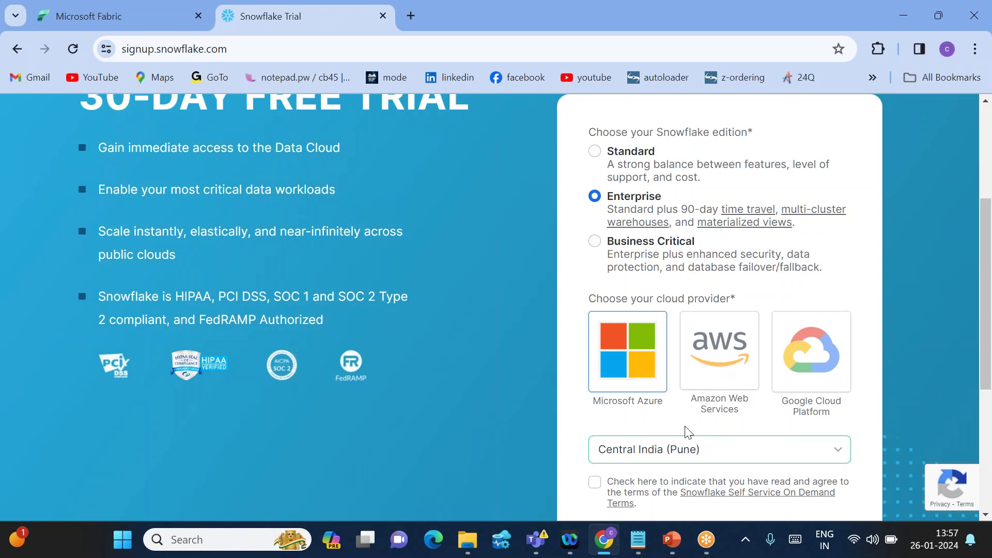
scroll(685, 429, down, 2)
click(631, 337)
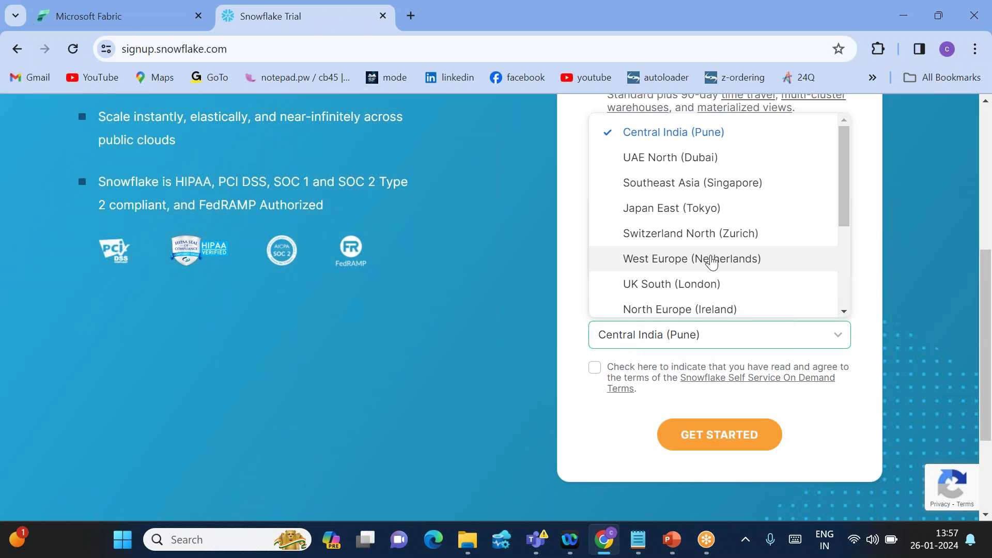
scroll(698, 264, down, 3)
scroll(686, 266, down, 1)
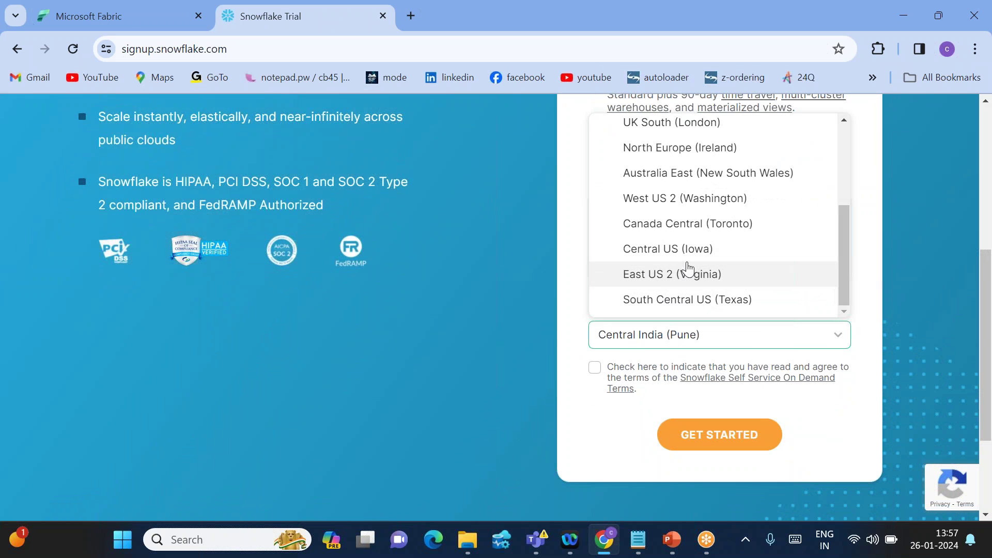
click(666, 279)
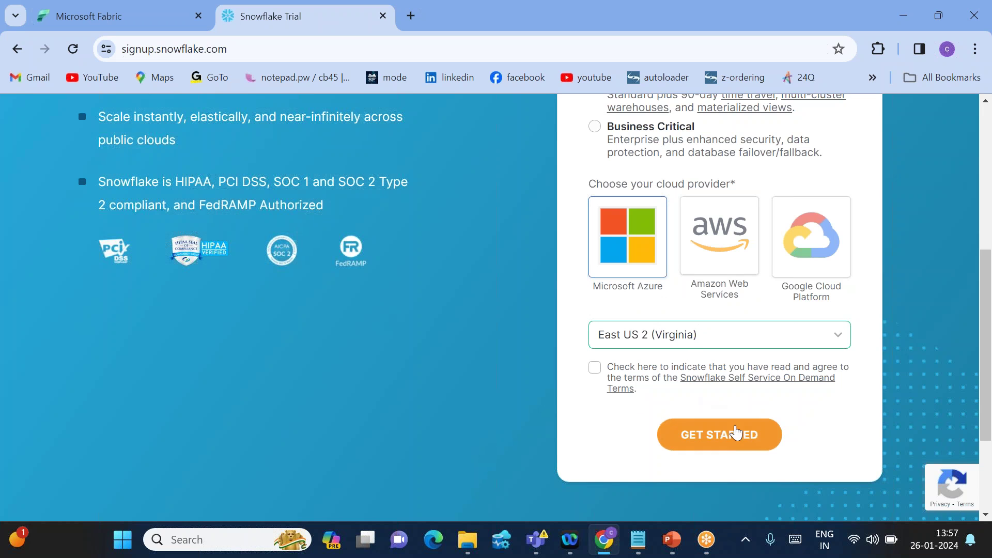
click(596, 369)
Submit the signup, skip all three survey questions, note the activation address, and open a new tab
click(717, 435)
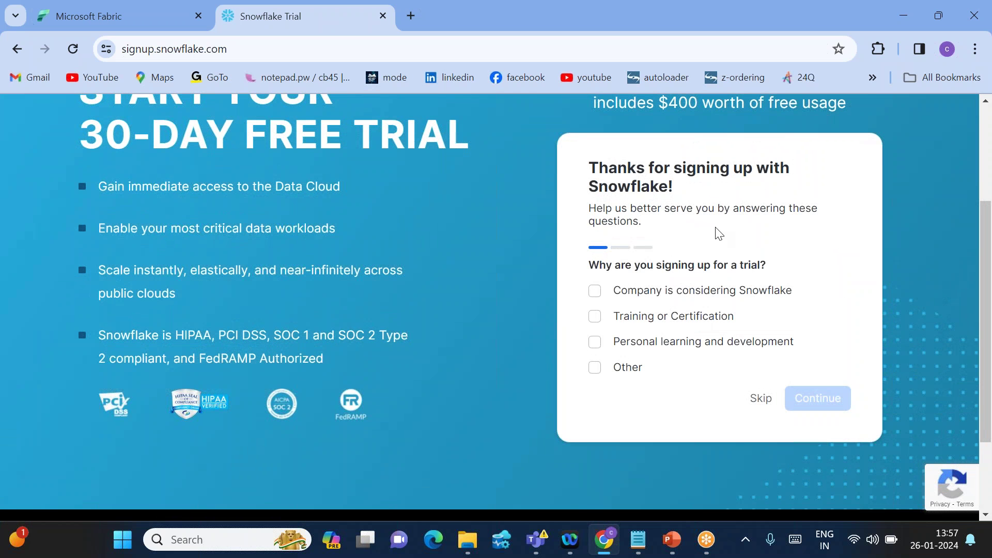
click(761, 400)
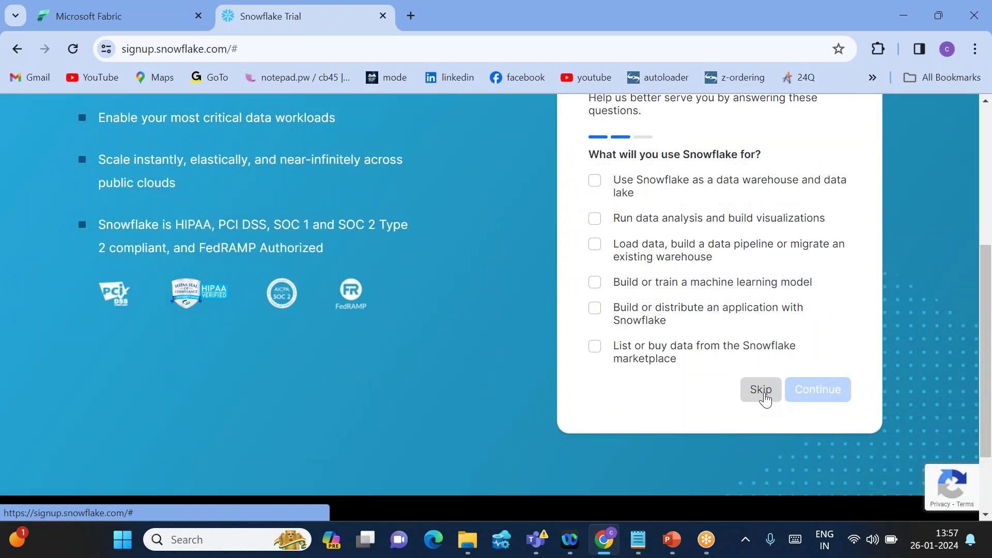
click(764, 399)
click(770, 356)
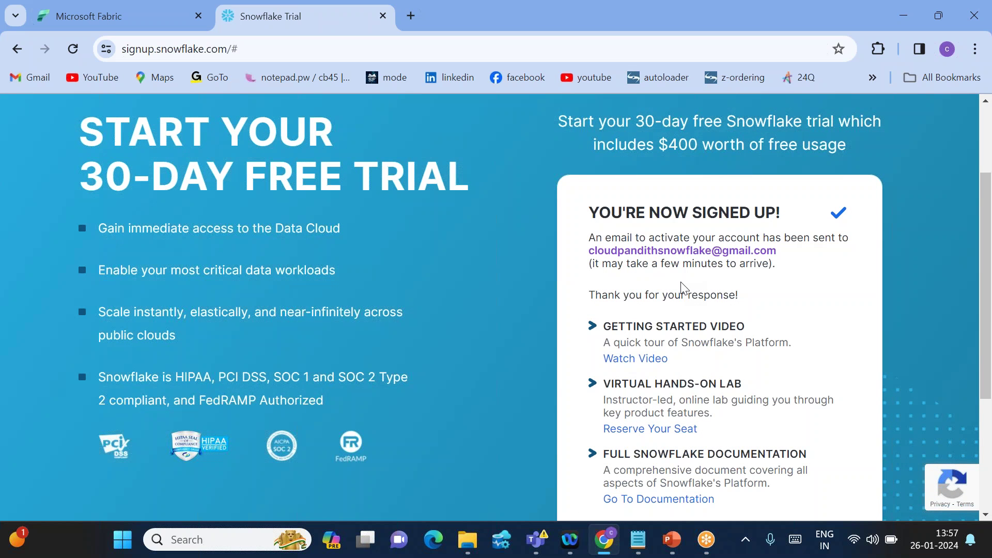
drag(586, 252, 780, 252)
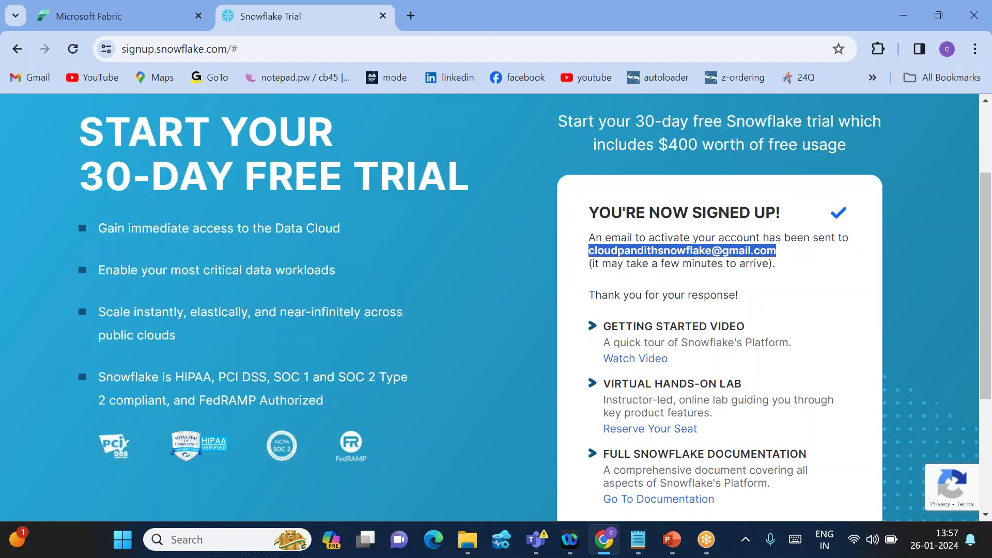
click(411, 16)
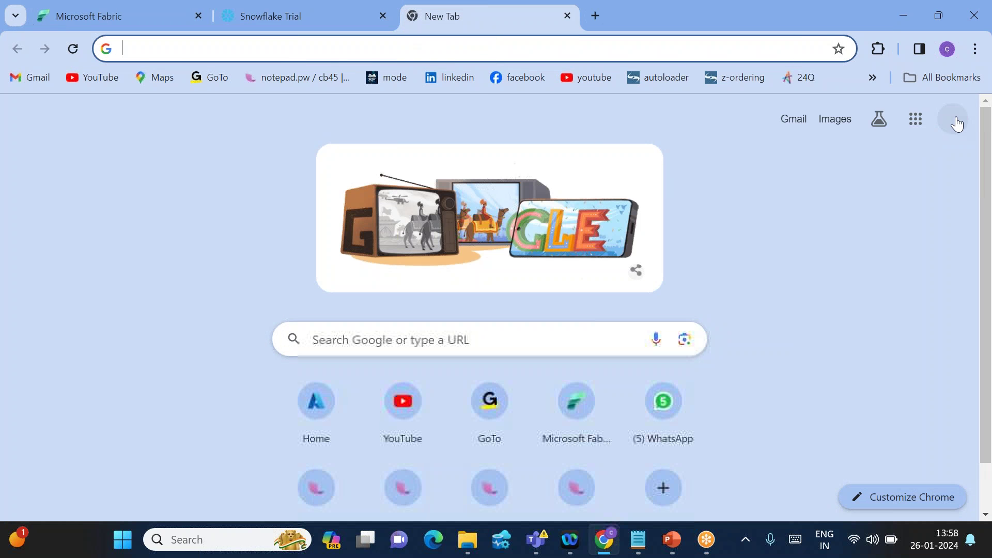
Go to the Gmail inbox and refresh it to find the new mail
click(952, 119)
click(794, 119)
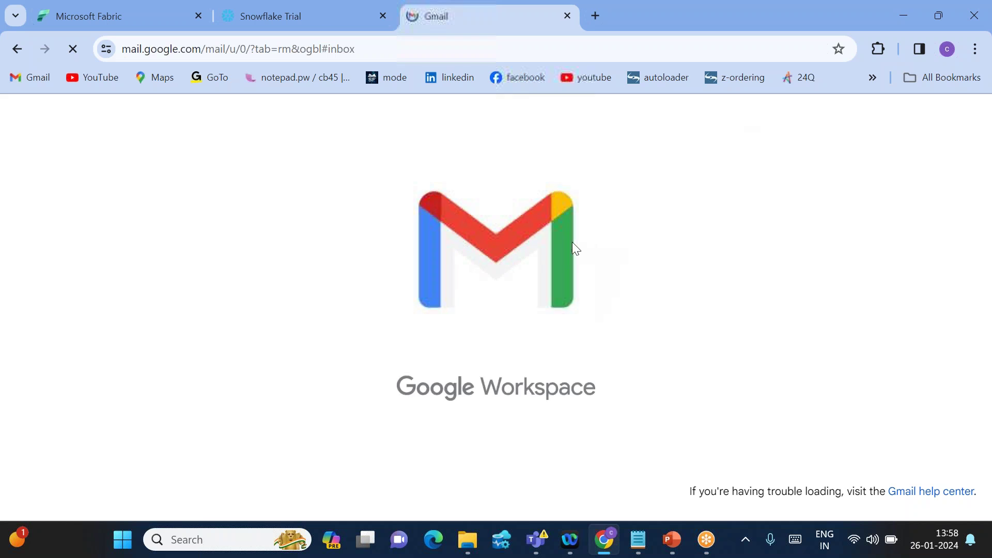
scroll(457, 364, down, 1)
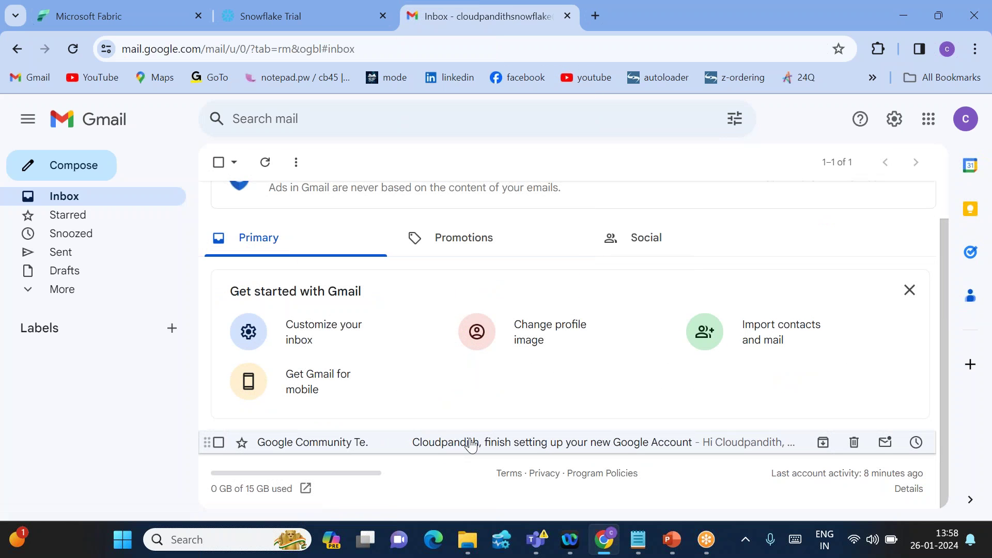
scroll(439, 447, up, 1)
scroll(439, 448, down, 1)
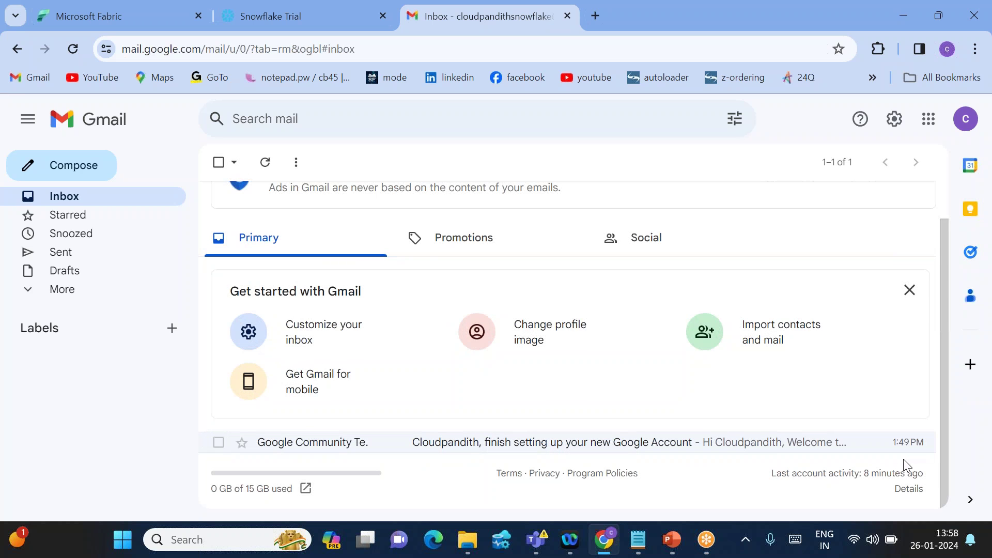
scroll(428, 250, up, 1)
click(265, 164)
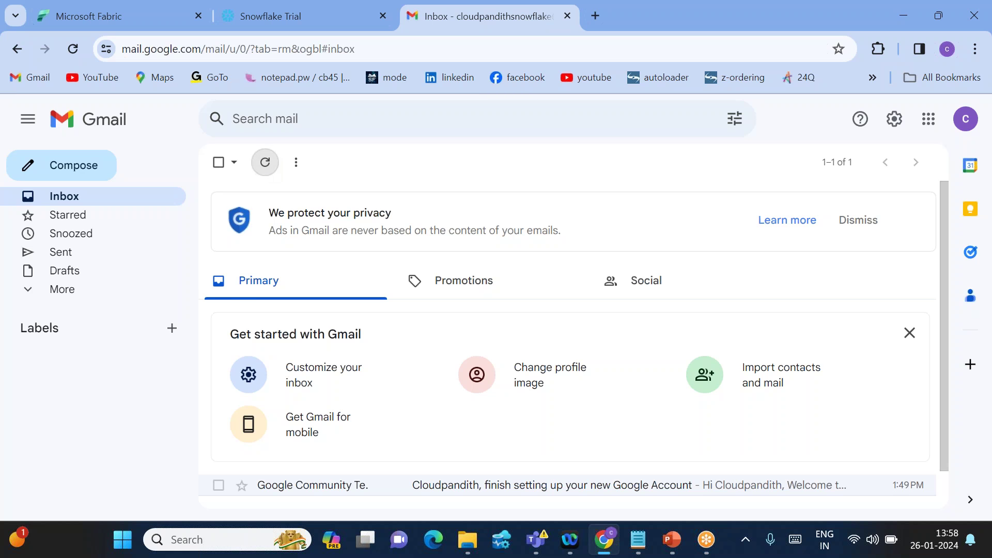
scroll(460, 351, down, 1)
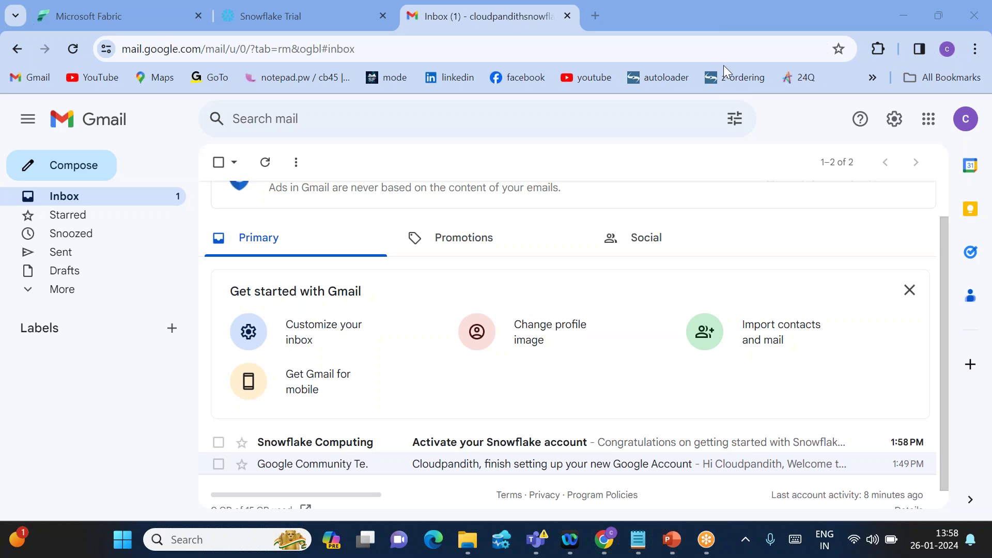
Open the Snowflake activation email and follow its CLICK TO ACTIVATE link
click(678, 444)
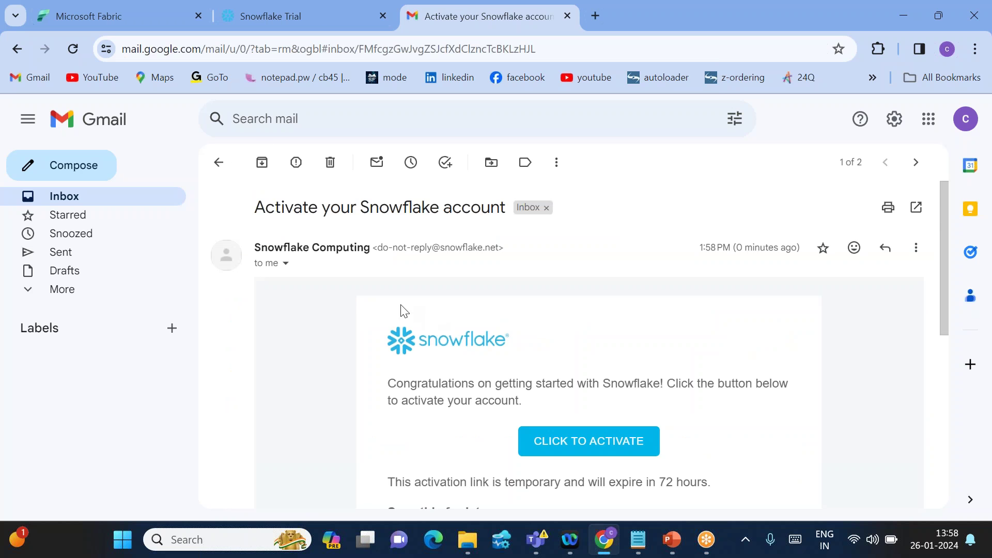
scroll(554, 333, down, 3)
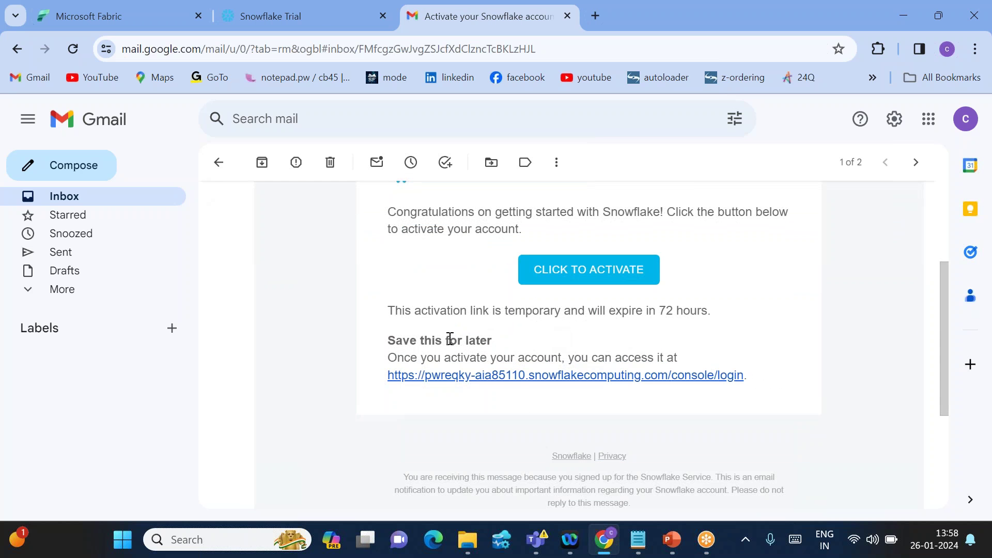
scroll(450, 339, down, 1)
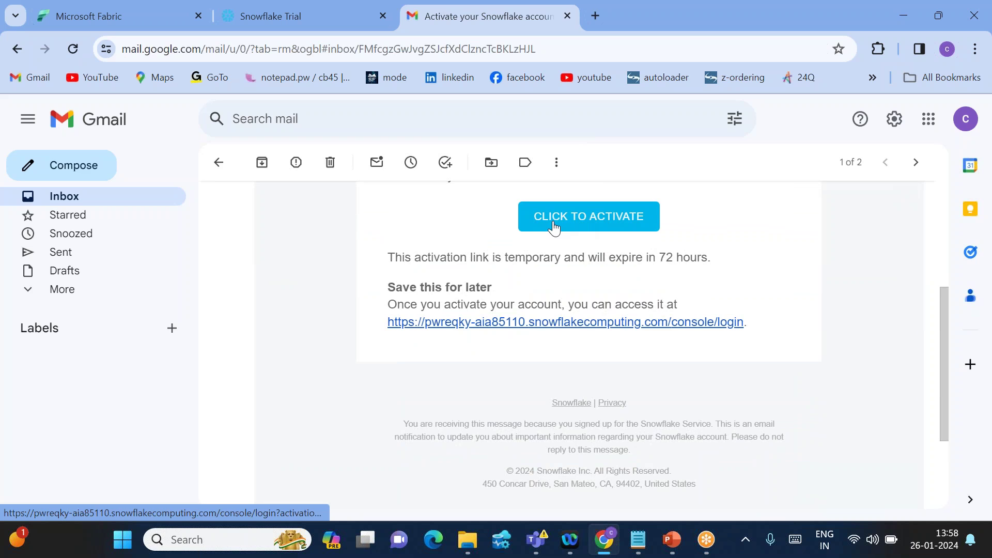
click(553, 225)
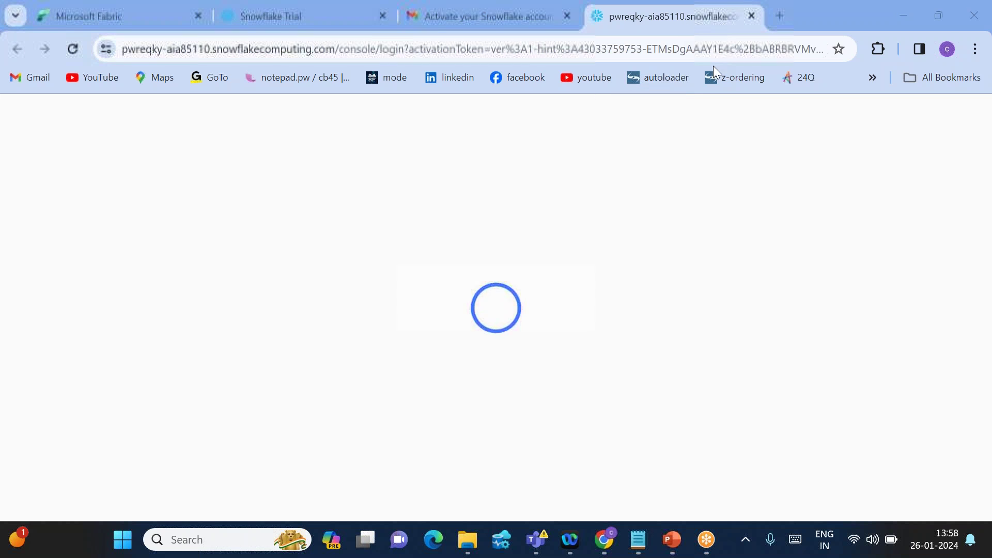
Enter the new account username on the Snowflake Welcome form
click(461, 215)
scroll(462, 215, down, 1)
click(375, 286)
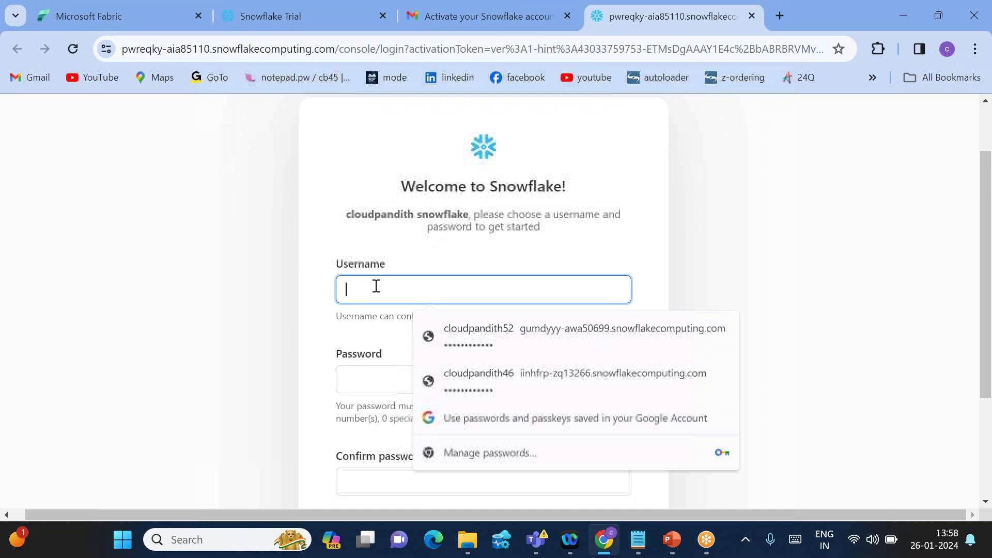
text(cloudpandithsnowflake)
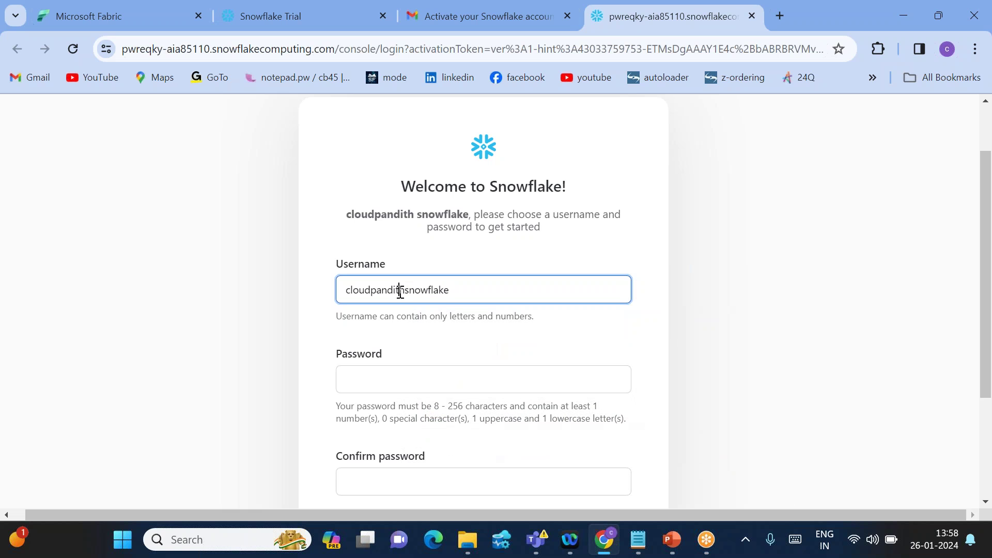
double_click(400, 291)
click(365, 370)
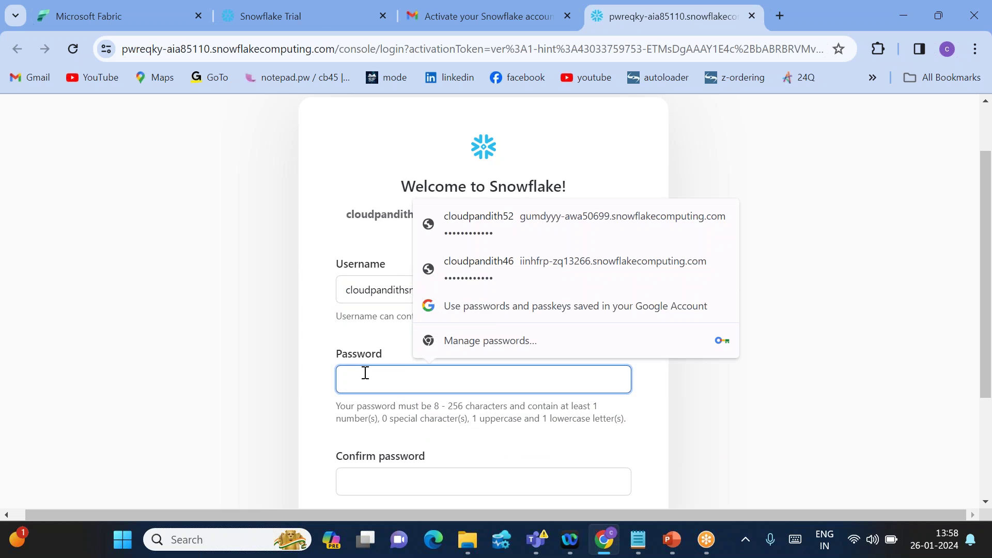
click(326, 300)
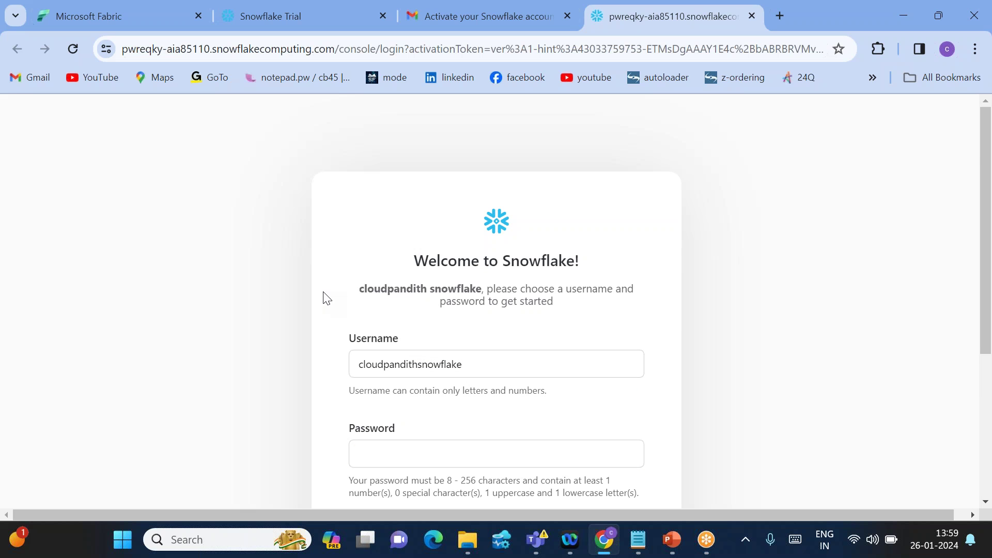
Enter and confirm the account password, then submit with Get started
scroll(326, 299, down, 1)
drag(362, 309, 397, 391)
click(368, 396)
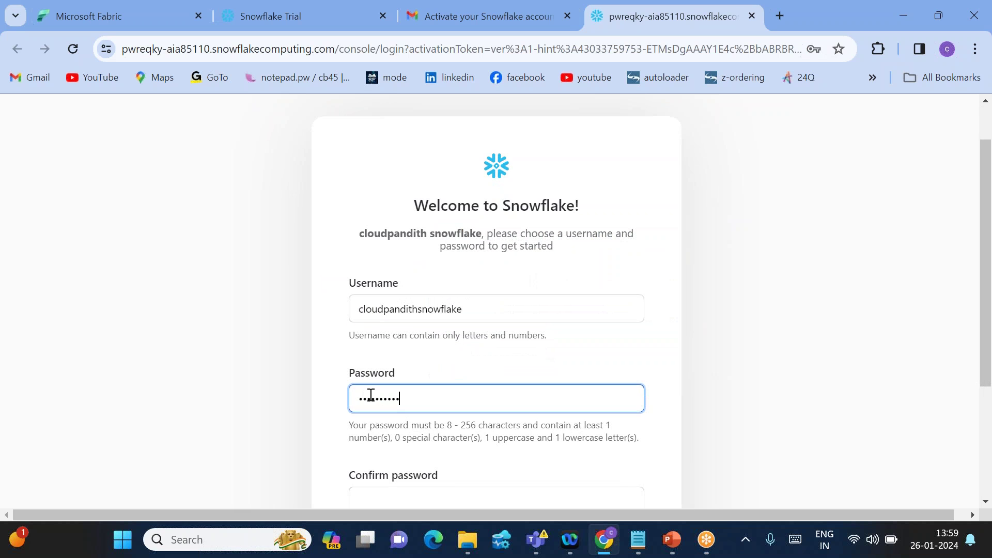
scroll(370, 394, down, 3)
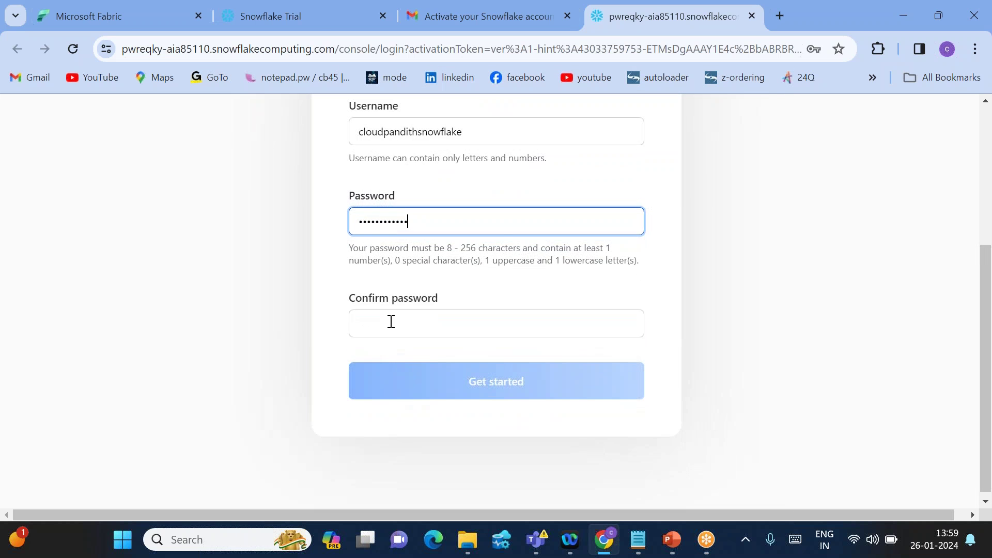
scroll(390, 321, up, 4)
key(Tab)
scroll(386, 315, down, 3)
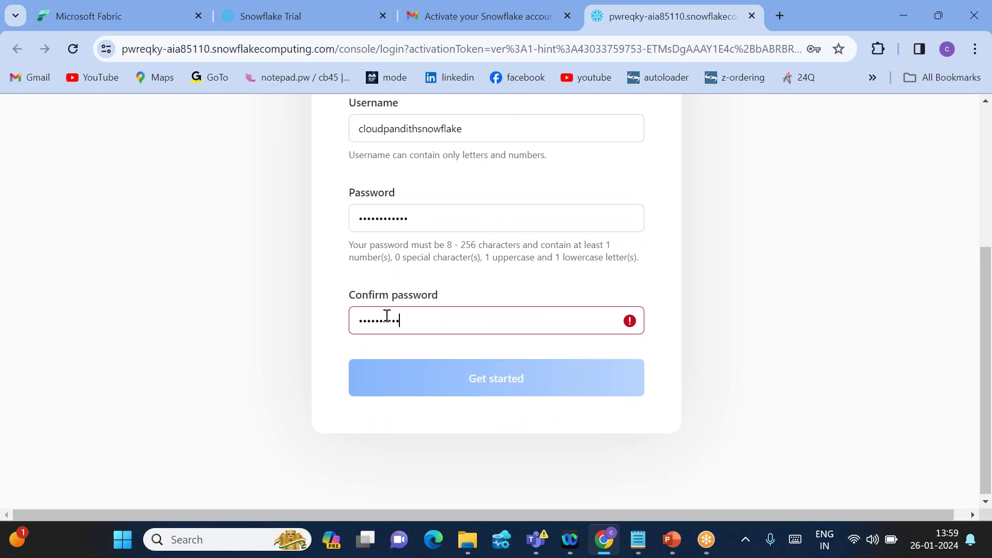
click(455, 379)
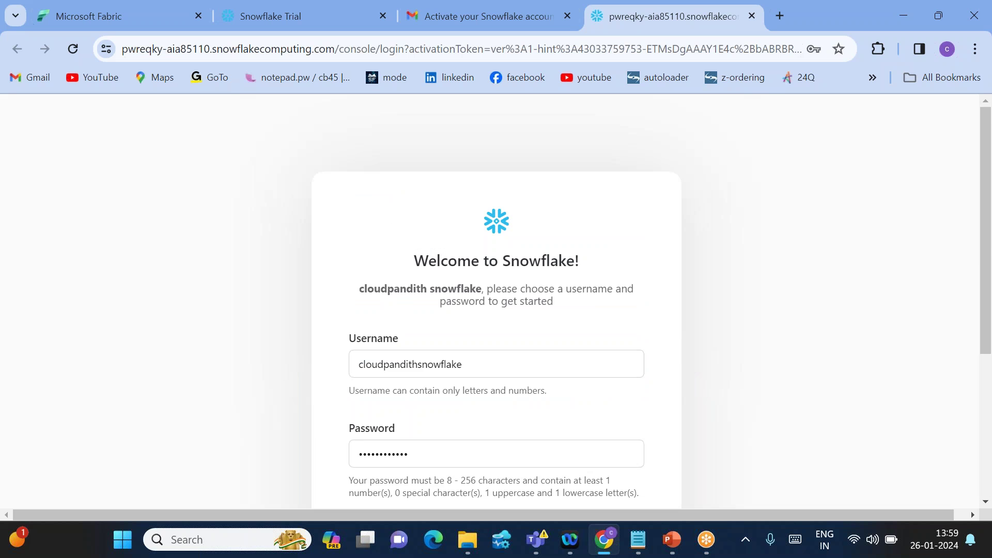
scroll(483, 380, down, 3)
click(484, 380)
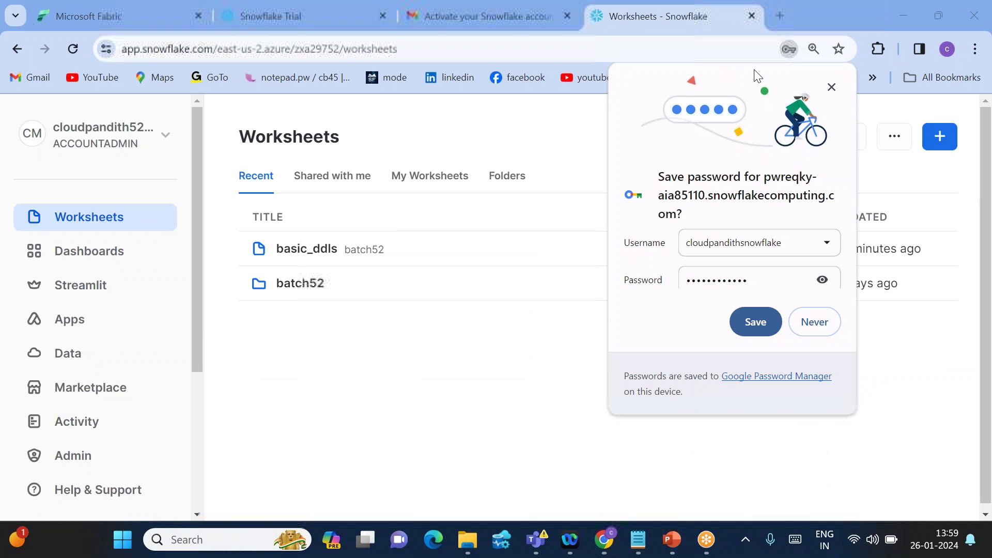
Dismiss Chrome's save-password offer and close the Worksheets - Snowflake tab
click(832, 87)
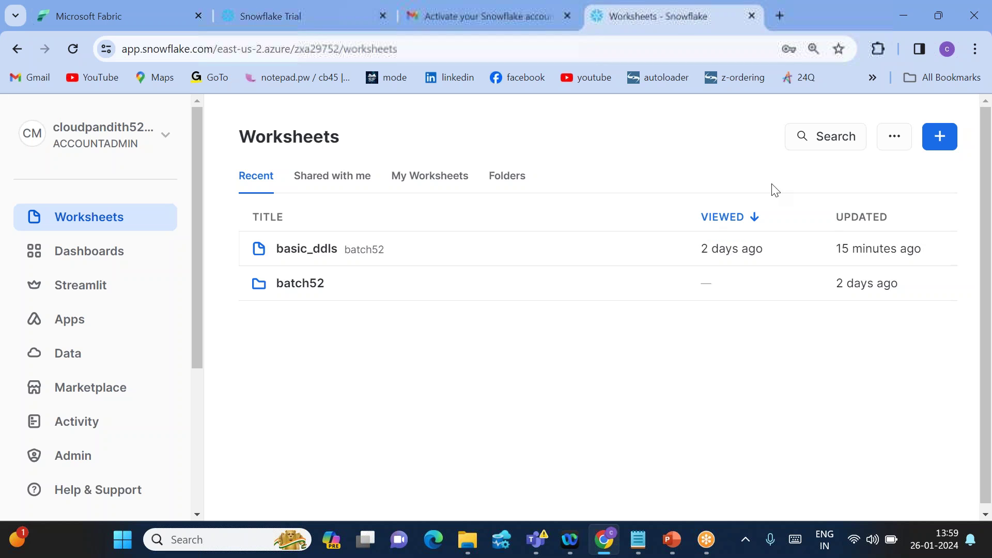
click(751, 15)
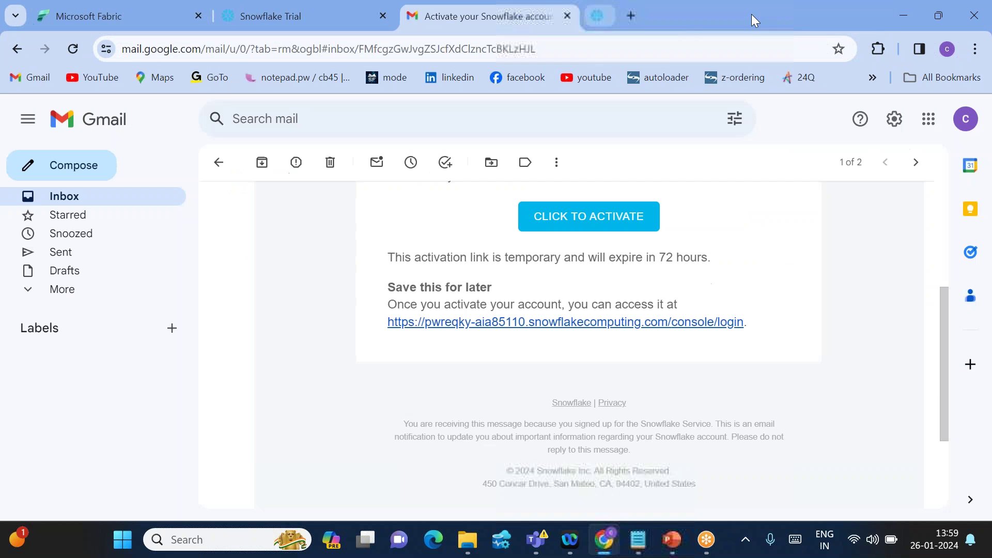
Reopen the activation link and sign in with the new username and password
click(577, 224)
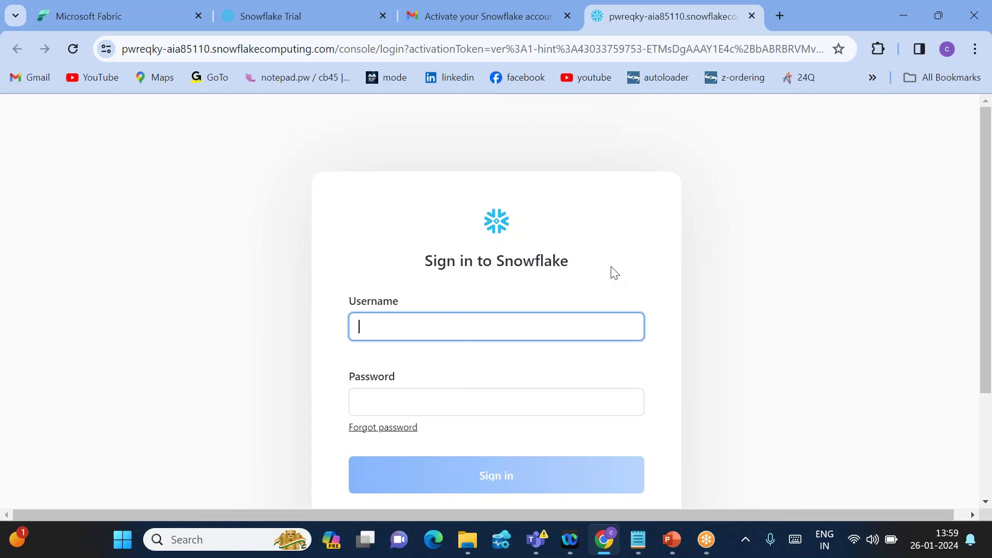
text(cloud)
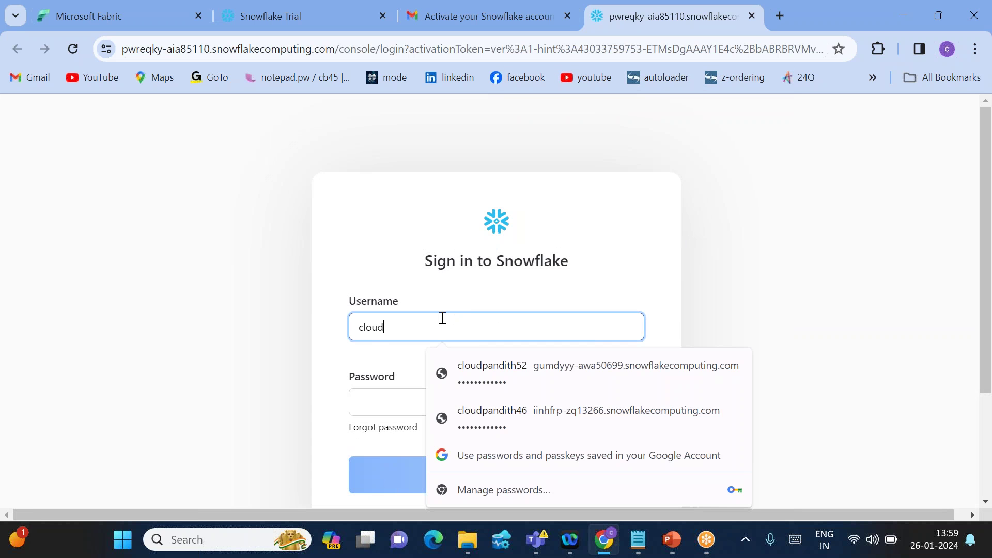
text(pandithsnowflake)
key(Tab)
text(•••••)
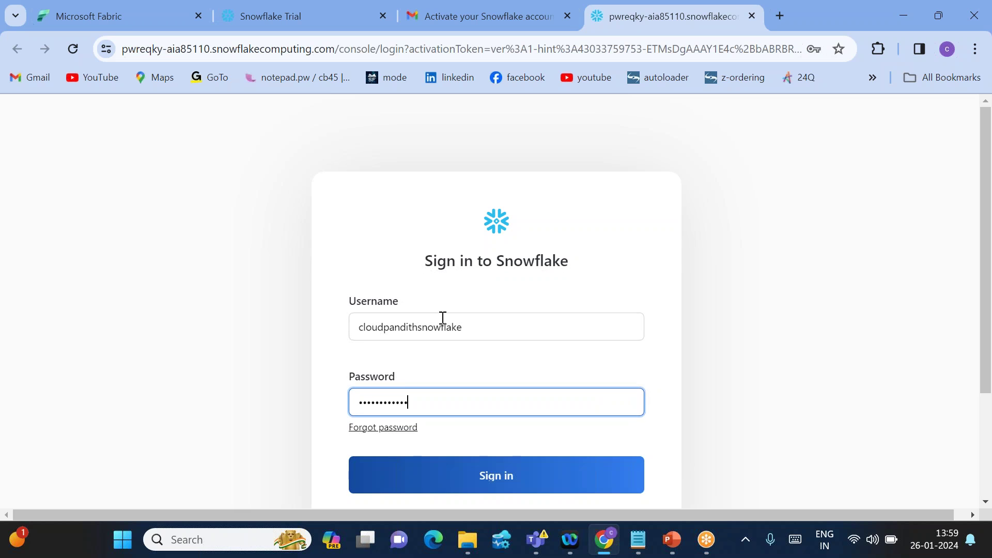
key(Return)
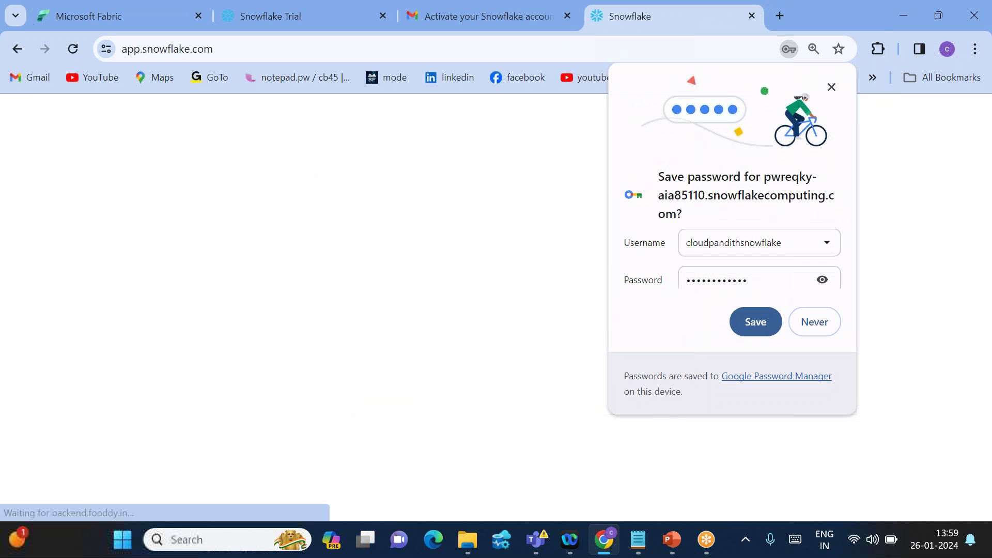
Decline saving the password, close the feedback survey, and close the account menu
click(814, 324)
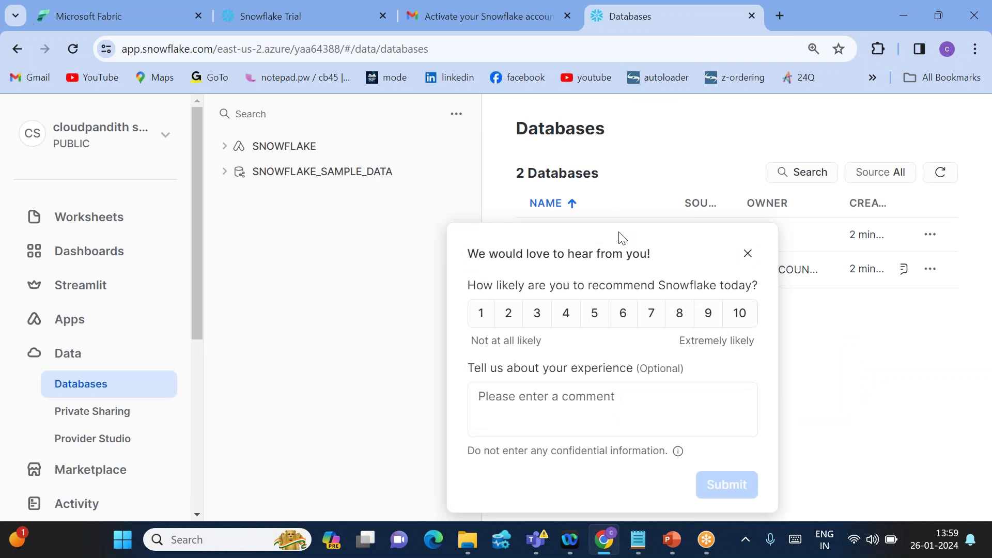
click(747, 254)
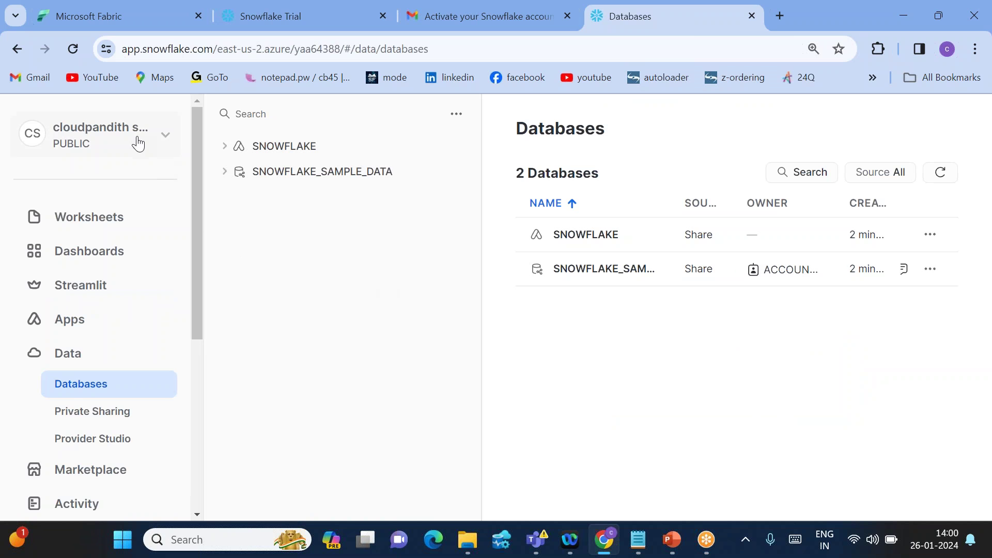
click(162, 139)
drag(101, 187, 201, 187)
click(394, 351)
Check the activation email, then return to the Databases page listing SNOWFLAKE and SNOWFLAKE_SAMPLE_DATA
click(475, 26)
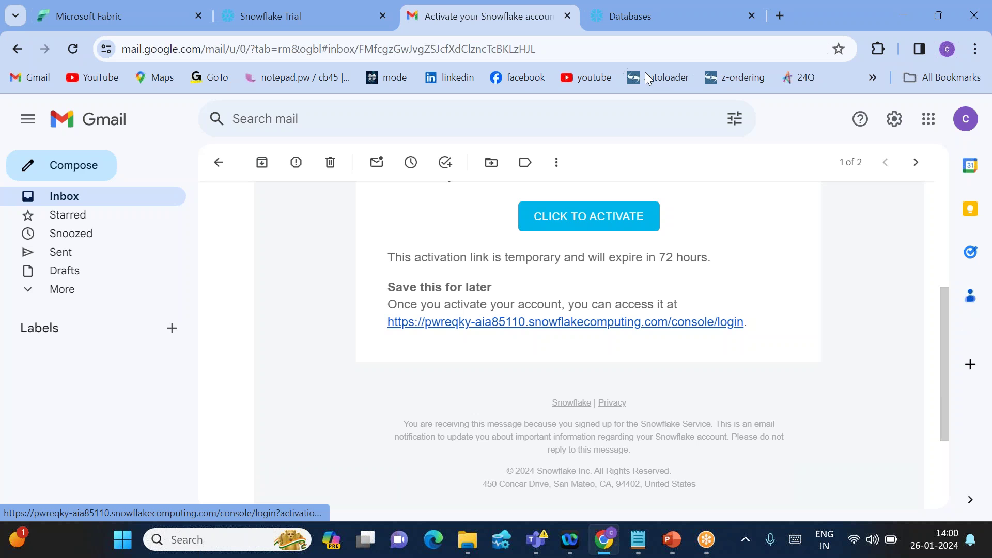
click(618, 28)
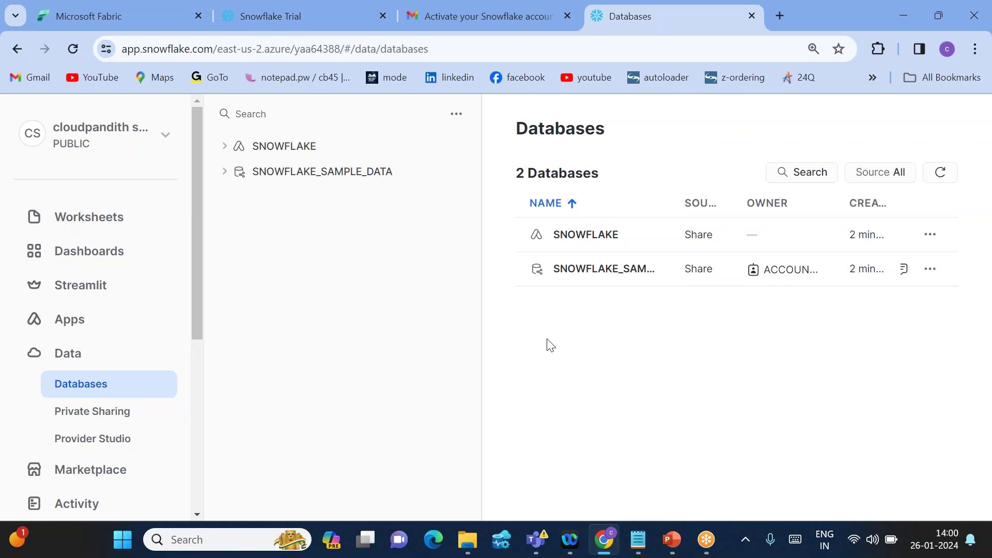
scroll(104, 335, down, 4)
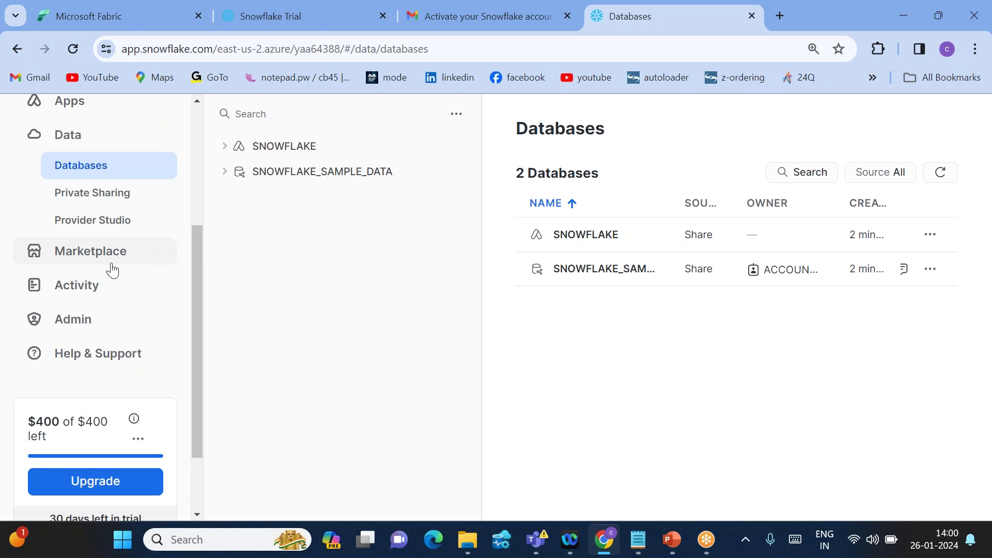
scroll(112, 269, up, 2)
scroll(113, 269, up, 2)
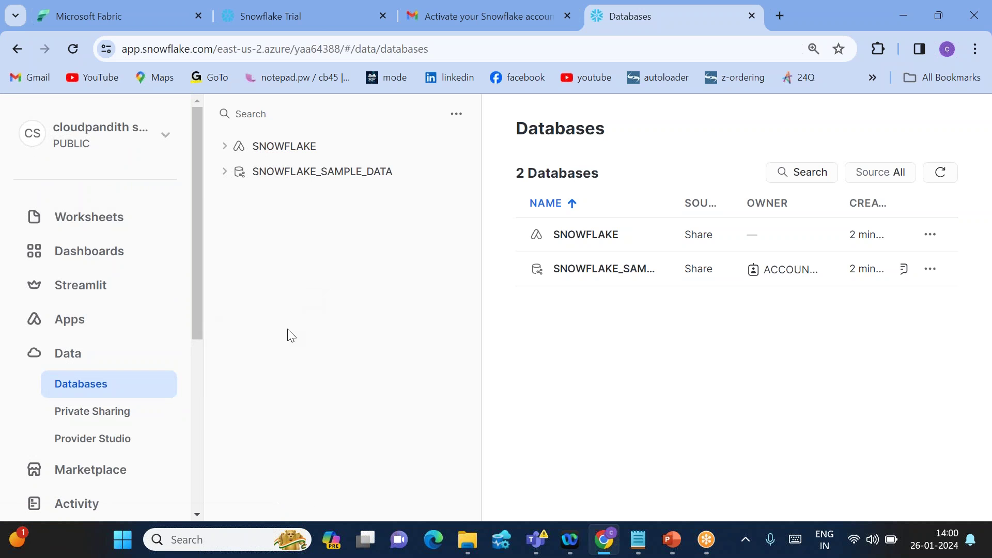
scroll(94, 388, down, 4)
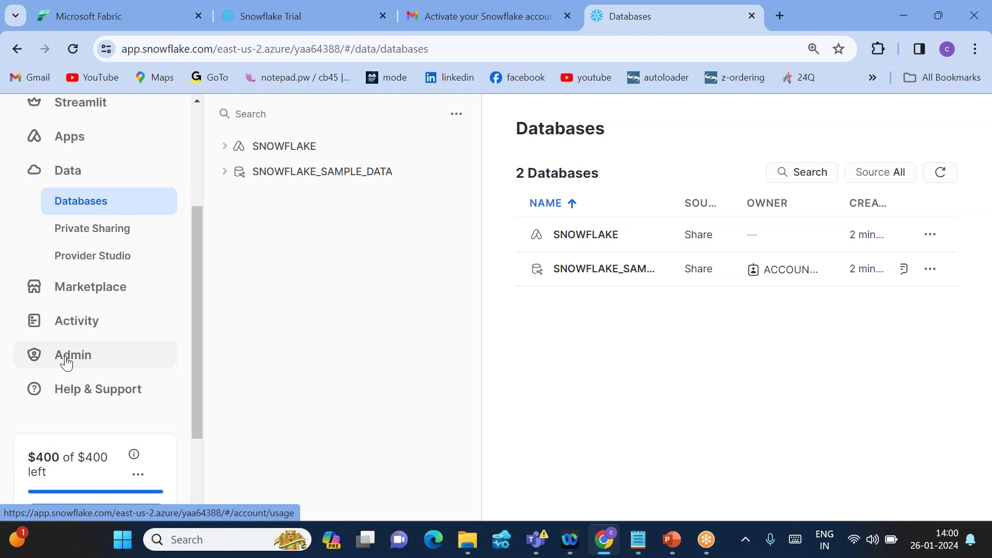
click(66, 357)
scroll(83, 346, down, 3)
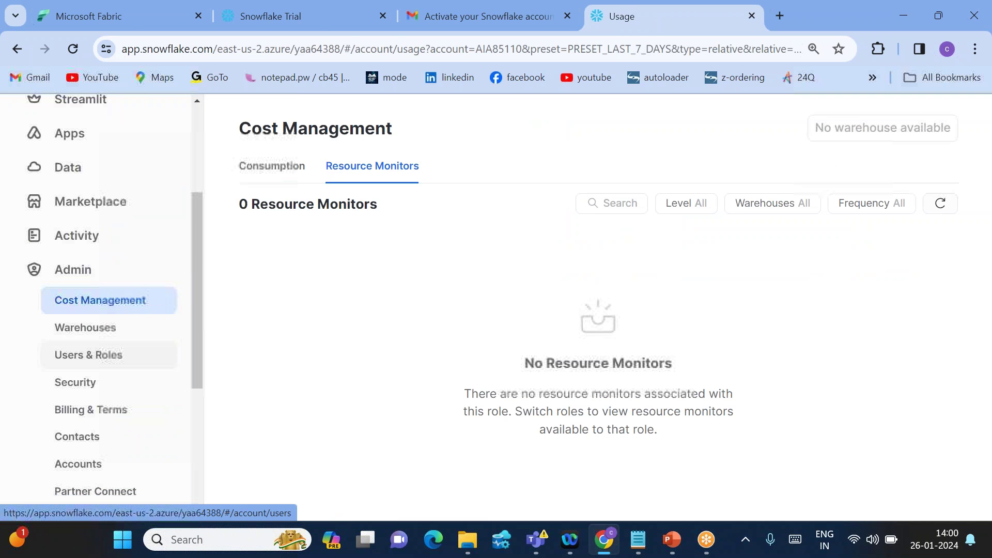
click(90, 336)
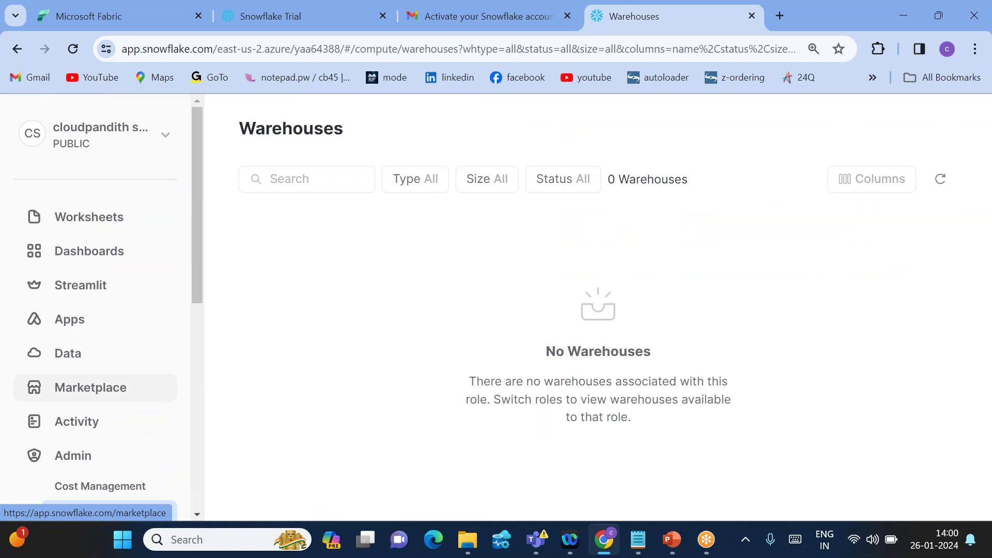
scroll(78, 391, down, 3)
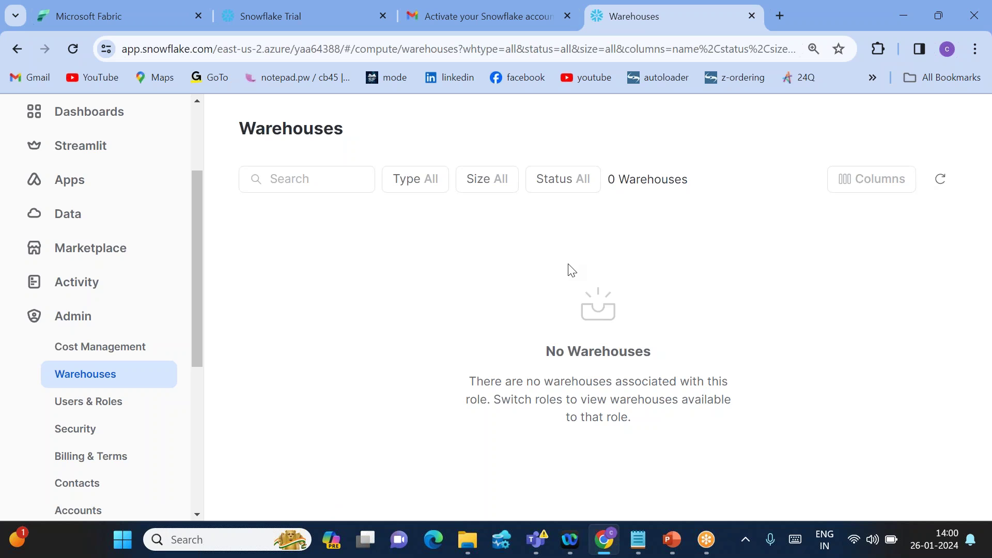
click(940, 180)
scroll(149, 374, down, 1)
scroll(150, 376, up, 1)
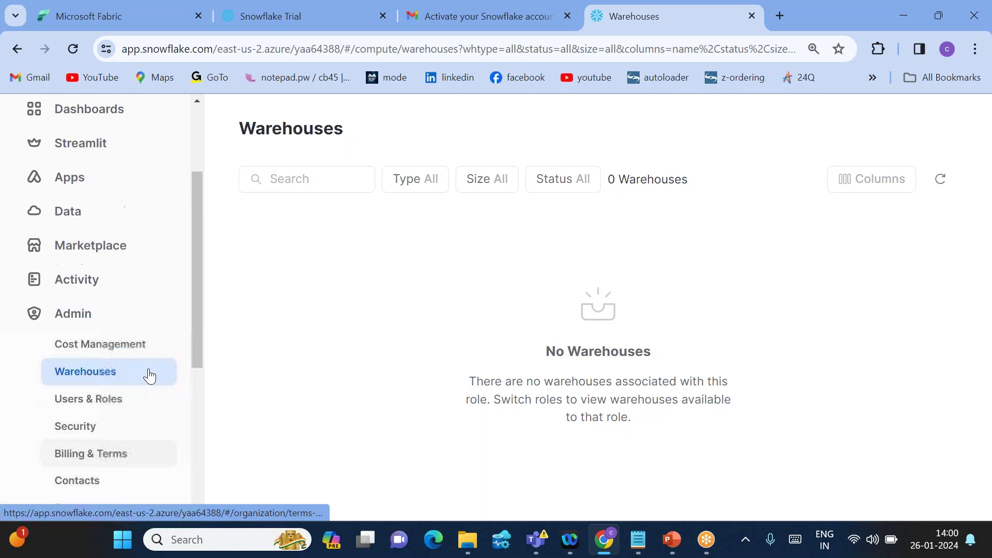
scroll(150, 376, up, 1)
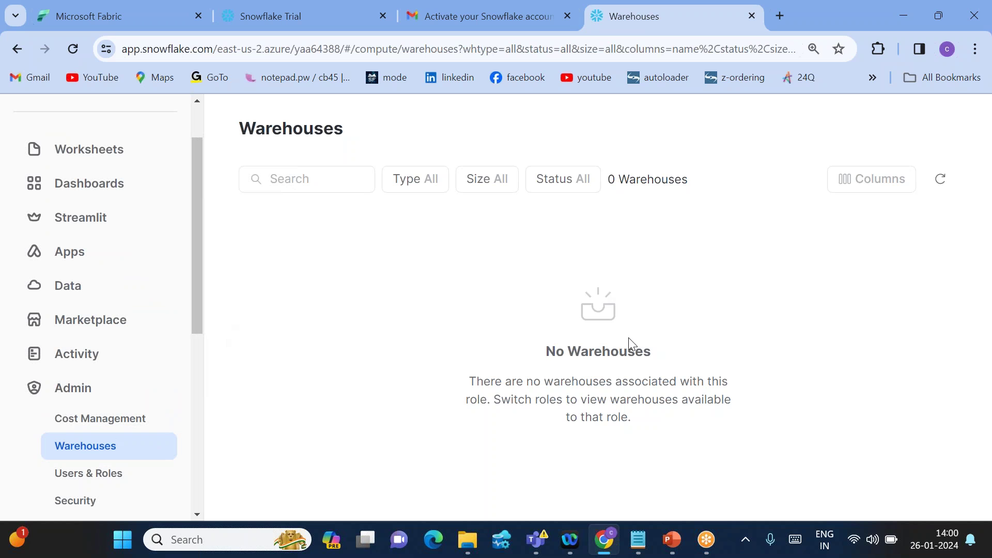
drag(533, 346, 652, 352)
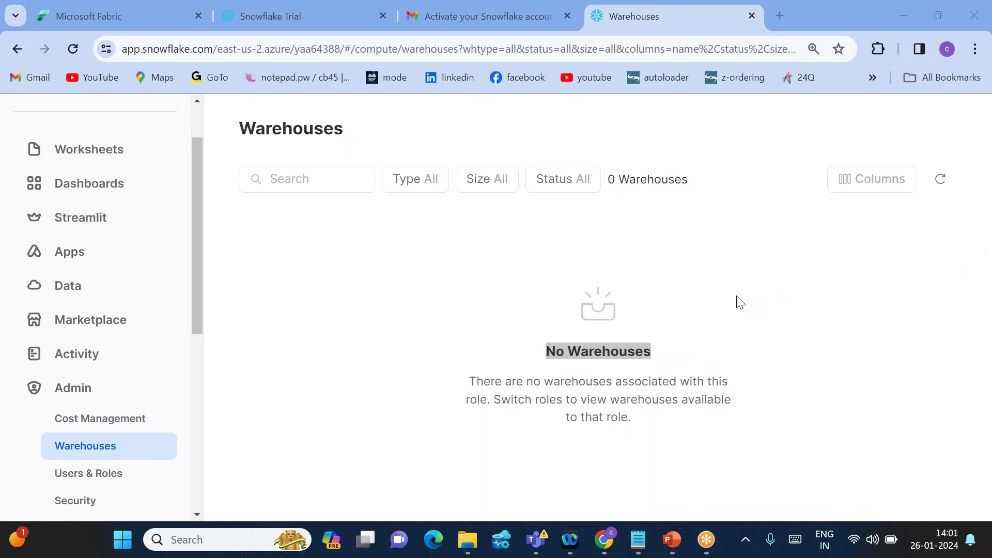
scroll(573, 313, down, 2)
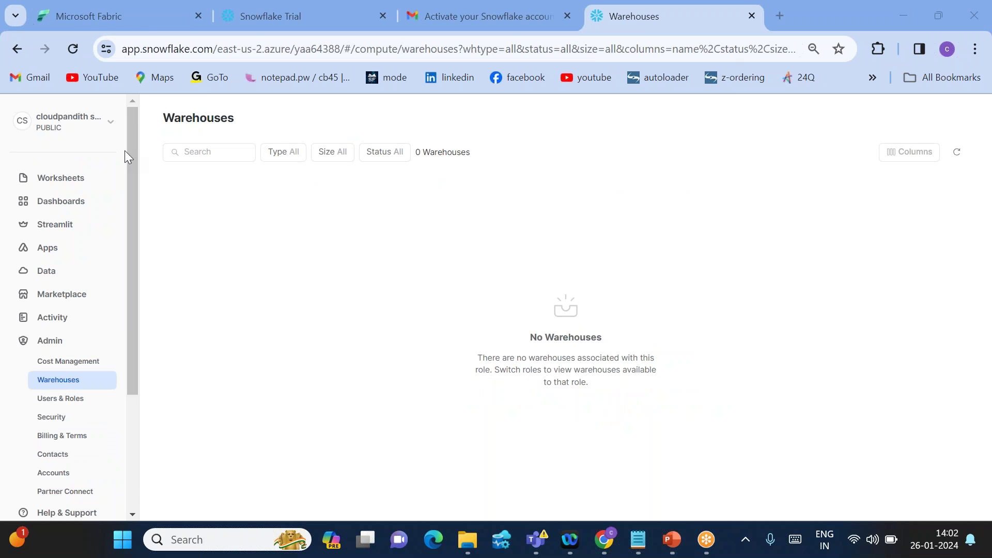
Change the active role from PUBLIC to ACCOUNTADMIN via Switch Role, then confirm it in the account menu
click(106, 127)
mouse_move(34, 197)
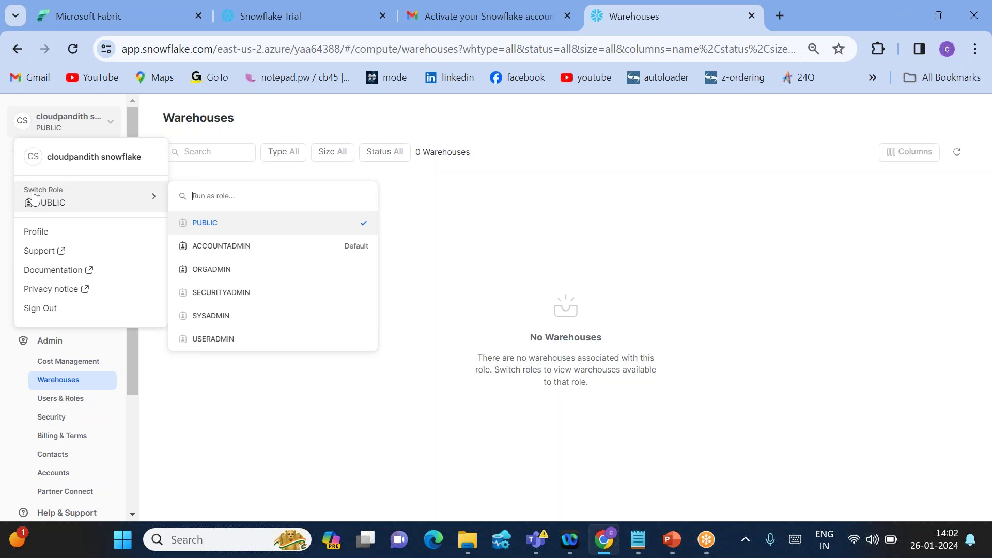
click(206, 247)
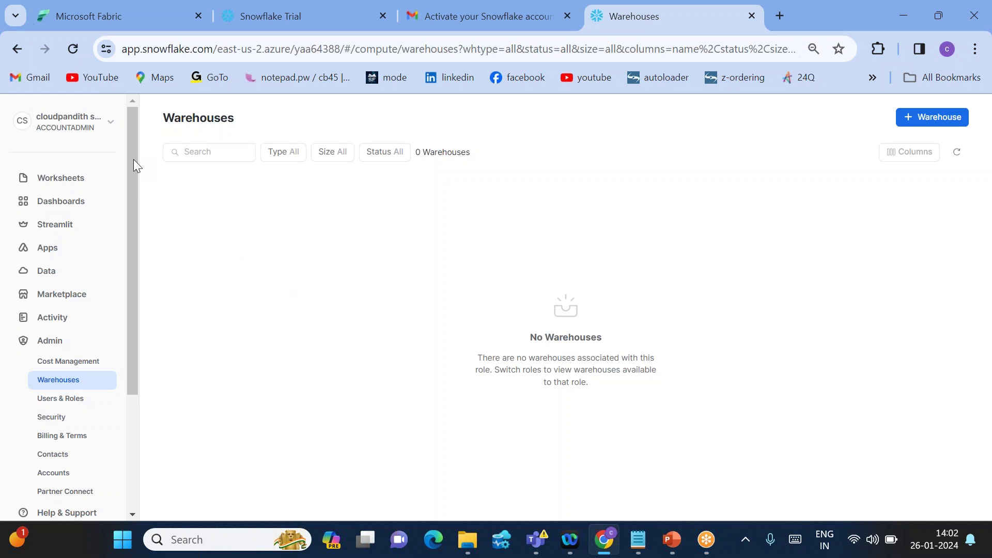
click(91, 131)
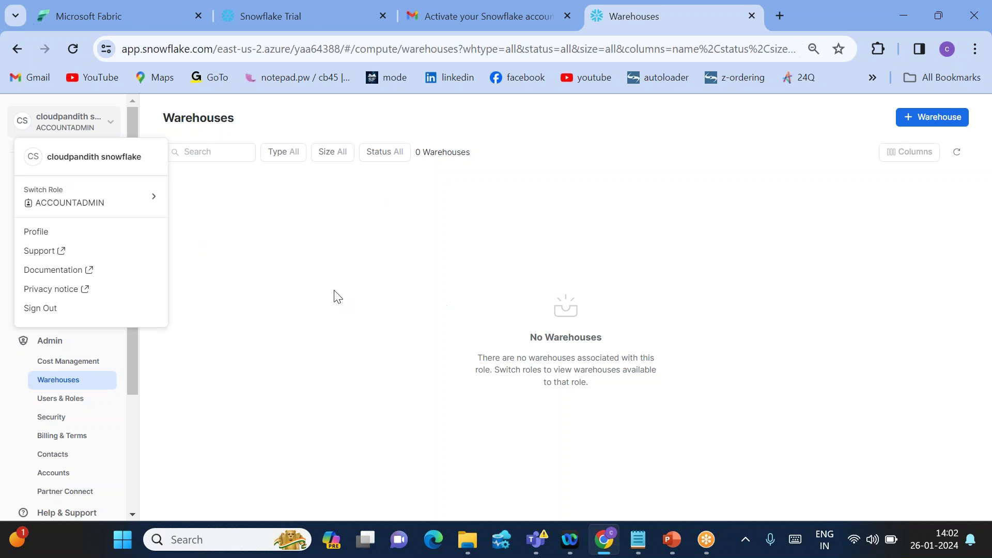
click(287, 281)
click(80, 123)
mouse_move(72, 206)
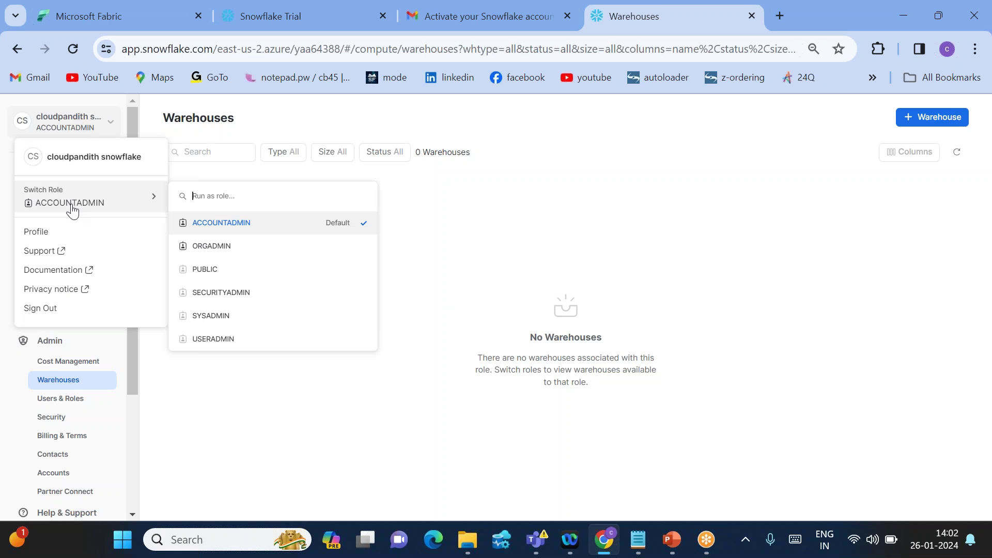
click(434, 237)
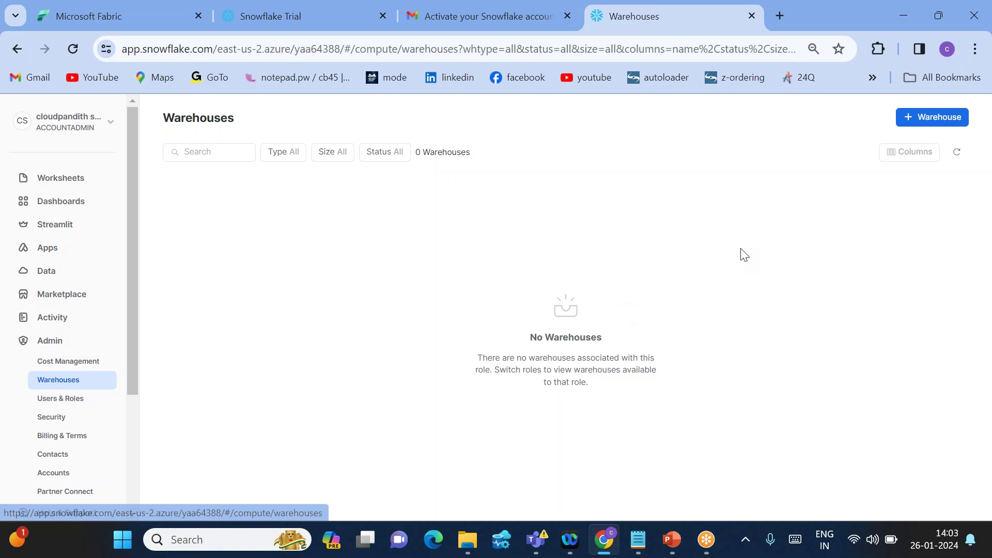
Start a new Snowflake warehouse and name it CLOUDPANDITH_WH
click(934, 125)
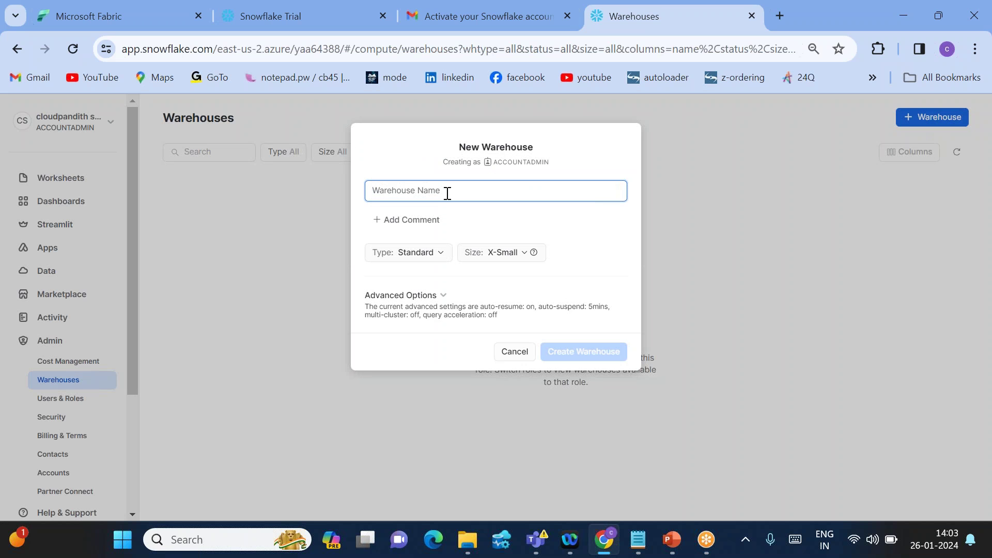
text(cloudpandith_wh)
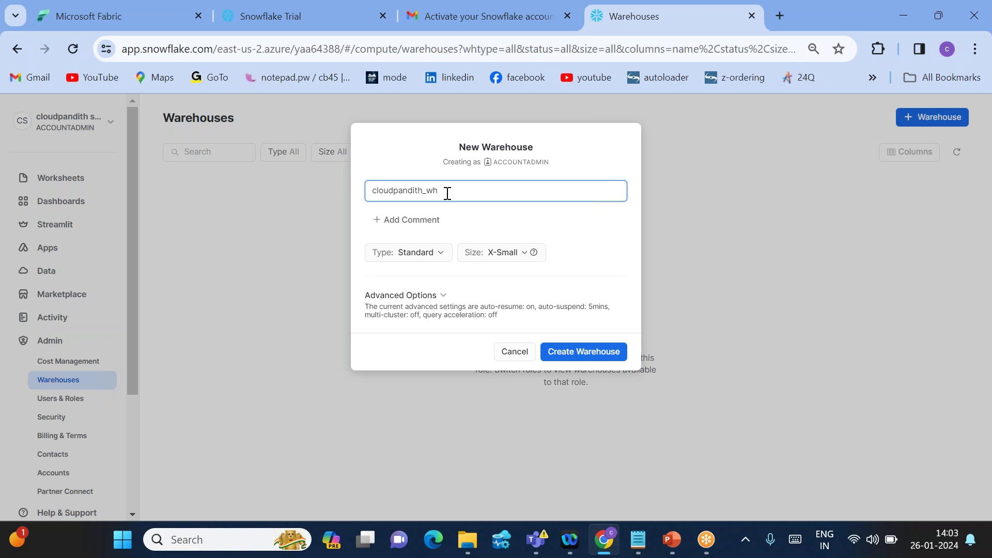
drag(460, 192, 338, 195)
key(BackSpace)
text(CLOUDPANDITH_WH)
Keep size X-Small and auto-suspend after 5 minutes, then create the warehouse
click(513, 254)
click(531, 253)
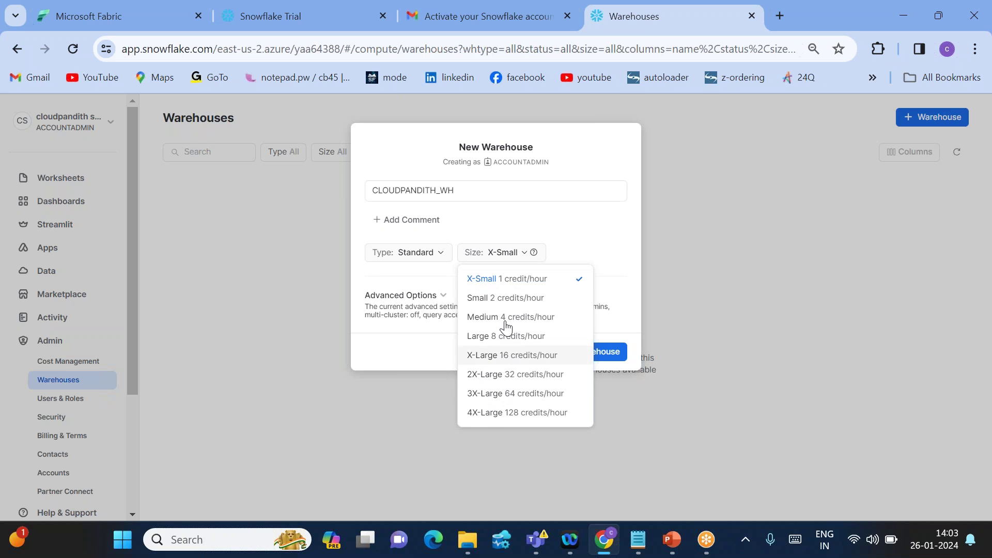
click(483, 284)
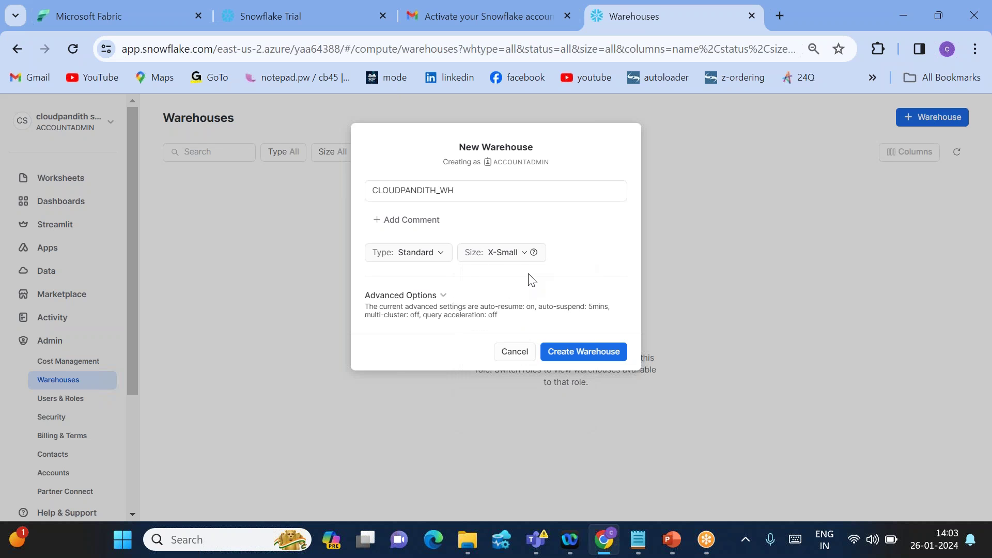
click(440, 296)
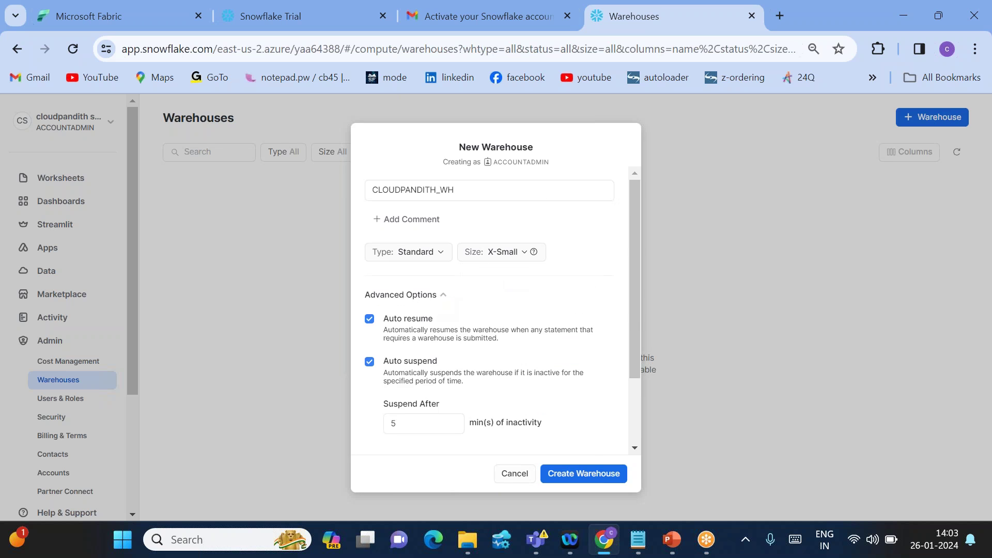
scroll(436, 243, down, 2)
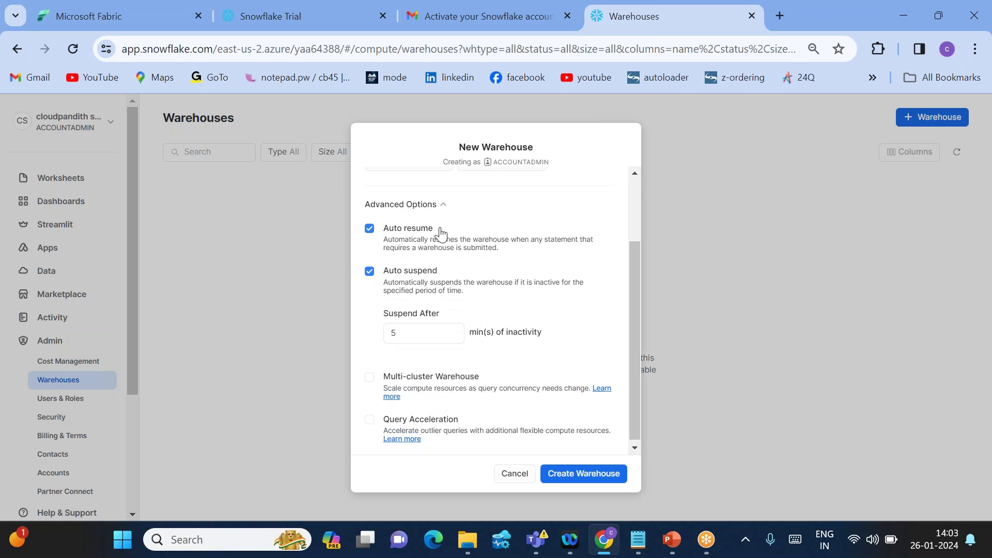
scroll(449, 269, up, 3)
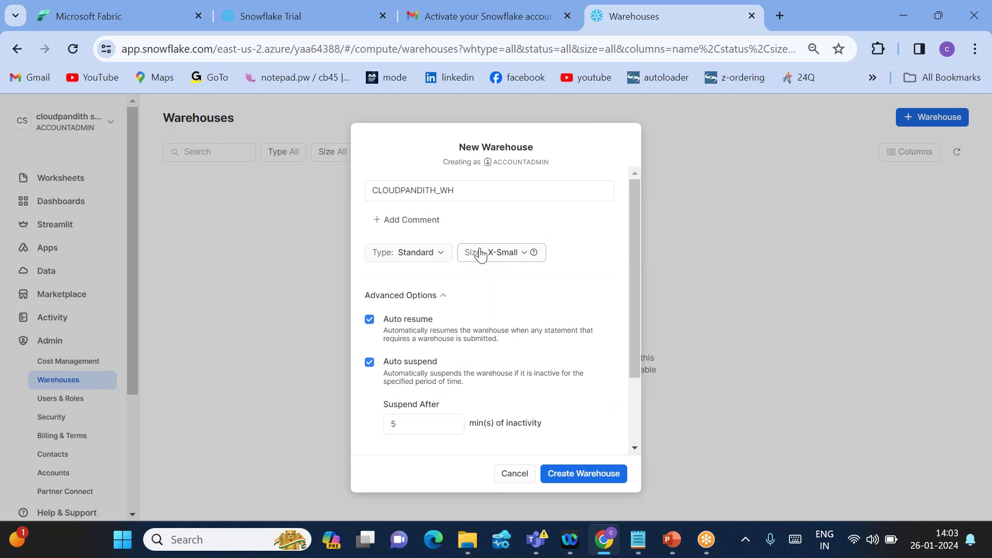
scroll(481, 253, down, 2)
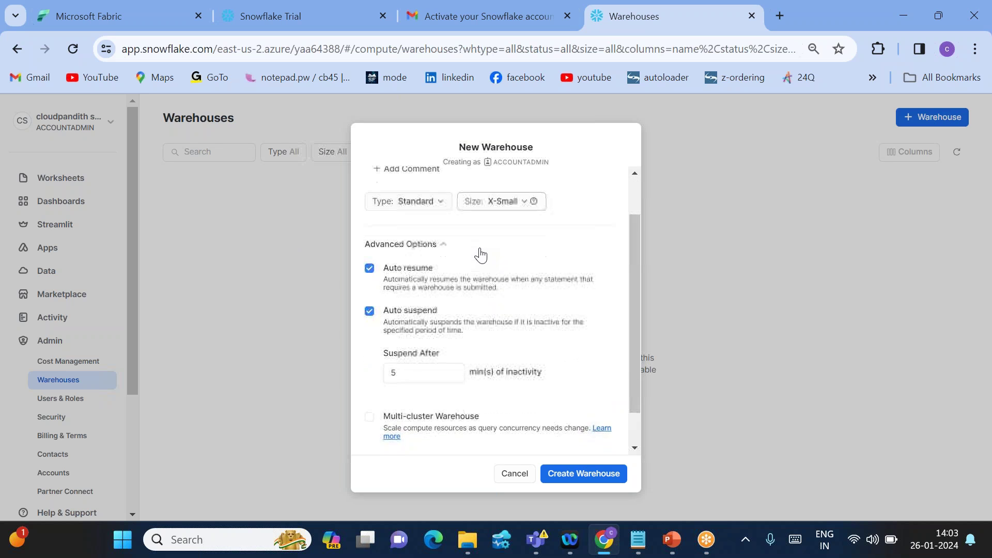
drag(382, 291, 462, 289)
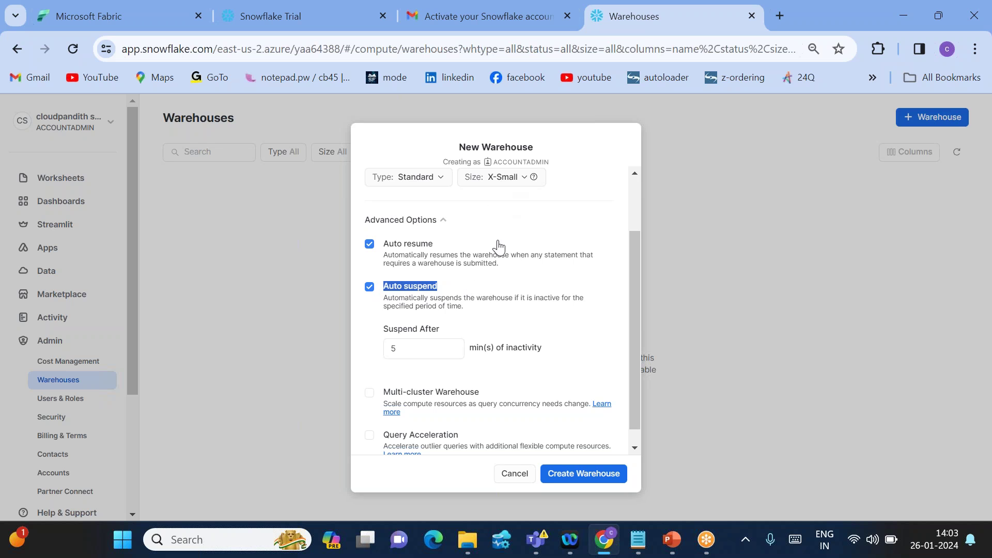
click(396, 347)
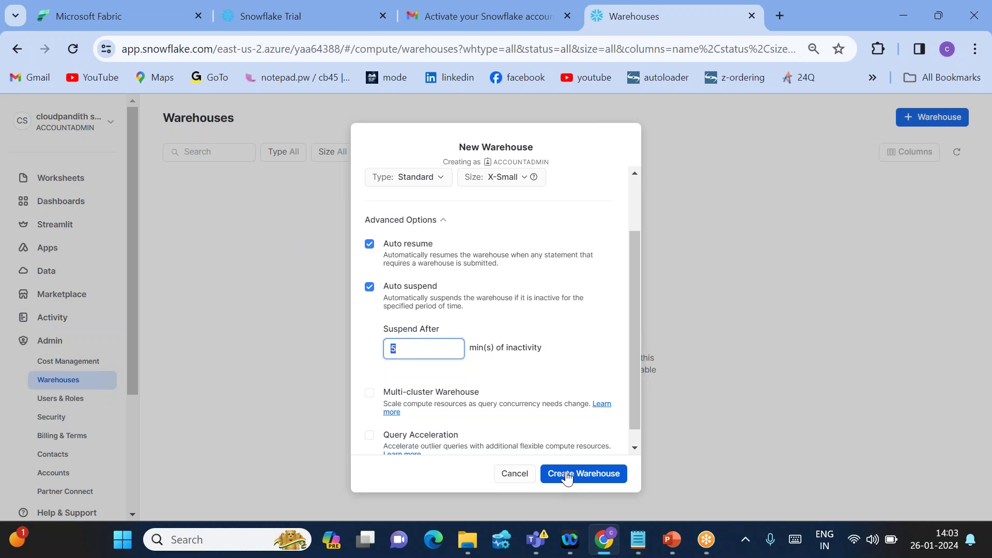
click(567, 476)
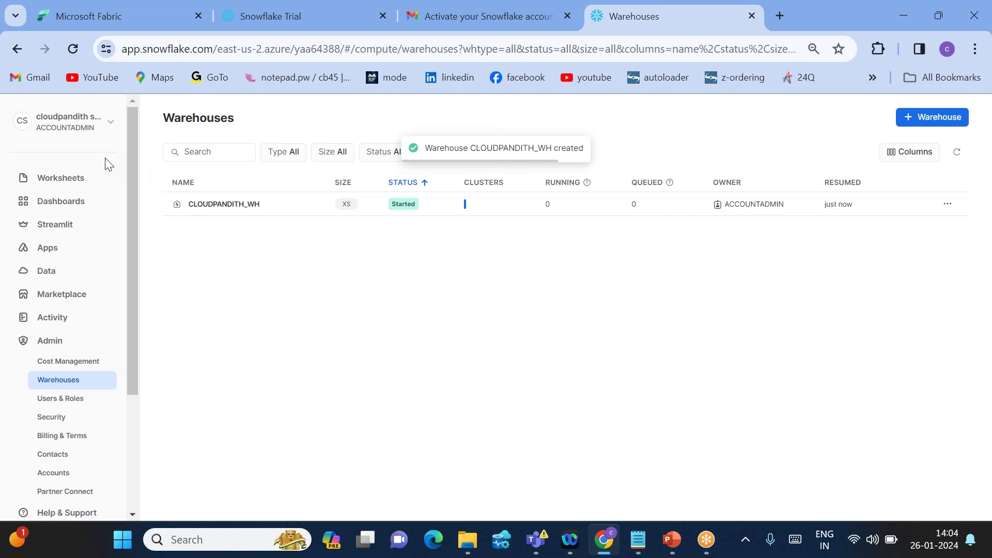
Create a new SQL worksheet containing 'create database cloudpandithdb'
click(60, 178)
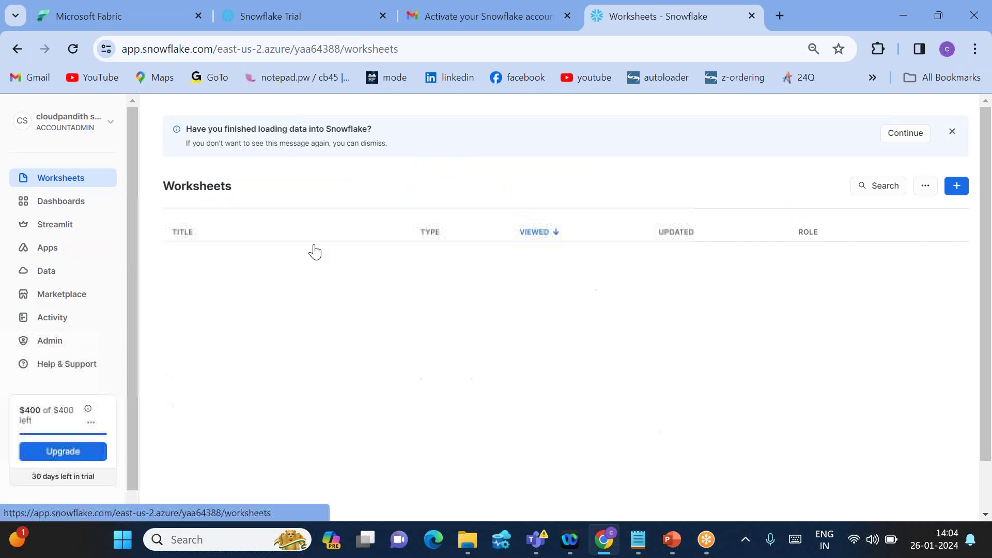
click(956, 186)
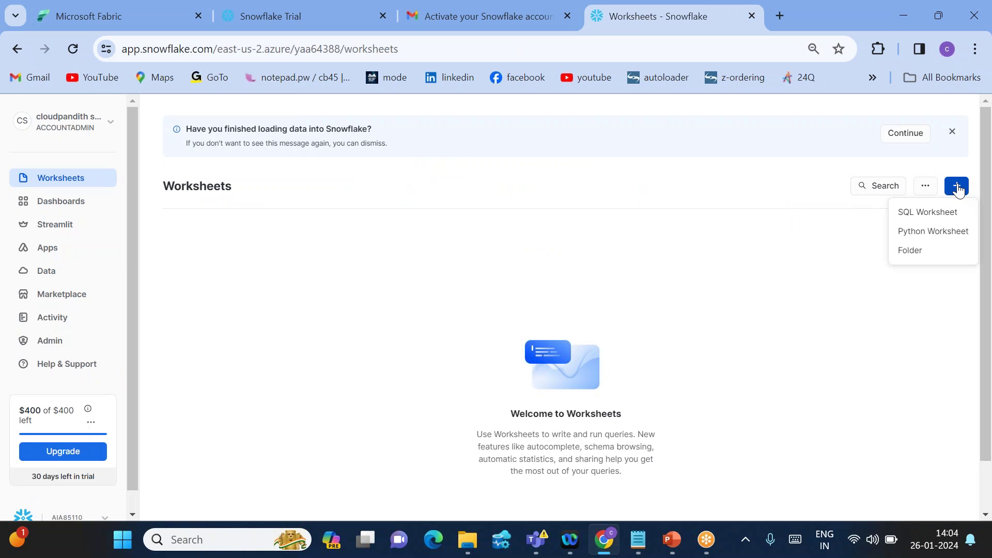
click(924, 213)
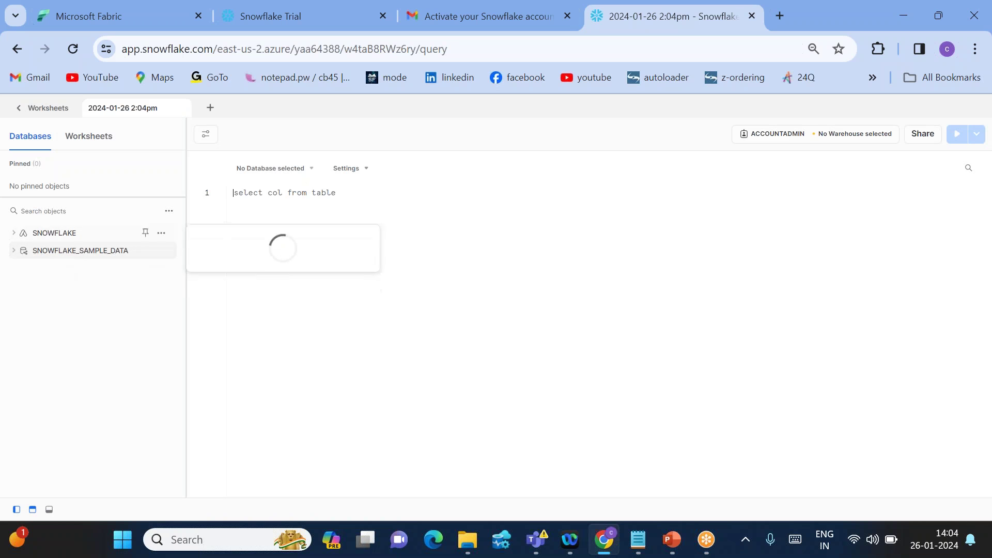
text(cre)
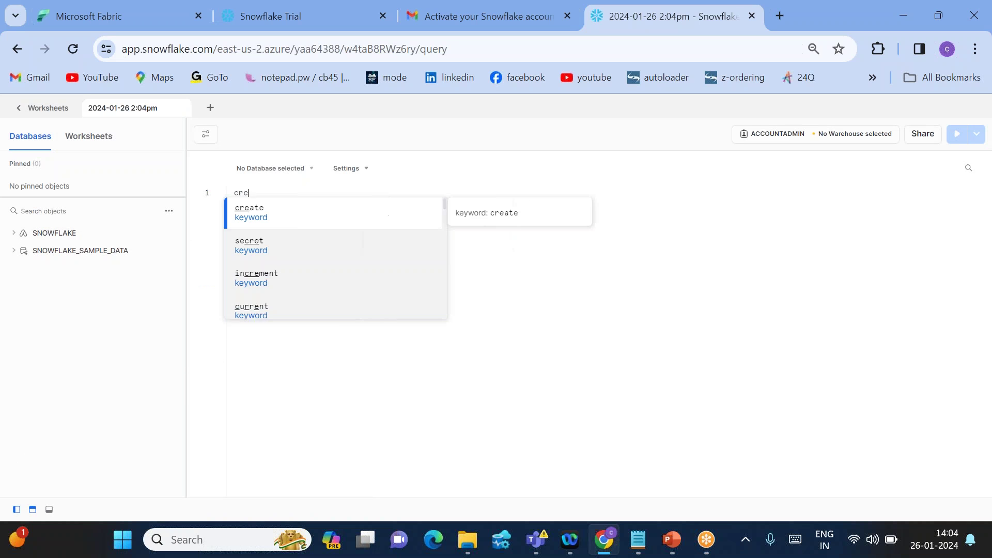
text(ate database cloudpandithdb)
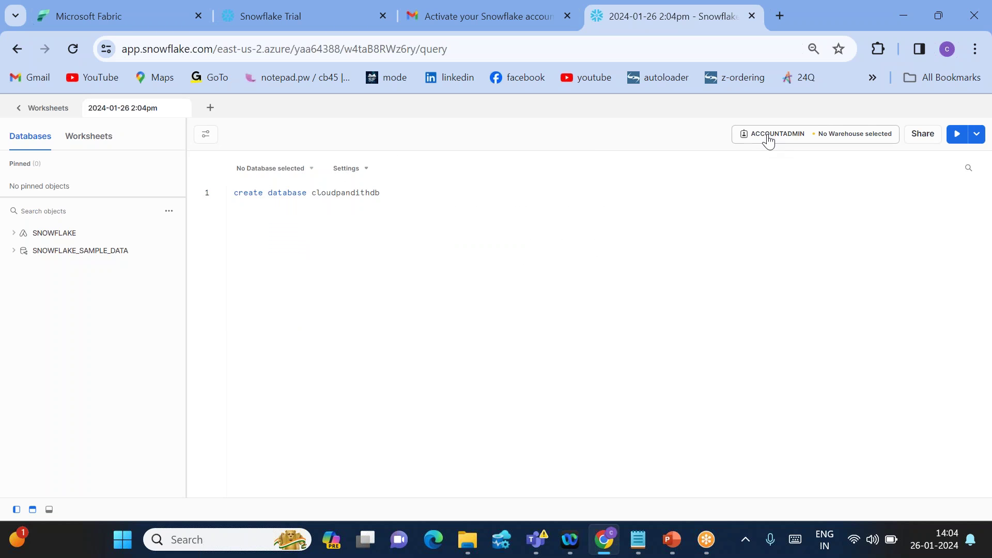
Set the worksheet to run on CLOUDPANDITH_WH and select the create database statement
click(871, 135)
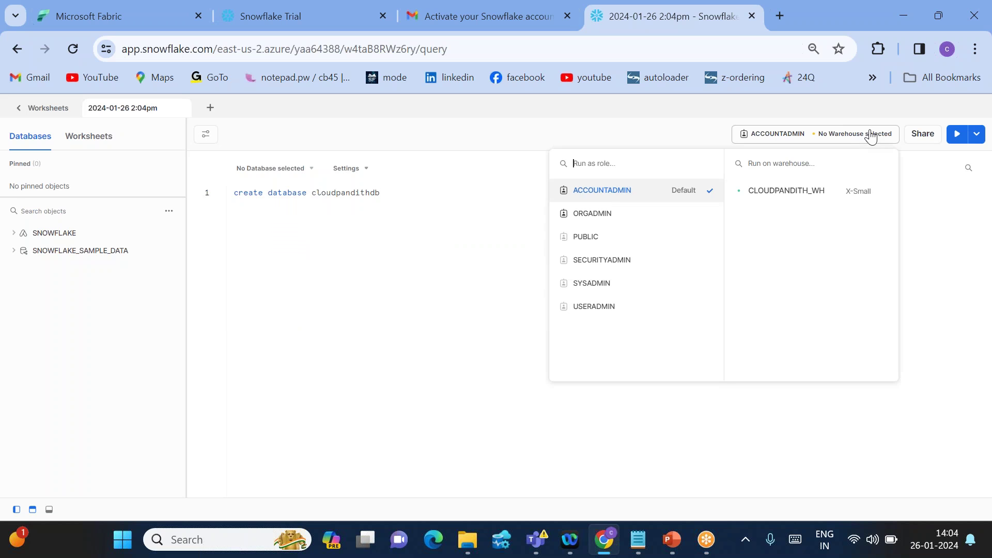
click(785, 195)
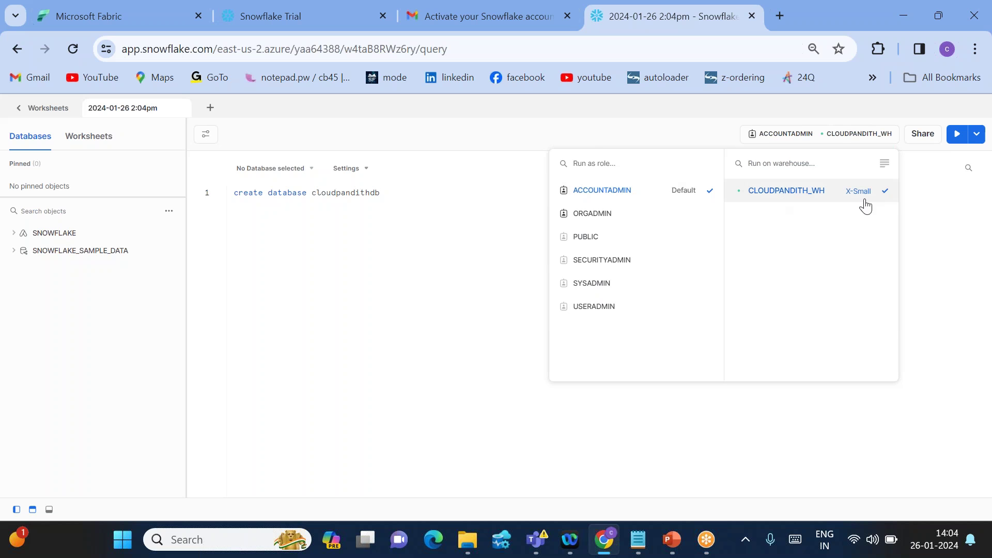
click(947, 247)
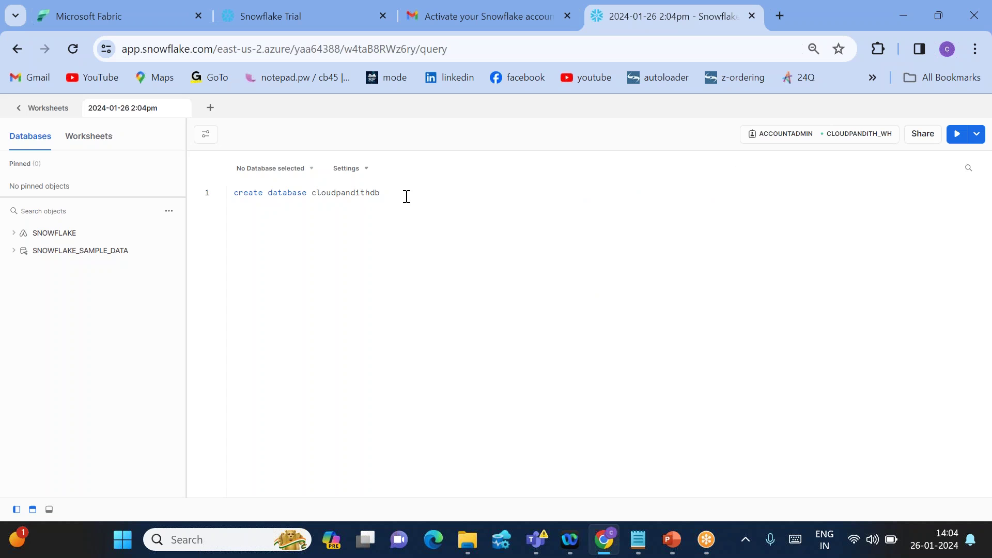
drag(396, 197, 239, 191)
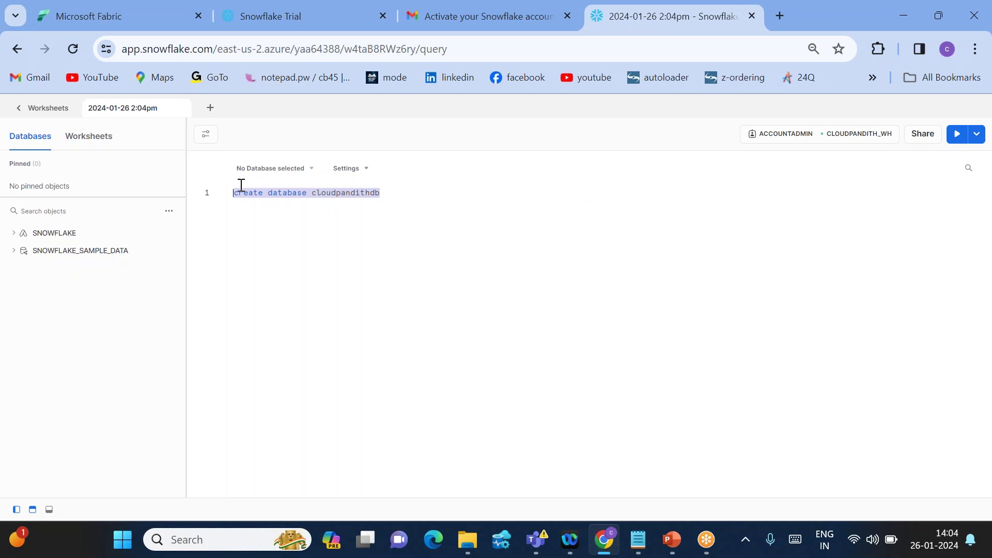
Run the create database statement, expand CLOUDPANDITHDB's schemas, and begin 'create schema cloudpandithsch' on line 2
click(958, 136)
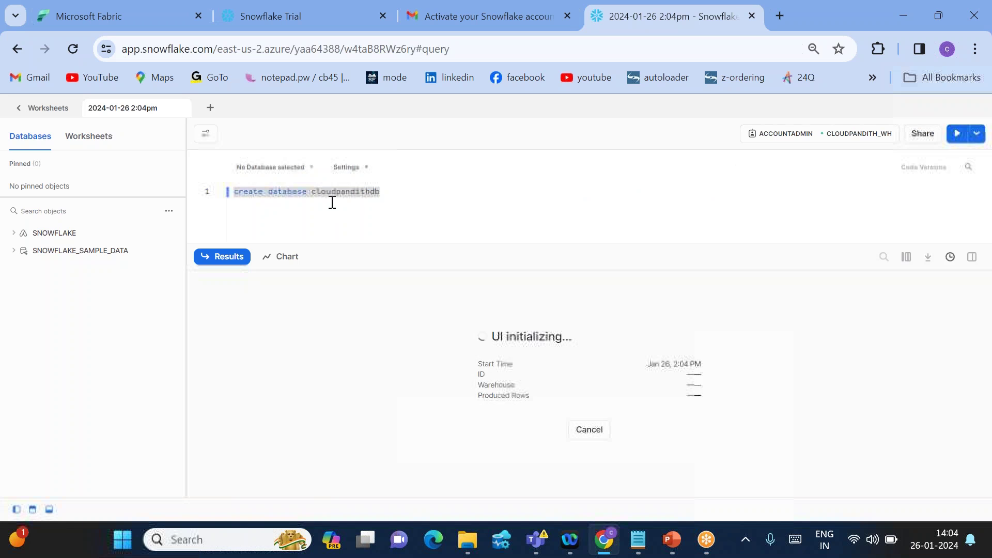
click(384, 196)
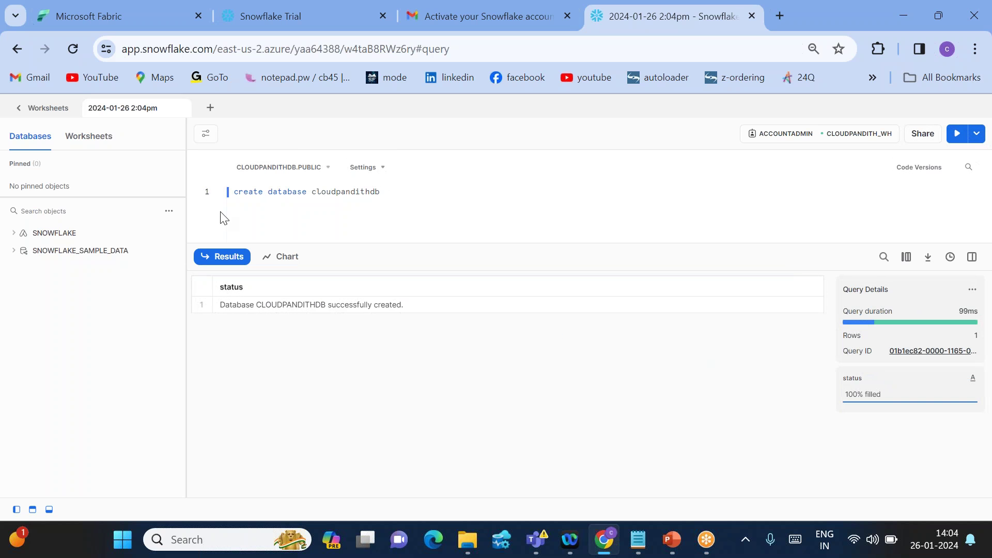
click(170, 211)
click(153, 240)
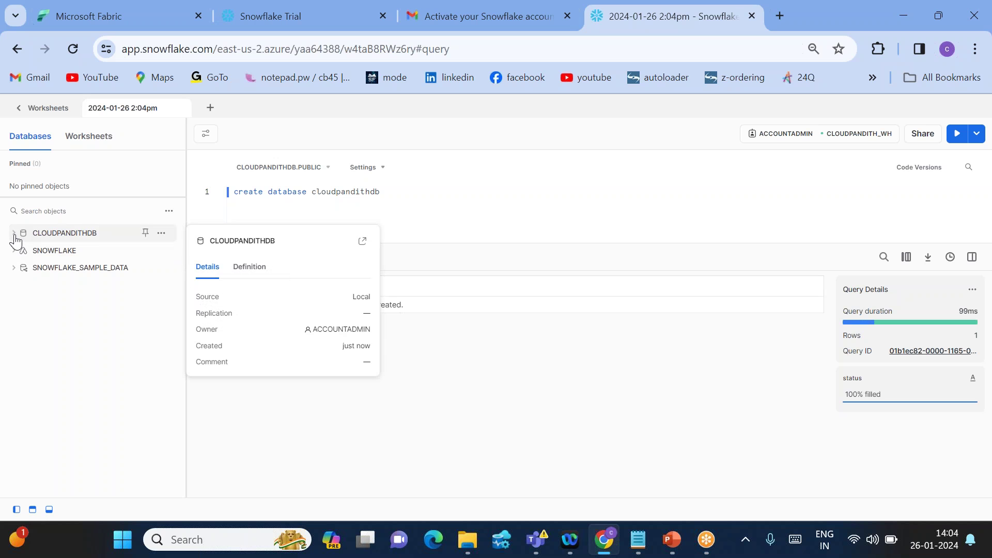
click(14, 234)
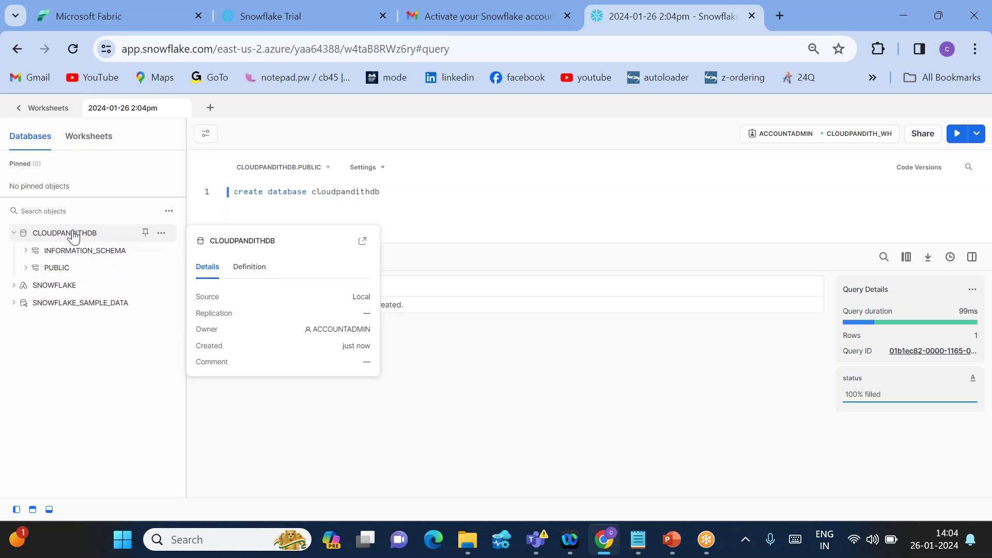
mouse_move(59, 247)
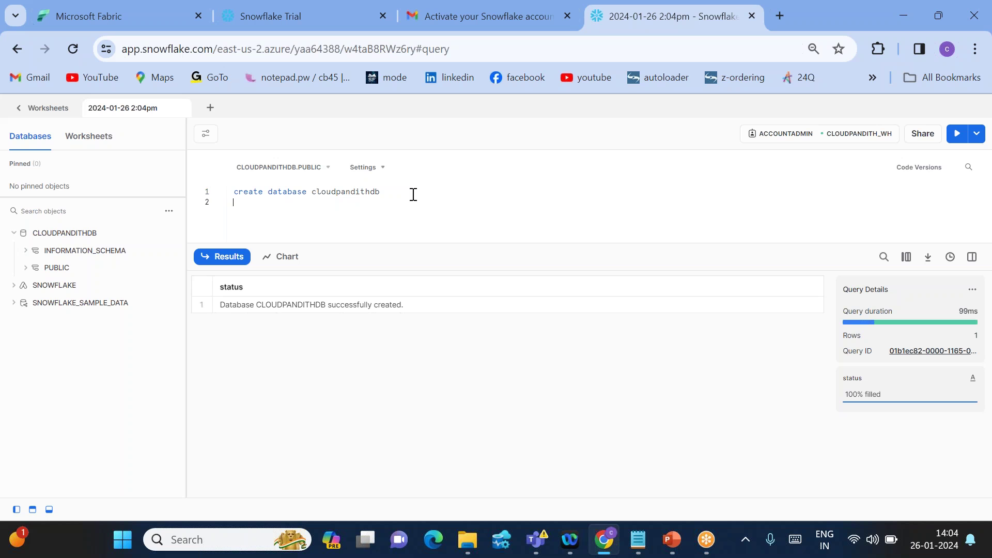
text(create schema )
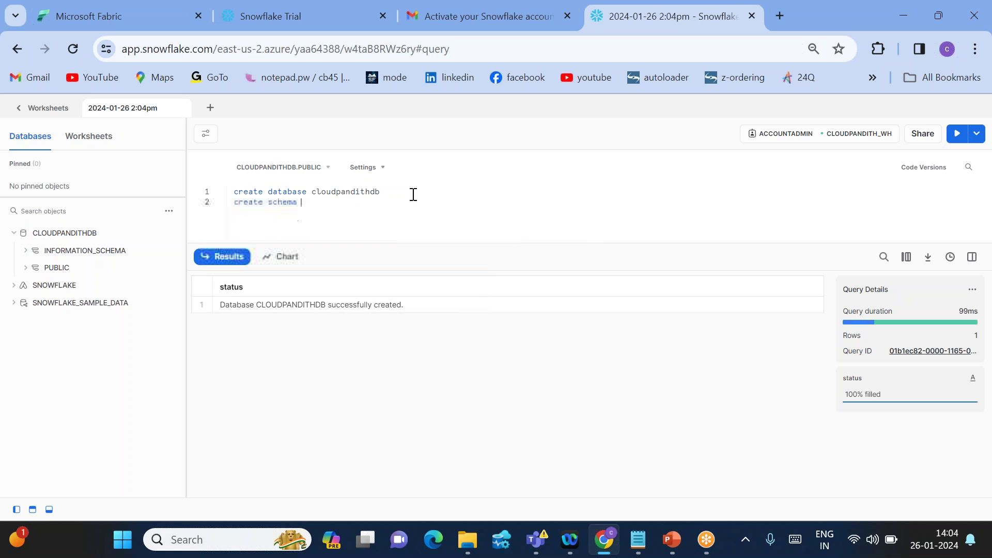
text(clo)
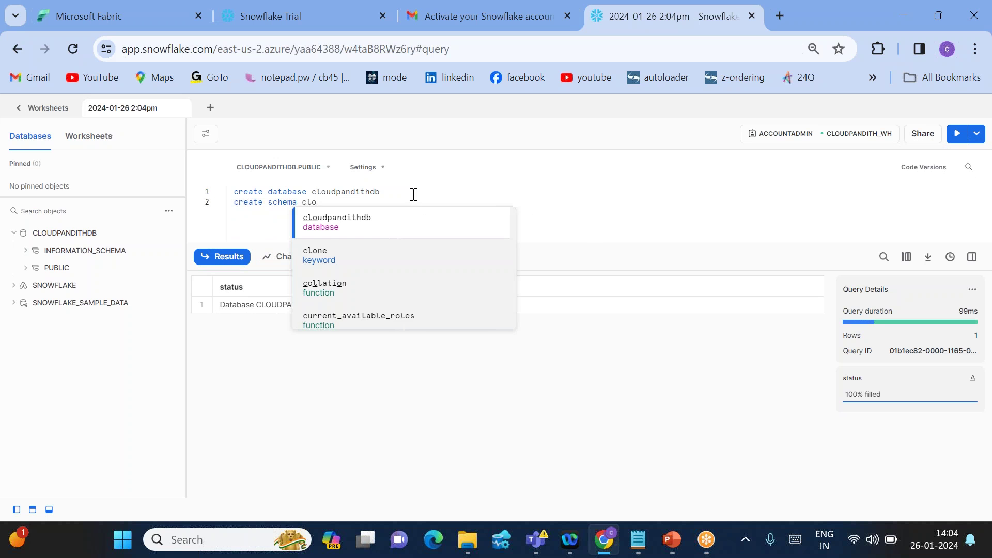
text(udpandithschema)
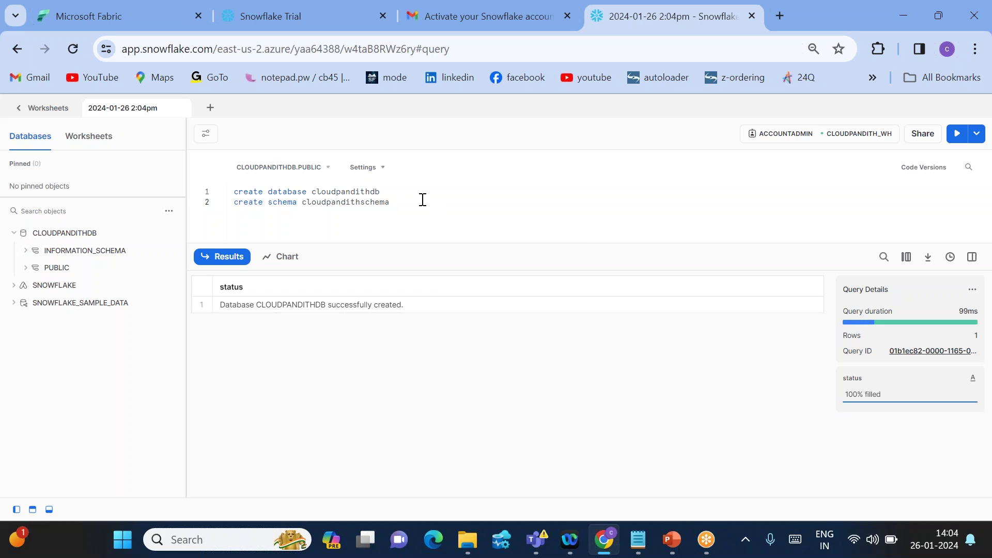
Run 'create schema cloudpandithschema' and expand the new, empty CLOUDPANDITHSCHEMA after refreshing
drag(423, 199, 228, 204)
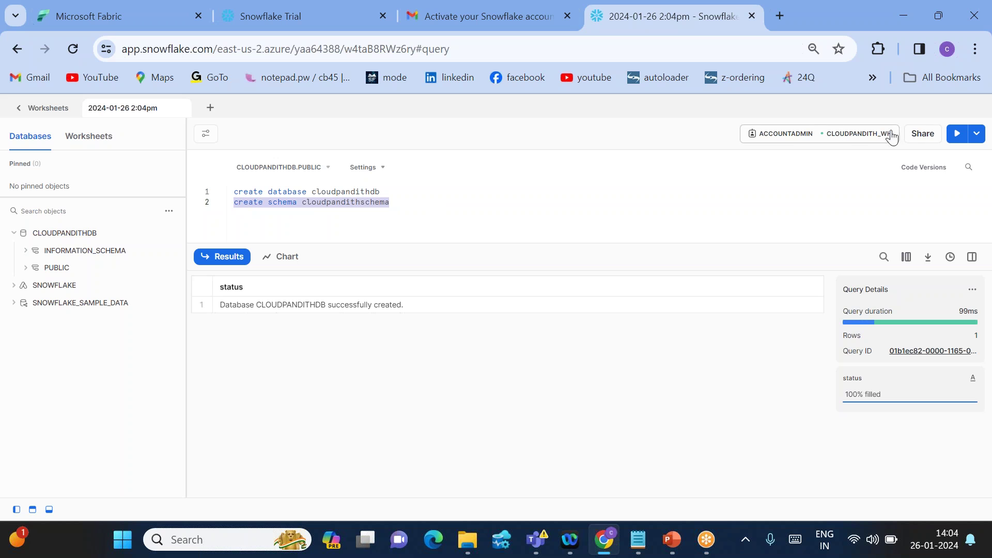
click(959, 133)
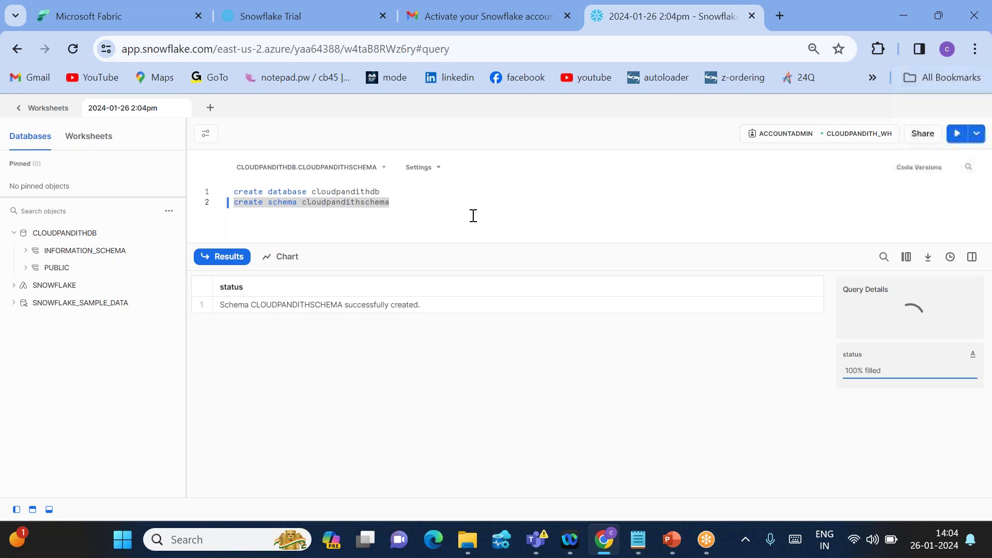
click(163, 233)
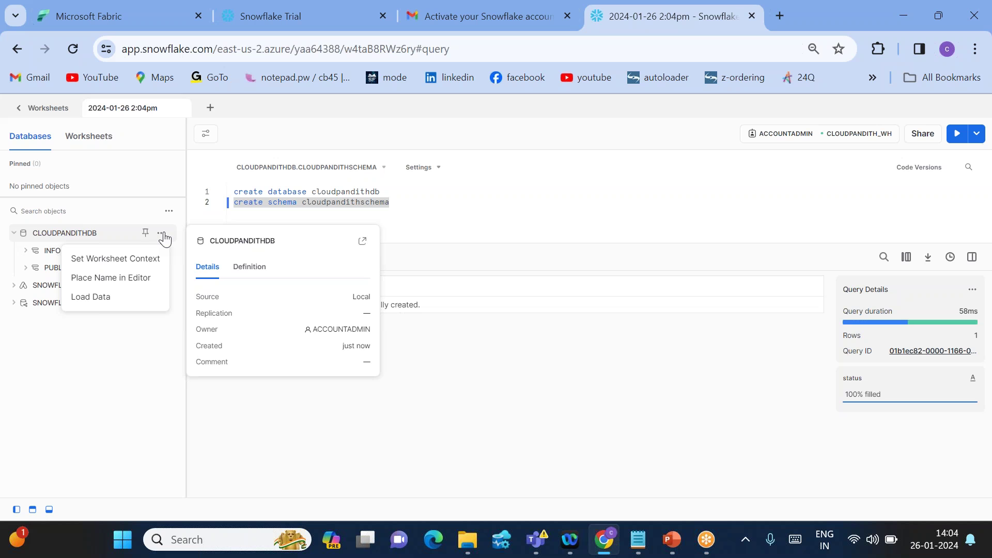
click(170, 213)
click(153, 236)
mouse_move(100, 254)
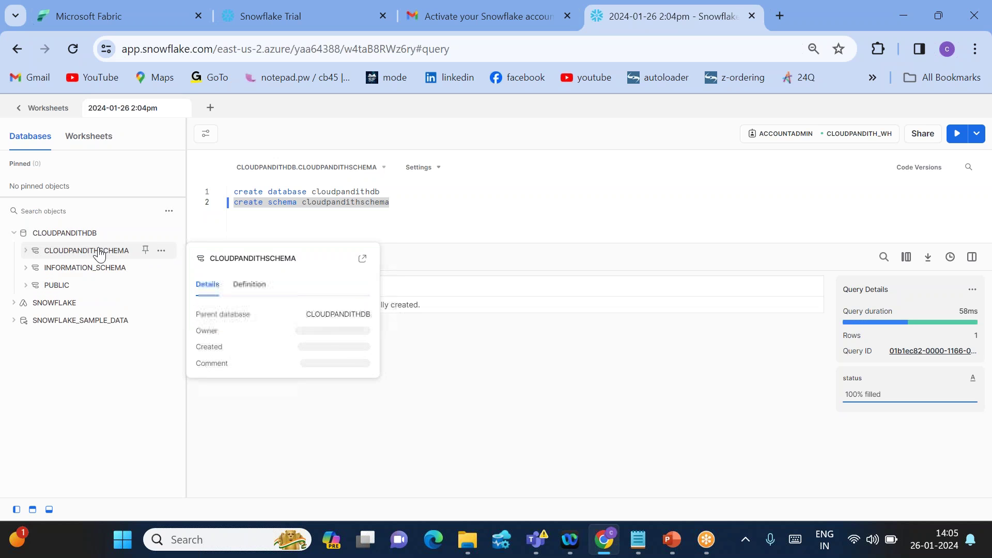
click(25, 251)
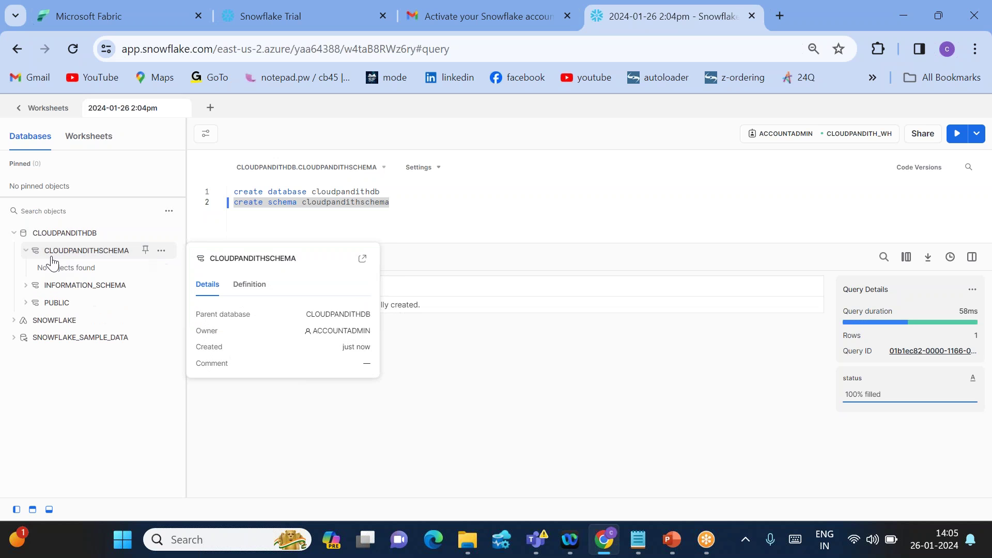
click(410, 203)
Run 'create table cust(cid int,cname varchar(50))' and expand Tables to show CUST
text(create table cust)
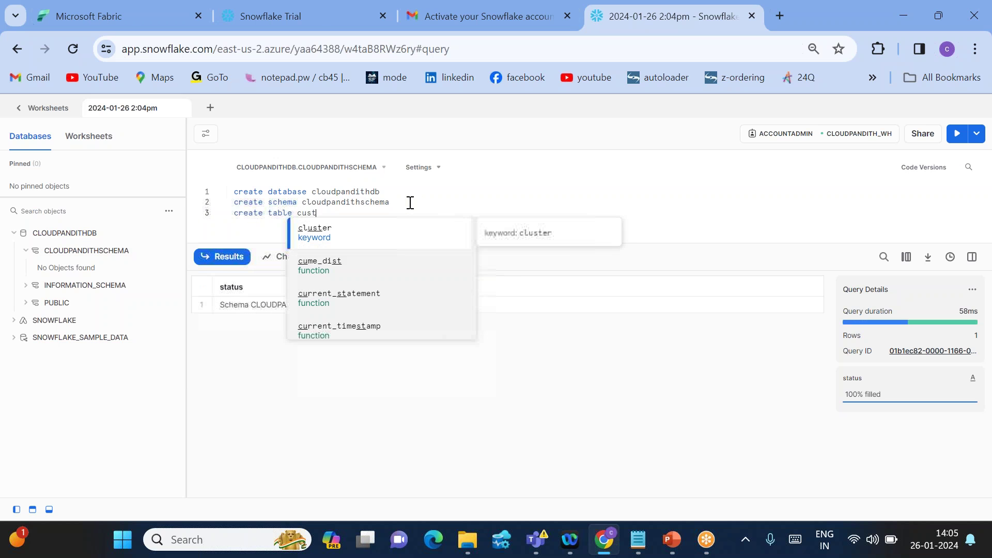
text((cid int,cname )
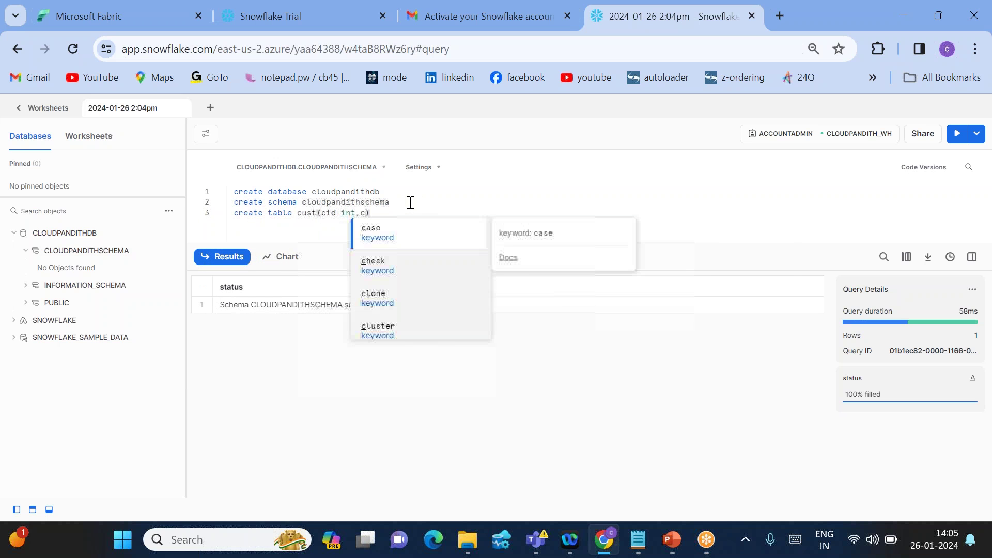
text(varchar(50)
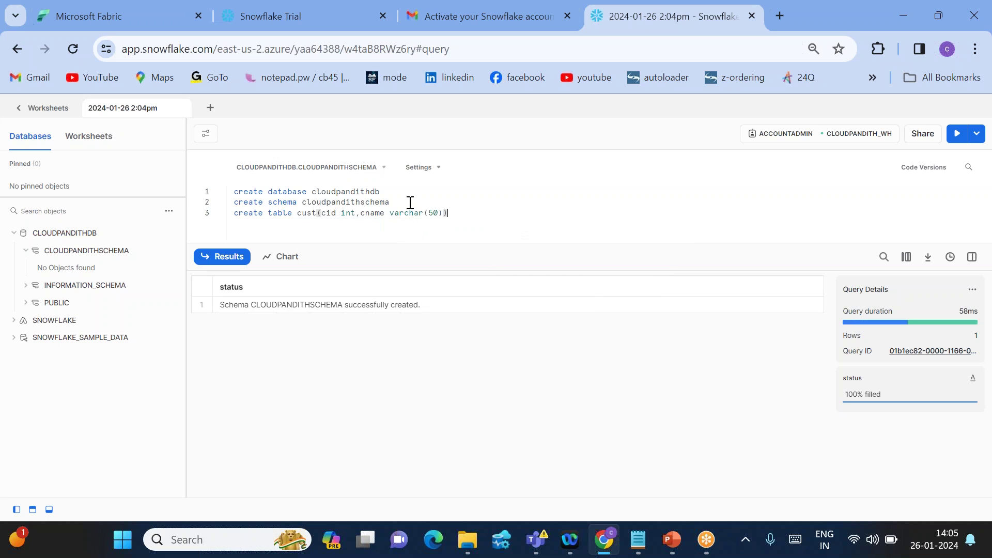
key(shift+Home)
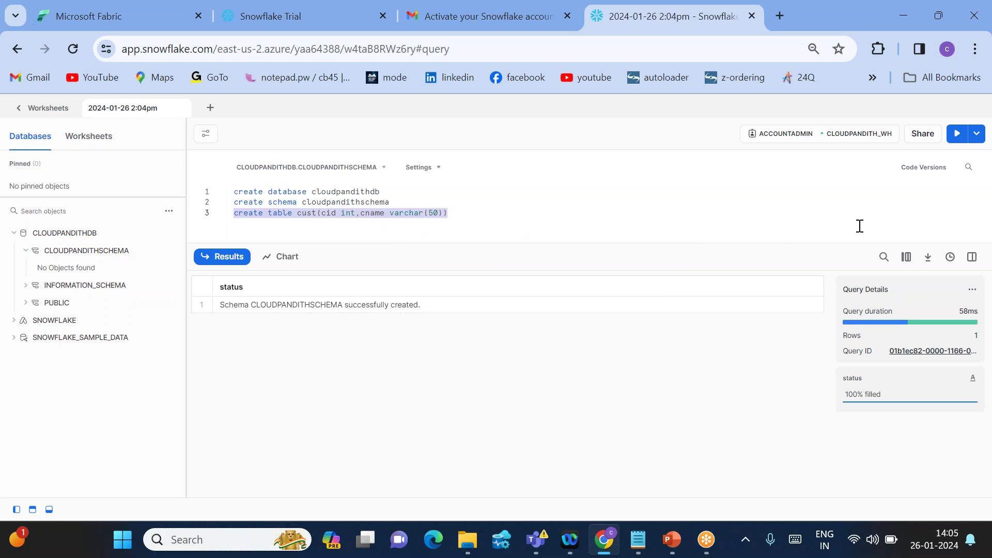
click(956, 135)
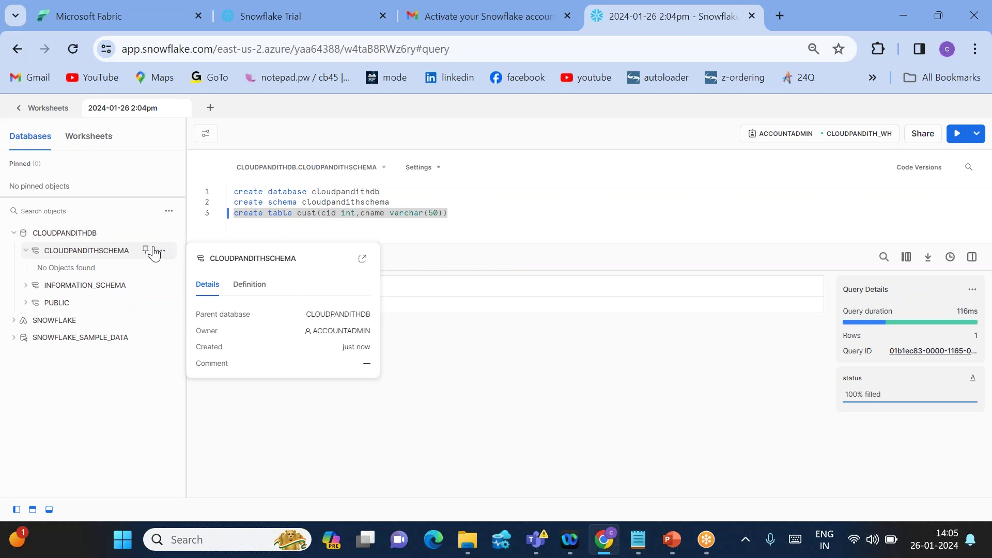
click(154, 254)
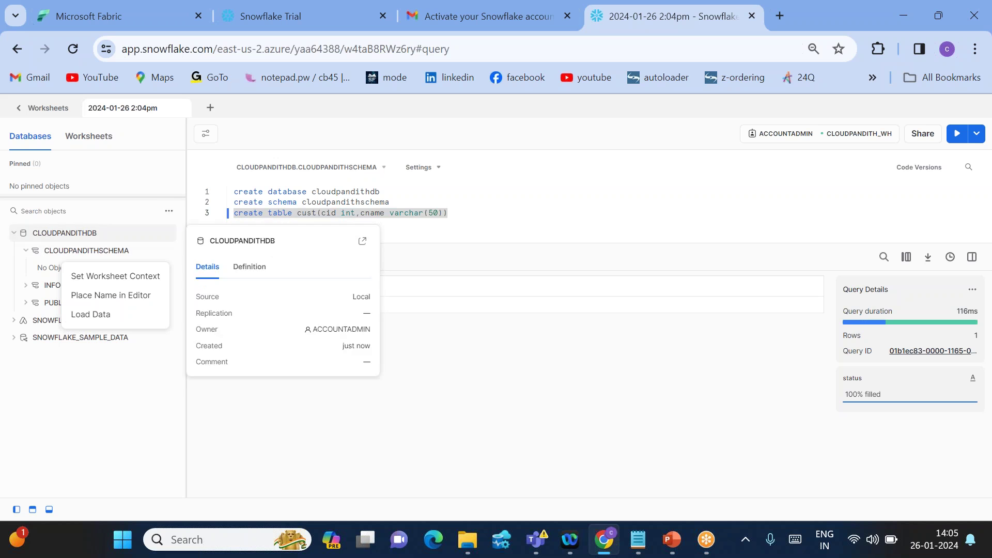
click(168, 211)
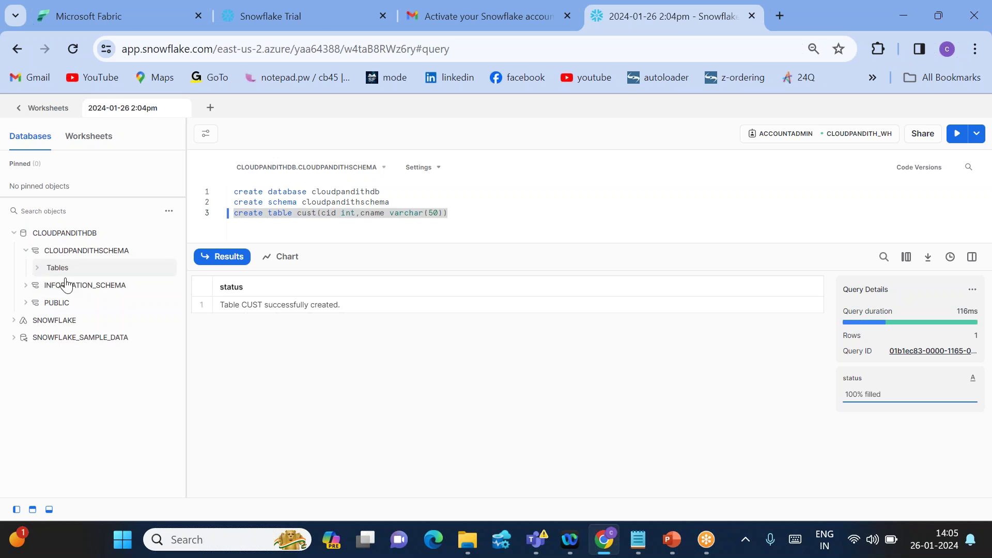
click(37, 267)
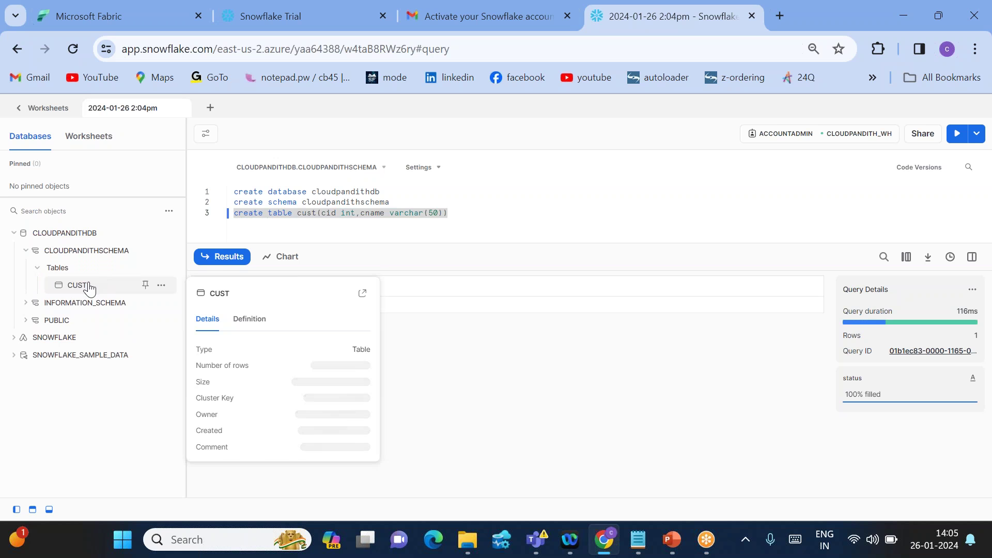
click(462, 213)
Write insert into cust values(1,'rama') and duplicate it onto two more lines
text(ins)
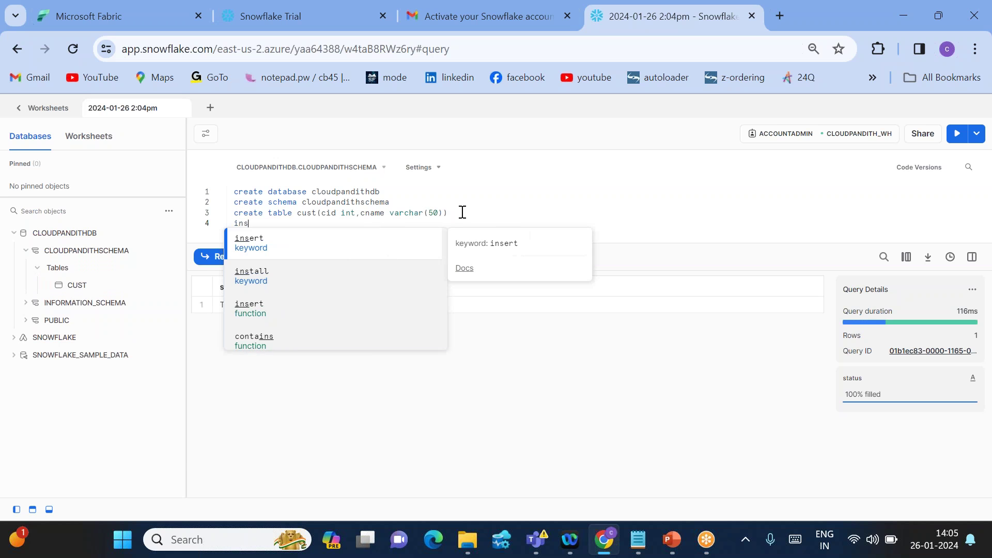
text(ert into cust )
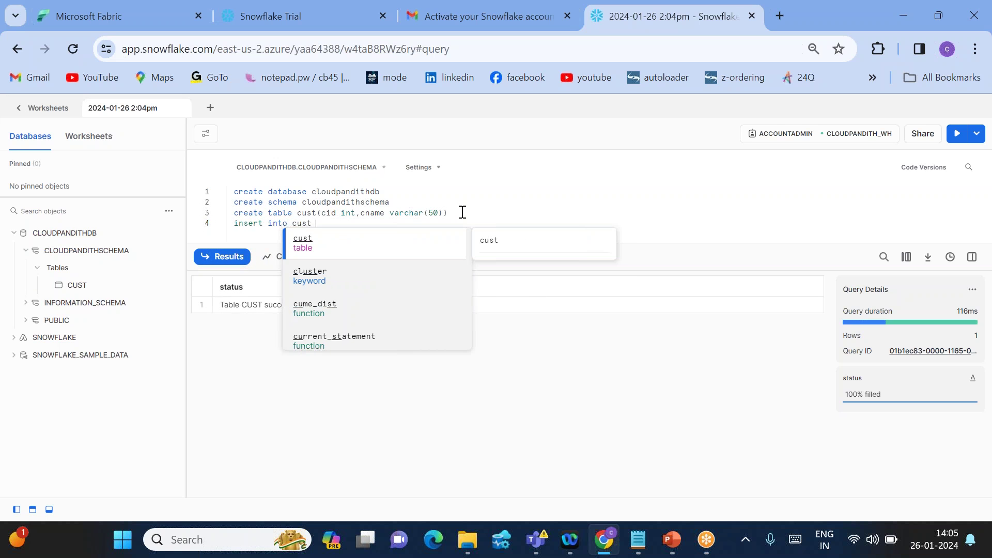
text(values(1,)
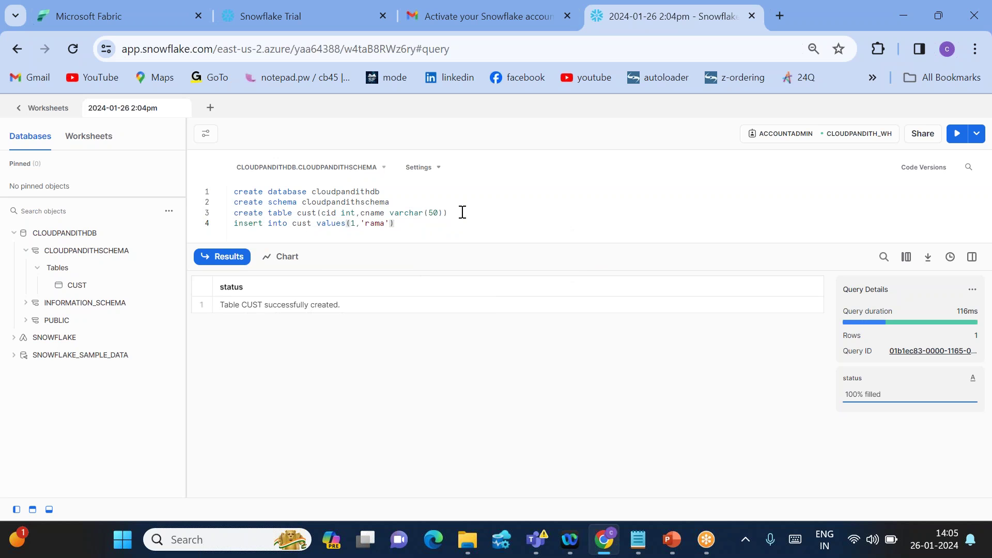
text('rama'))
key(shift+Home)
key(ctrl+c)
key(End)
key(Return)
key(ctrl+v)
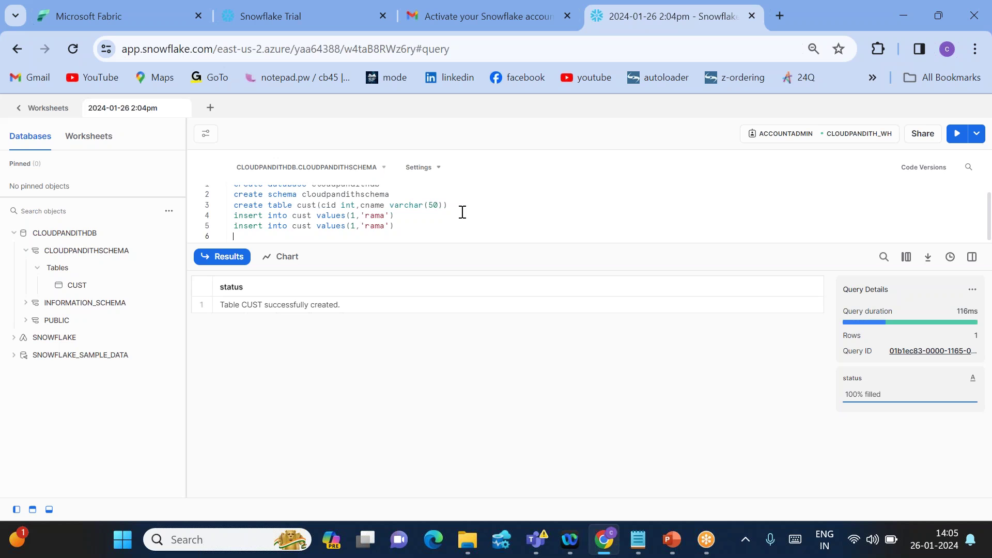
key(Return)
key(ctrl+v)
Edit the duplicated lines into the rows for krishna and sai
double_click(380, 228)
key(BackSpace)
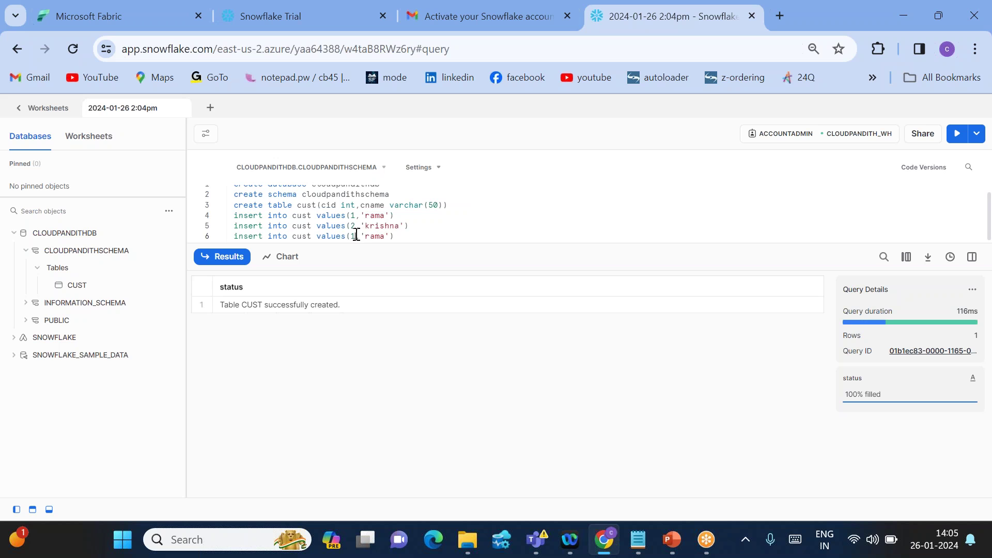
double_click(385, 237)
key(BackSpace)
Run the three inserts, add the missing semicolons, and rerun them successfully
drag(405, 238, 232, 216)
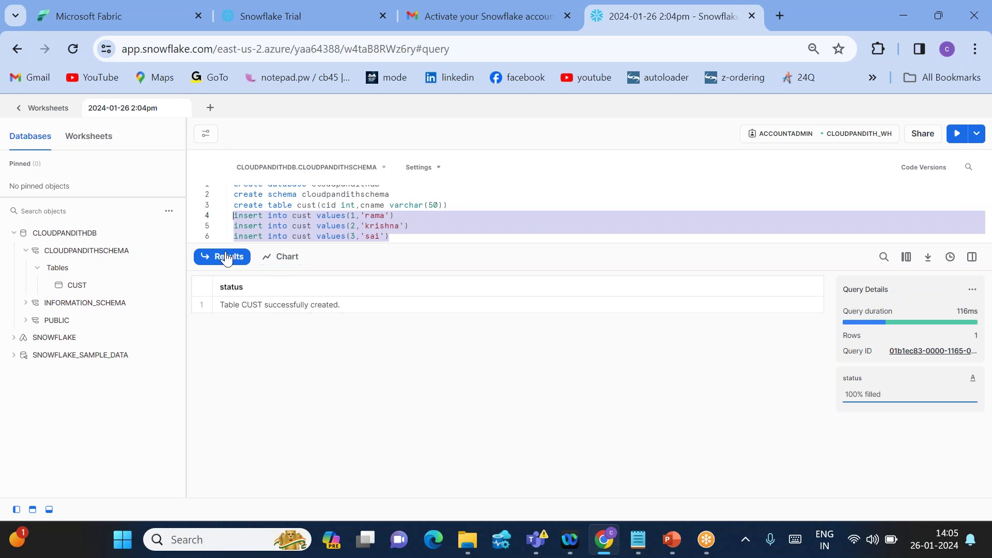
click(959, 135)
click(486, 209)
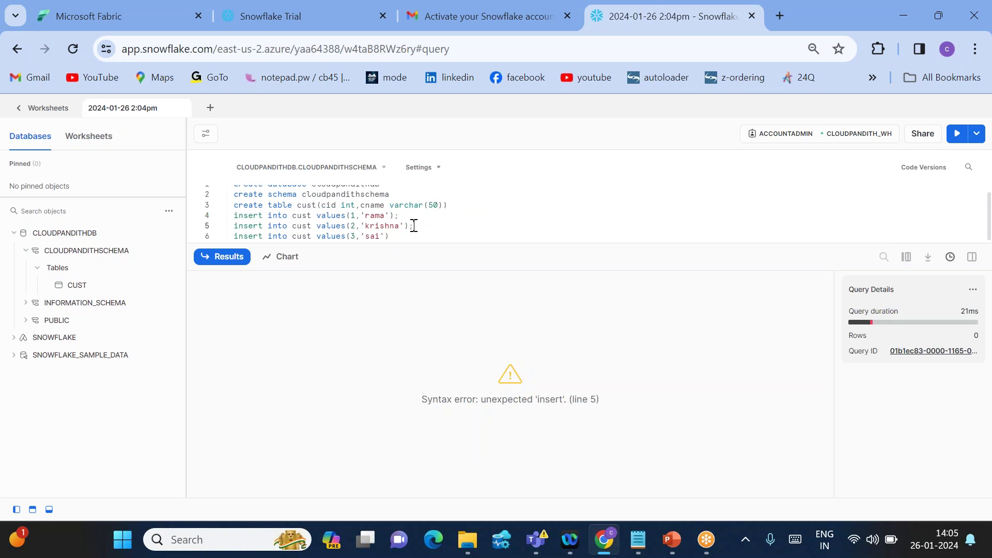
drag(392, 237, 234, 215)
click(959, 134)
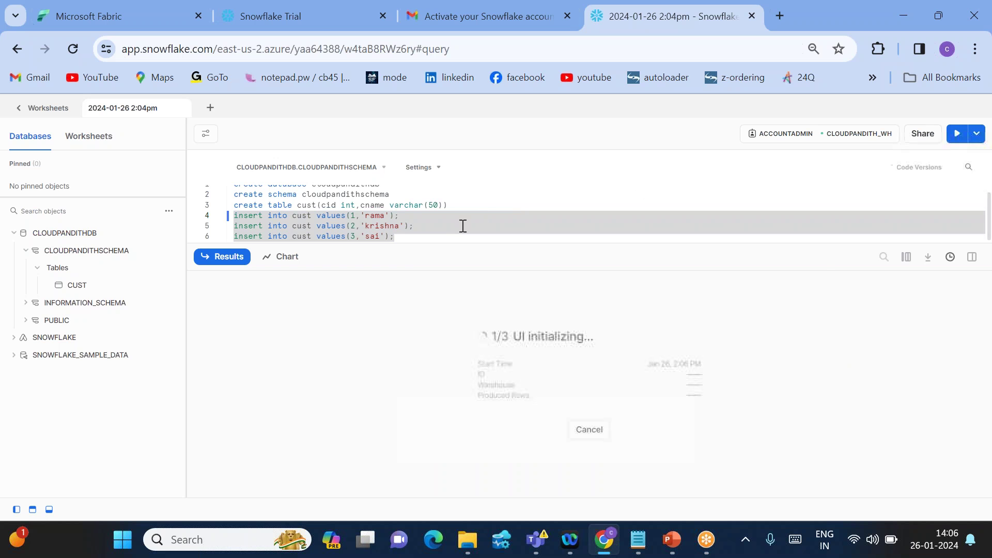
click(445, 232)
key(Return)
key(Return)
key(Return)
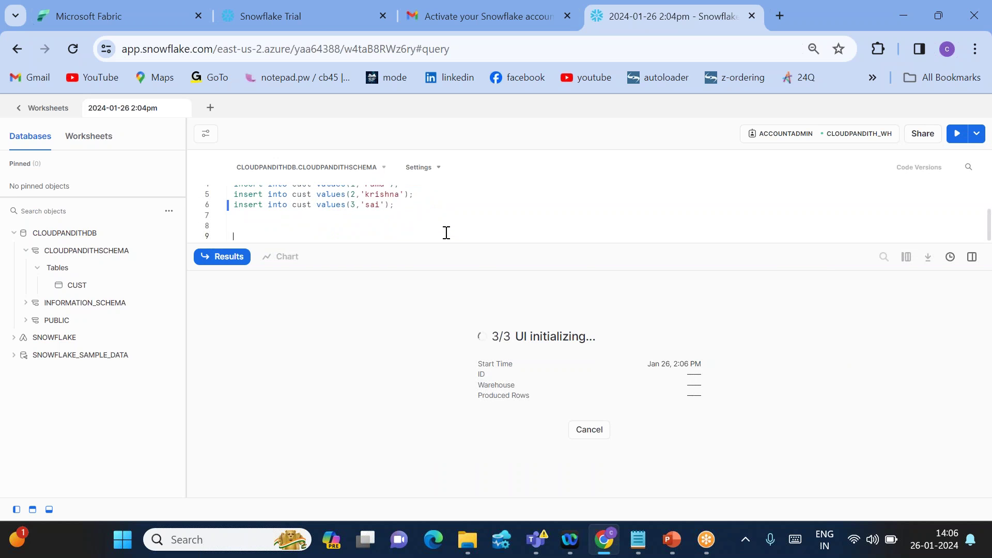
Copy the CREATE TABLE employees statement from the joins_ddls notes file
mouse_move(635, 552)
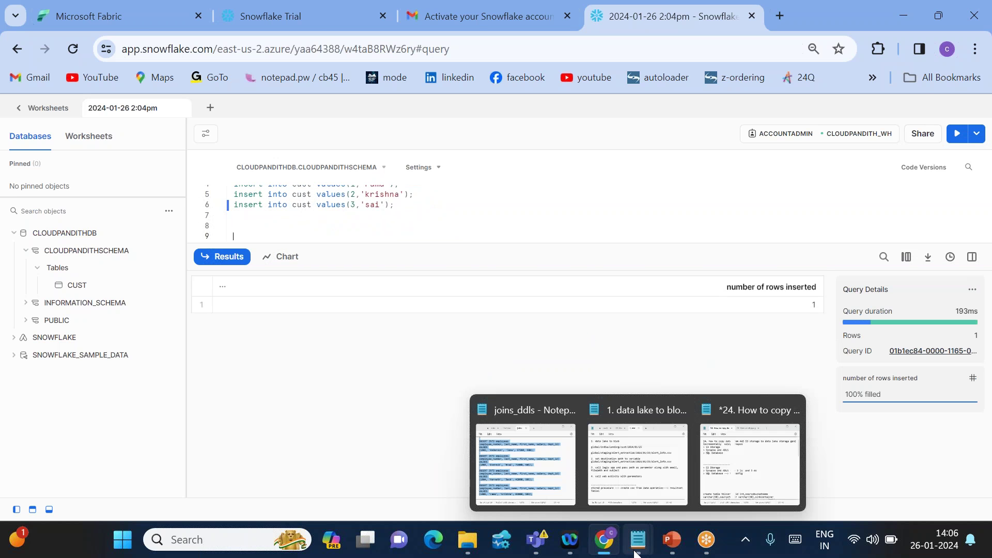
click(519, 469)
scroll(689, 228, up, 10)
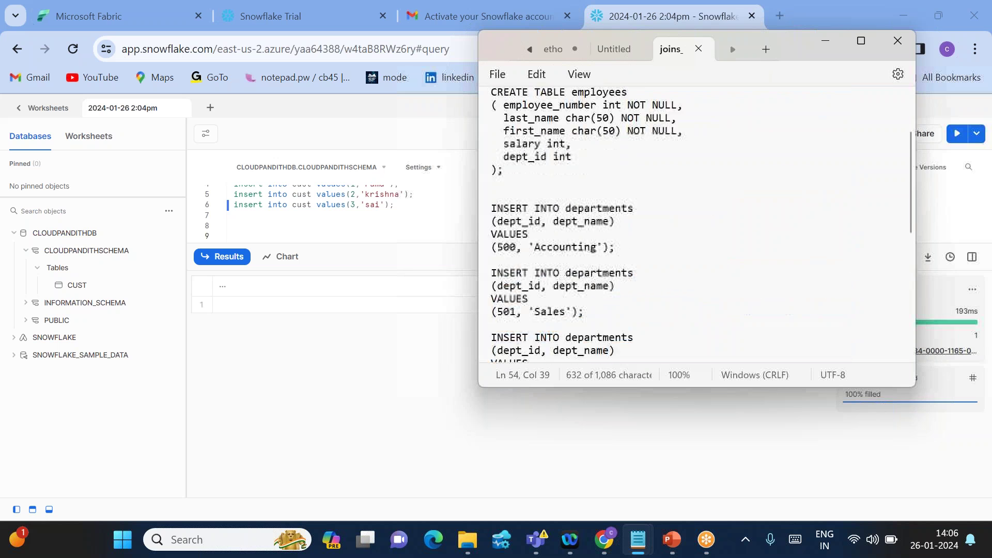
drag(509, 254, 490, 178)
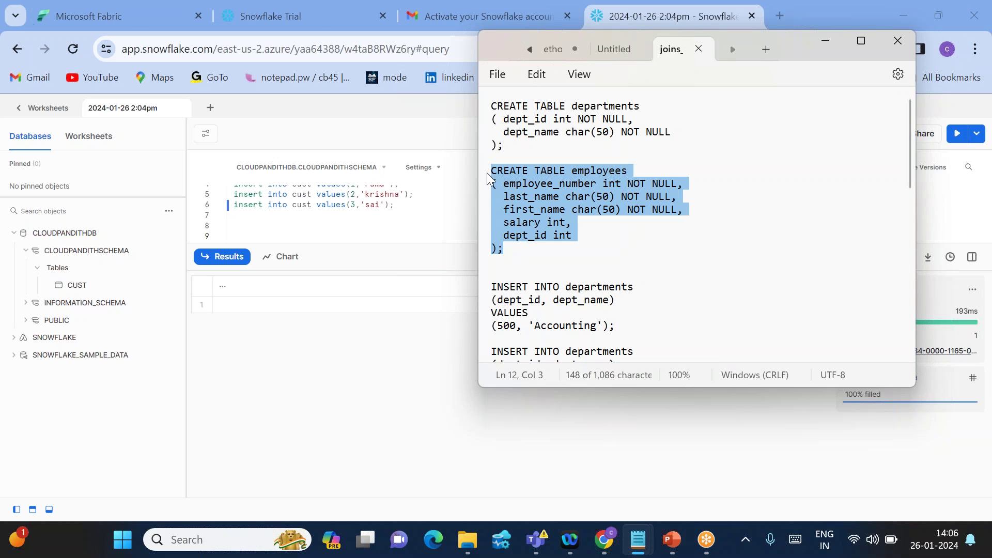
key(ctrl+c)
Paste the employees table definition into the Snowflake worksheet and run it
click(377, 222)
key(ctrl+v)
drag(478, 245, 486, 341)
drag(261, 325, 233, 259)
click(957, 134)
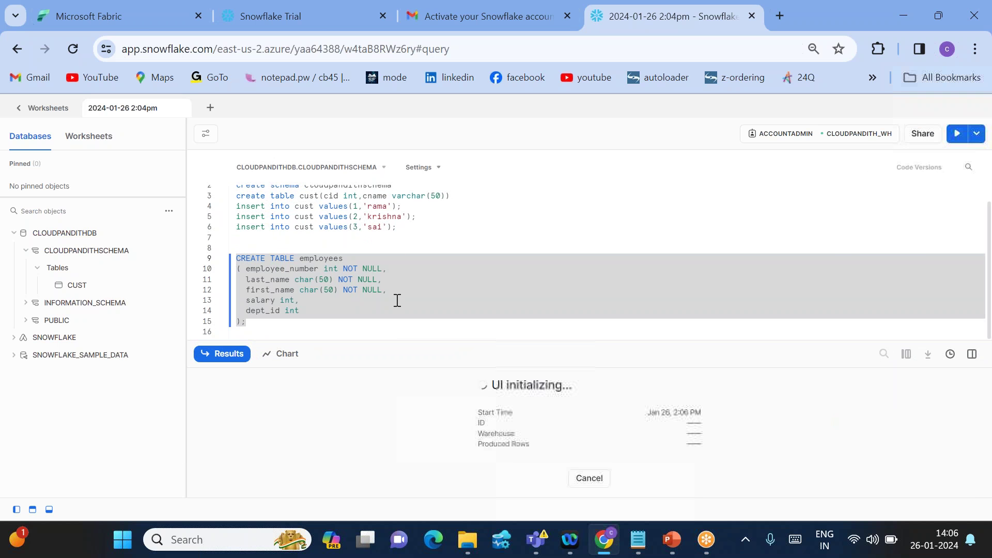
Tidy the blank lines below the CREATE TABLE employees statement
click(354, 316)
key(Return)
key(shift+Home)
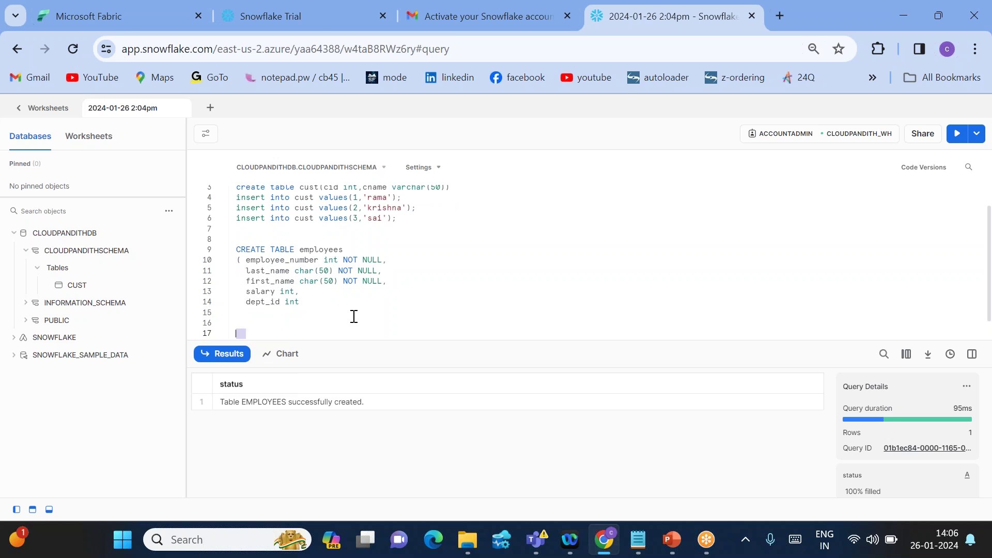
key(BackSpace)
key(Return)
key(Return)
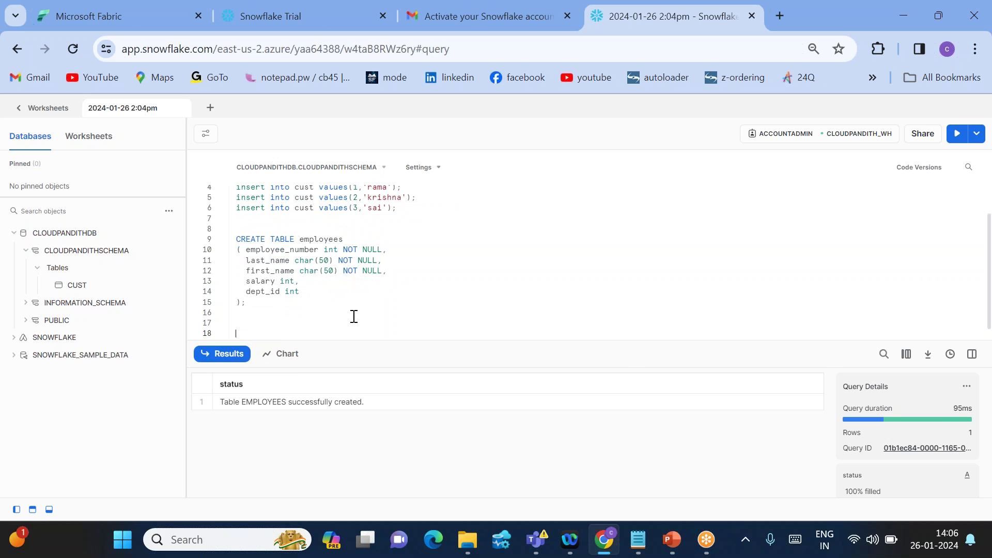
Copy the five employee INSERTs (1001–1005) from Notepad into the worksheet and run them
key(alt+Tab)
scroll(571, 352, down, 4)
scroll(695, 225, down, 4)
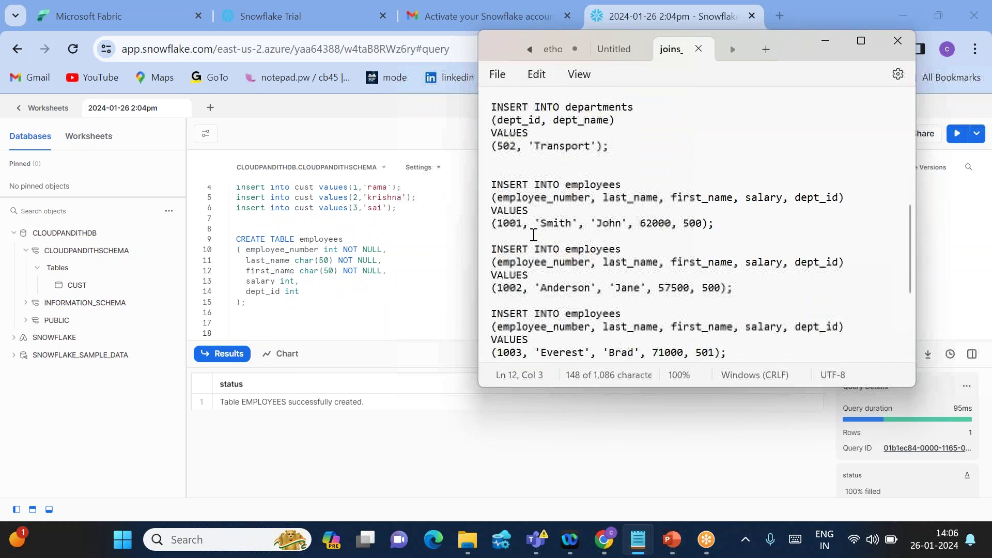
drag(491, 185, 748, 344)
key(ctrl+c)
key(alt+Tab)
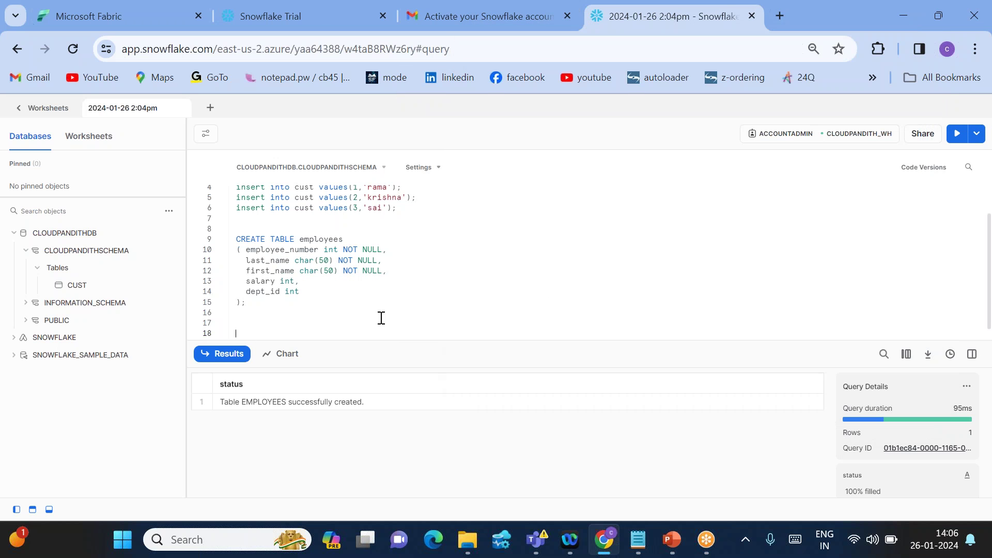
key(ctrl+v)
drag(411, 320, 234, 228)
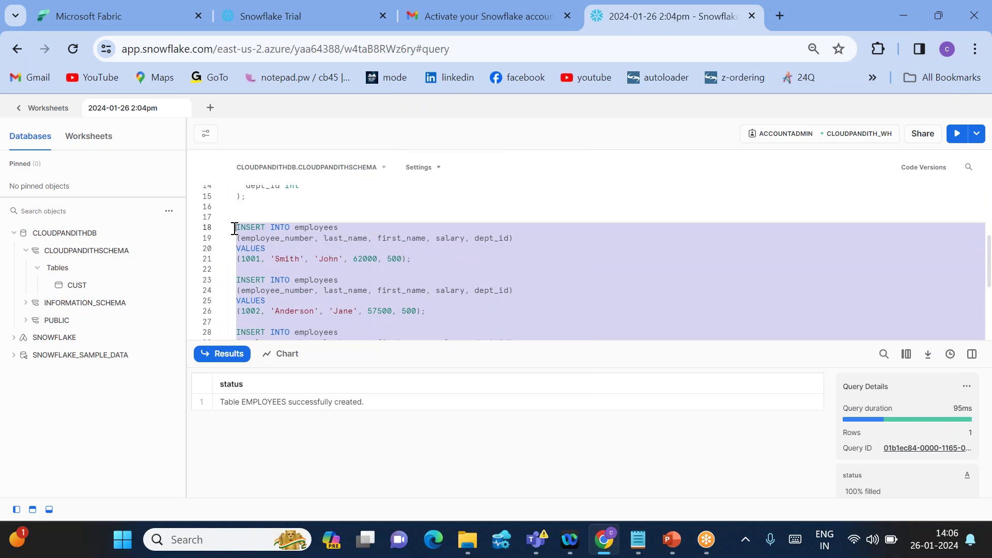
click(957, 134)
Write and select the query 'select * from cust' on a new line
scroll(422, 309, down, 2)
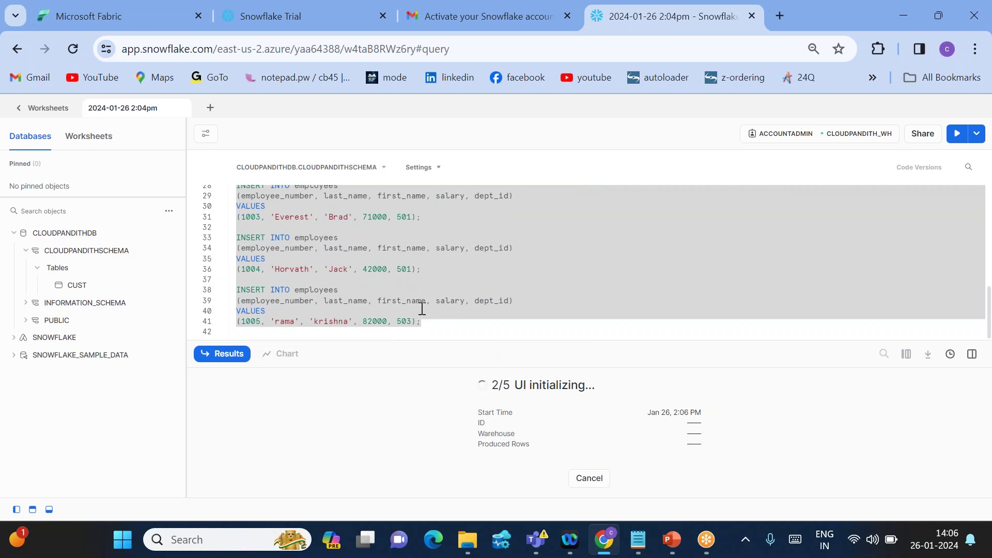
click(445, 320)
key(Return)
key(Return)
key(Return)
key(Return)
text(select * from cust)
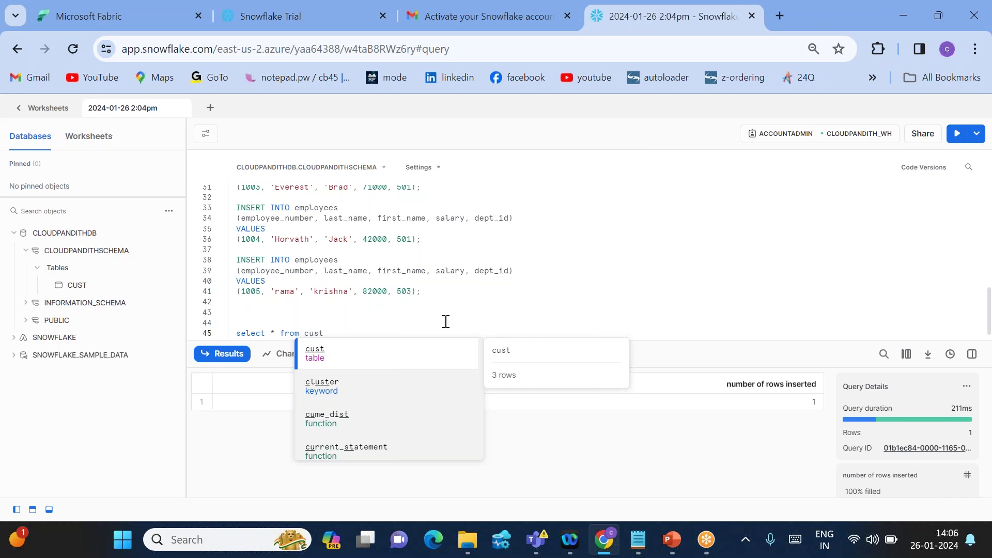
key(shift+Home)
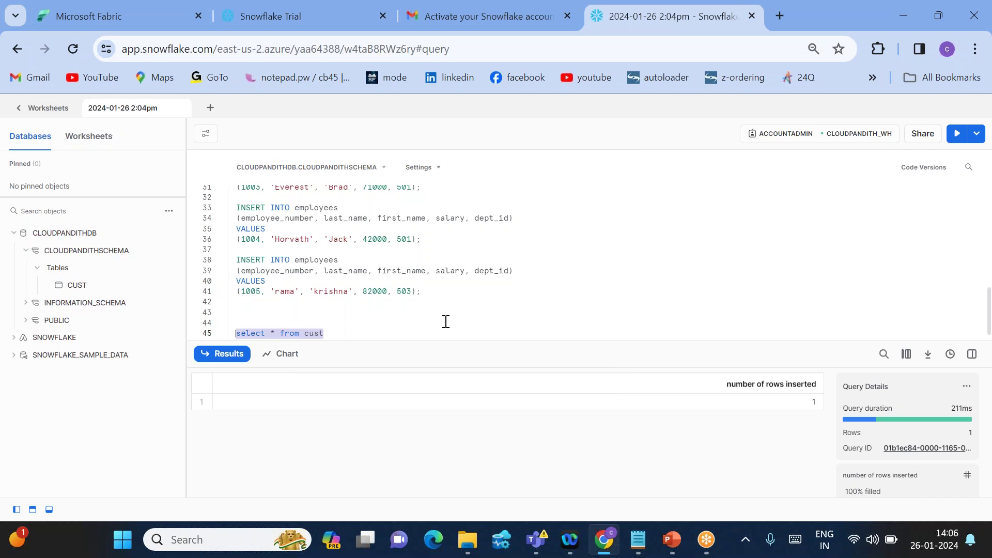
Run select * from cust and select * from employees, showing 3 and 5 rows
click(958, 134)
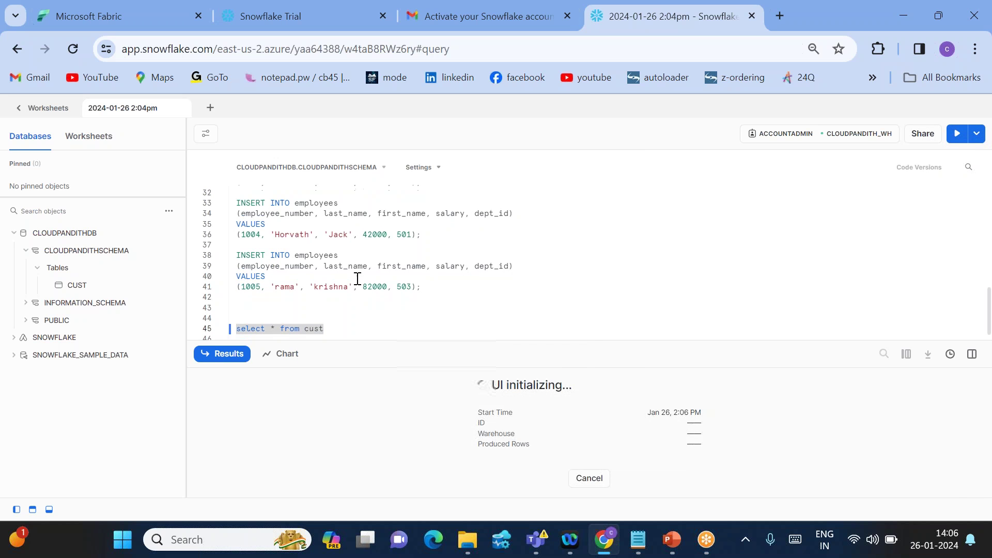
click(337, 324)
key(Return)
key(Return)
text(se)
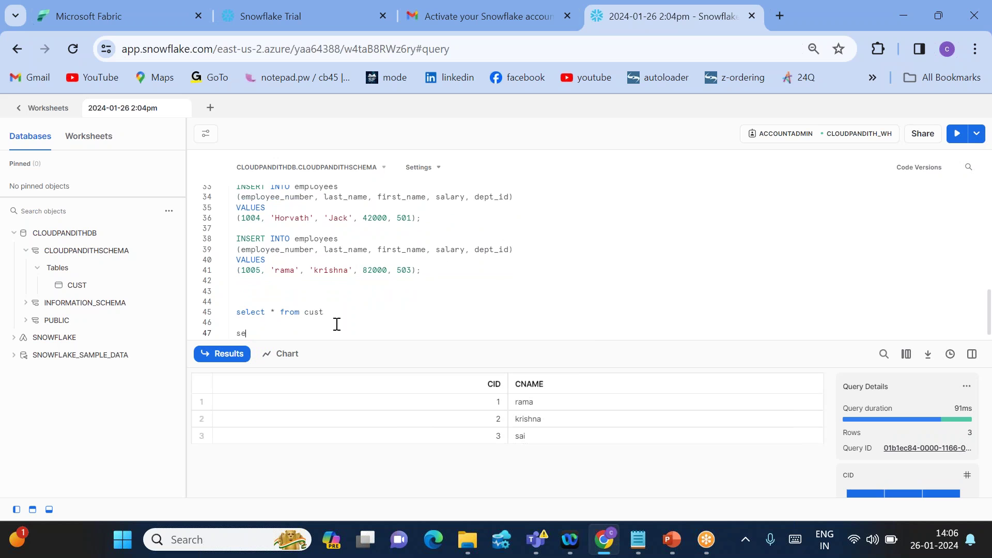
text(lect * from employees)
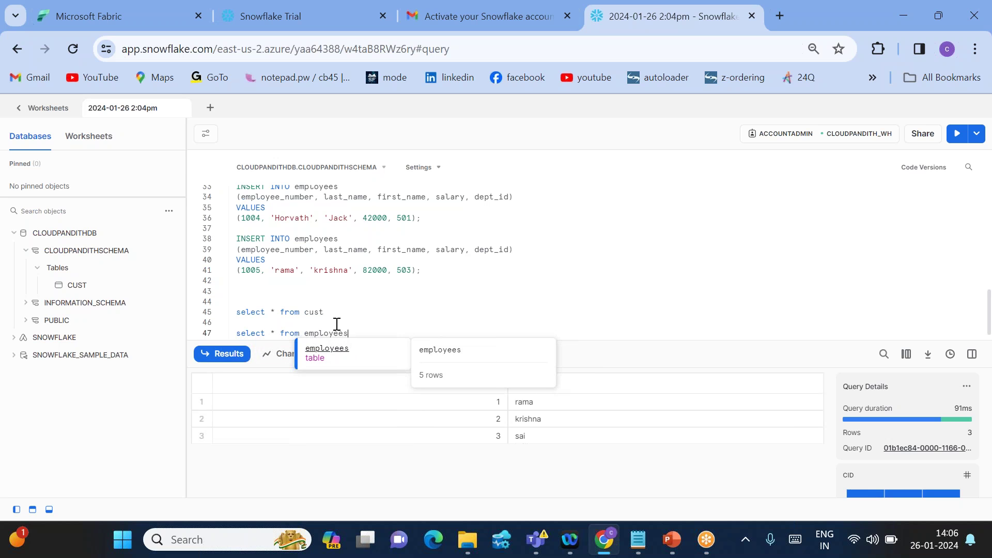
key(shift+Home)
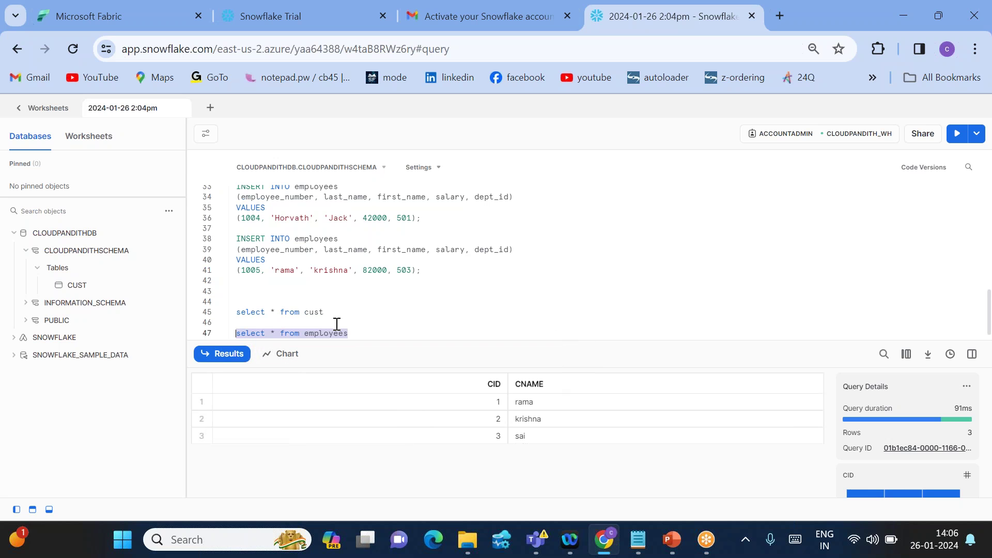
click(957, 134)
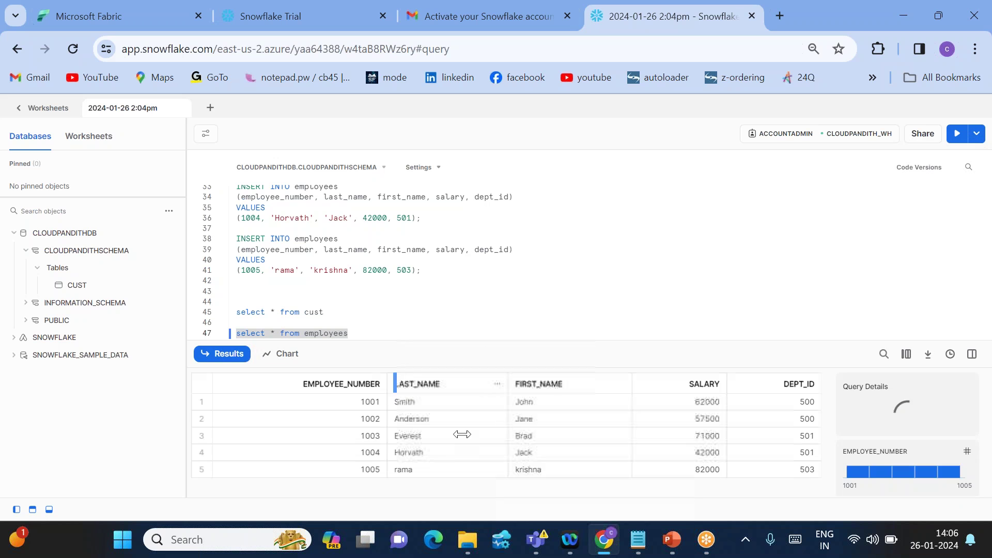
drag(332, 416, 790, 474)
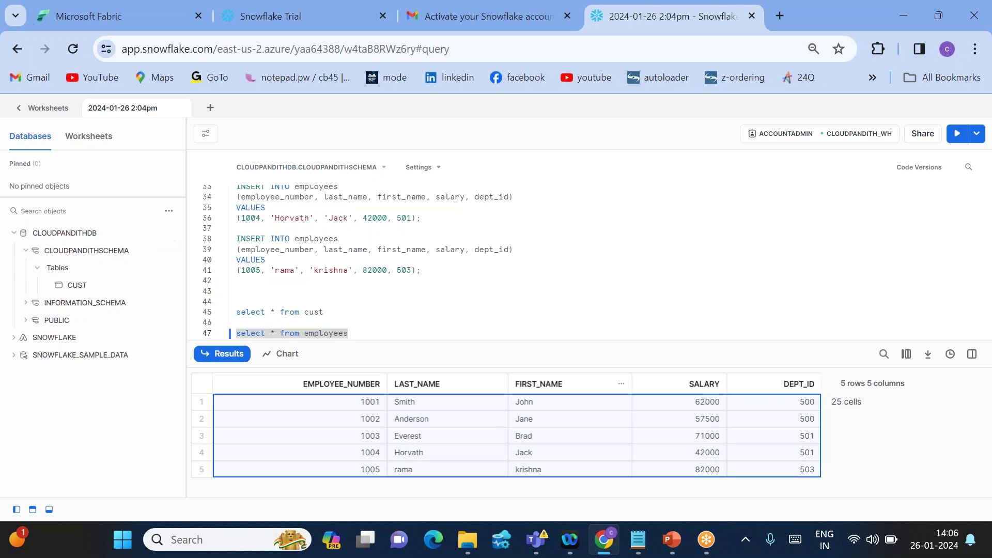
Refresh the Snowflake object browser, then open Data Factory in the Fabric tab
click(169, 211)
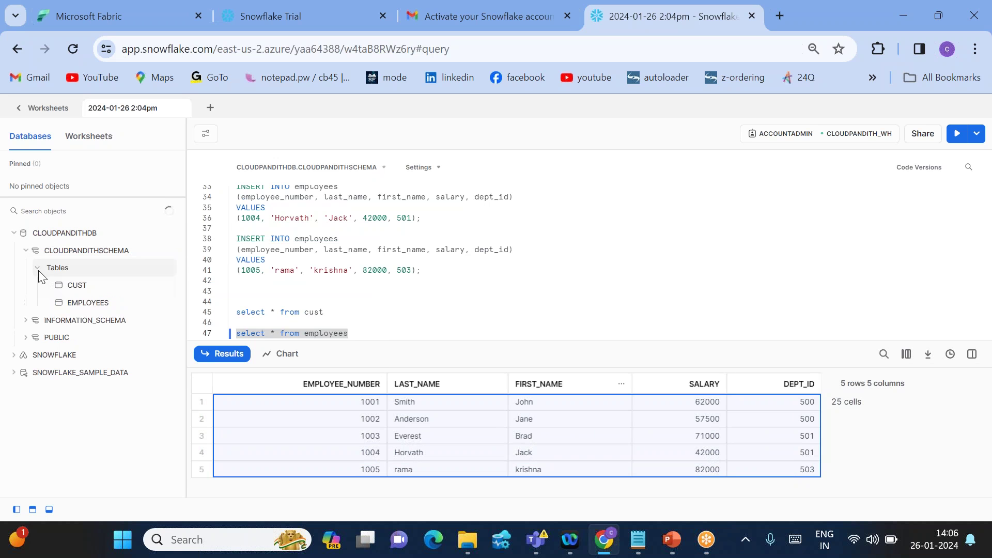
mouse_move(82, 295)
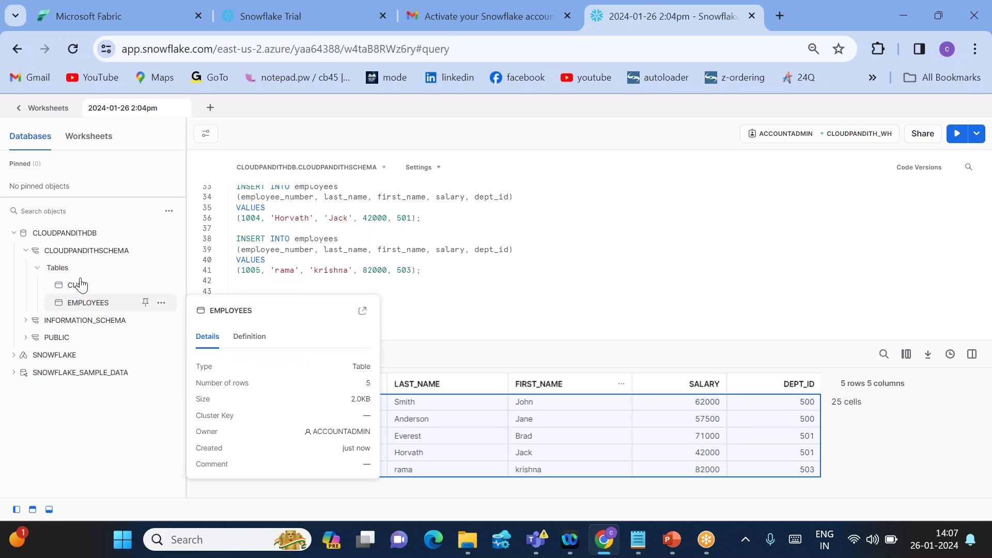
mouse_move(116, 286)
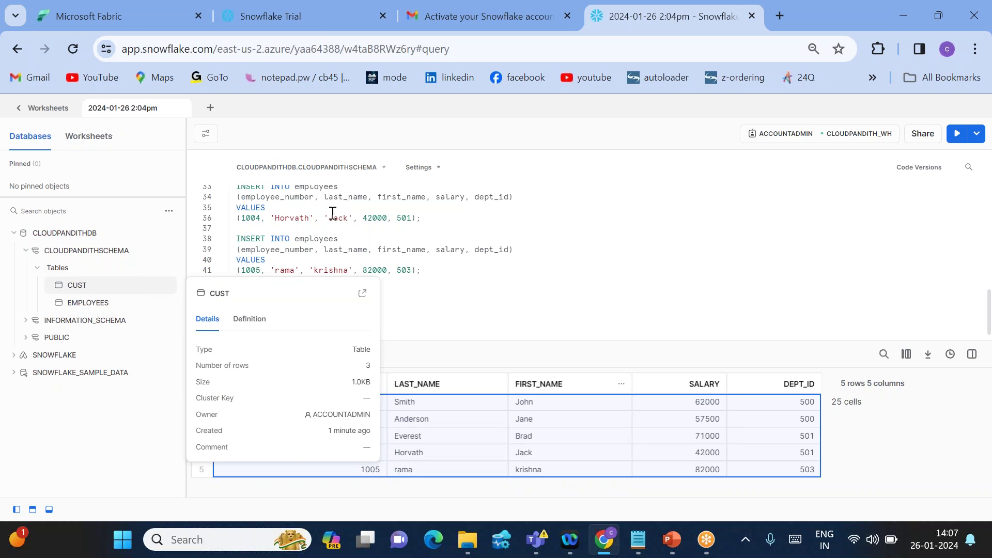
click(93, 15)
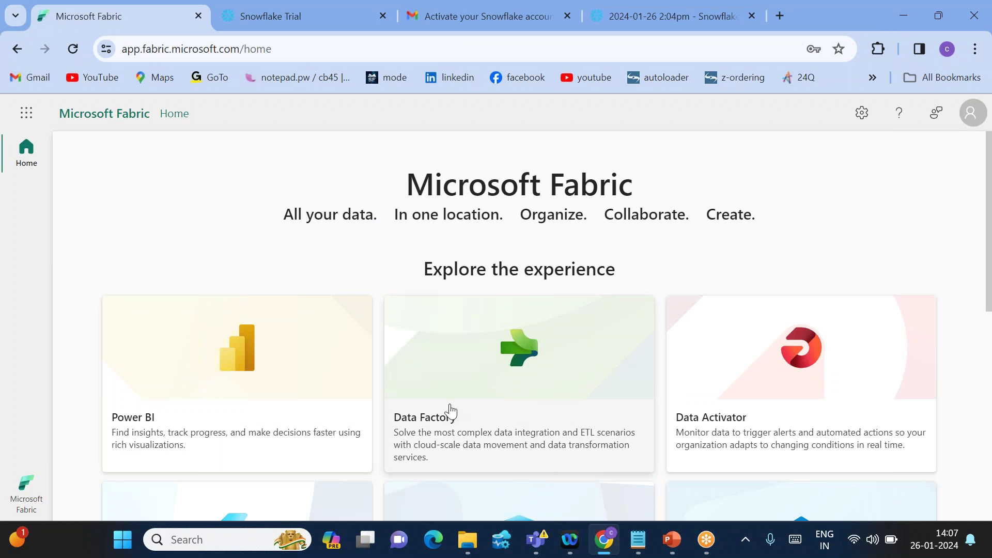
click(492, 419)
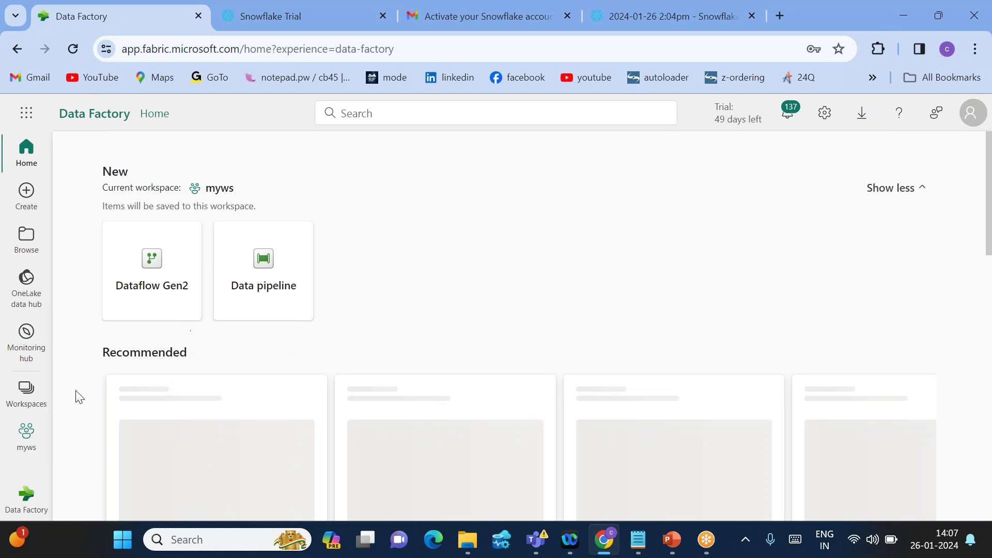
Start a new lakehouse in myws, accept the free trial upgrade, and create cloudpandithlh001
click(25, 437)
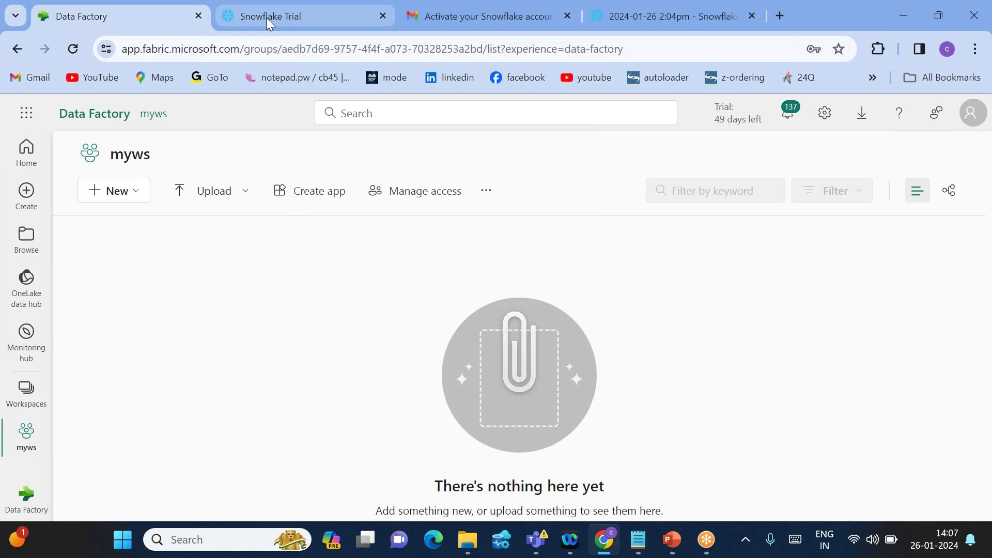
click(115, 191)
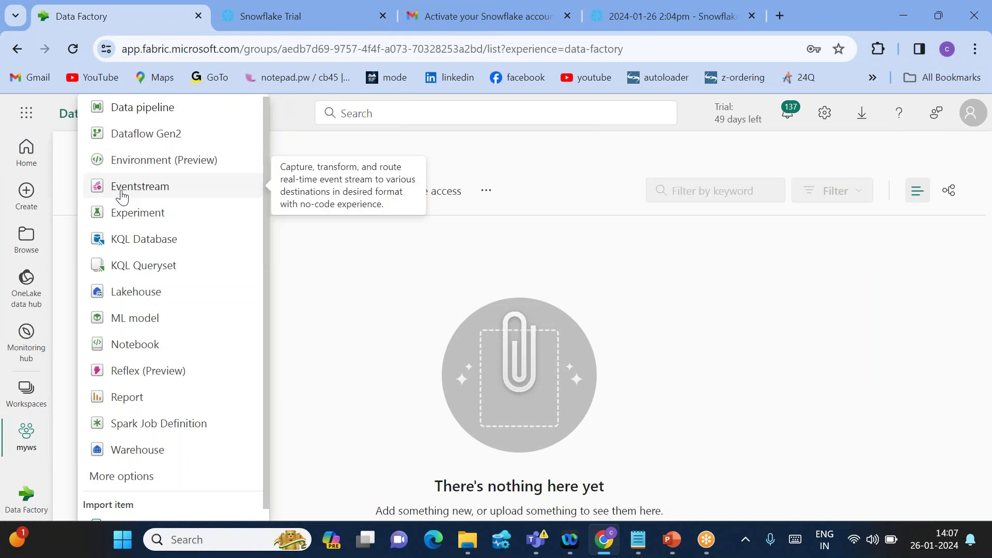
click(140, 295)
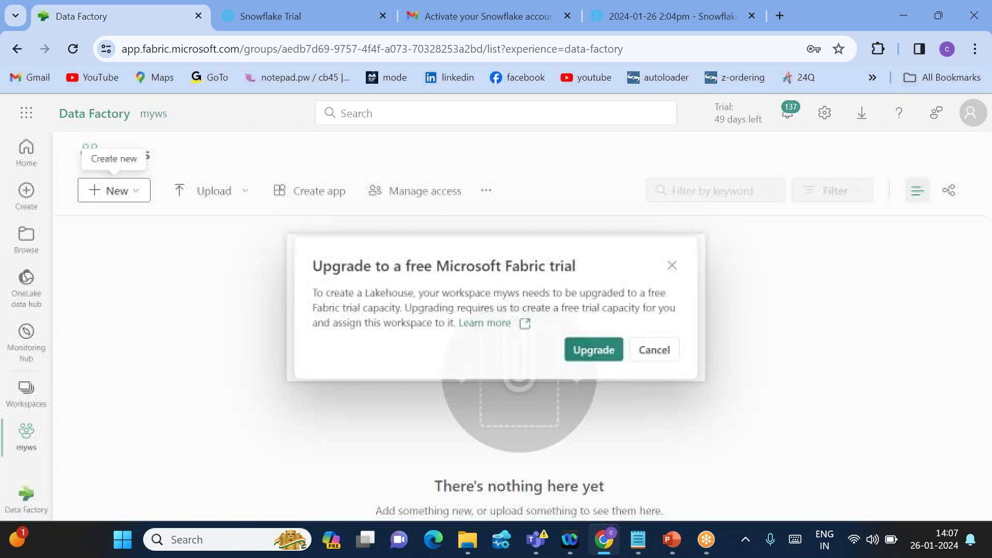
click(595, 355)
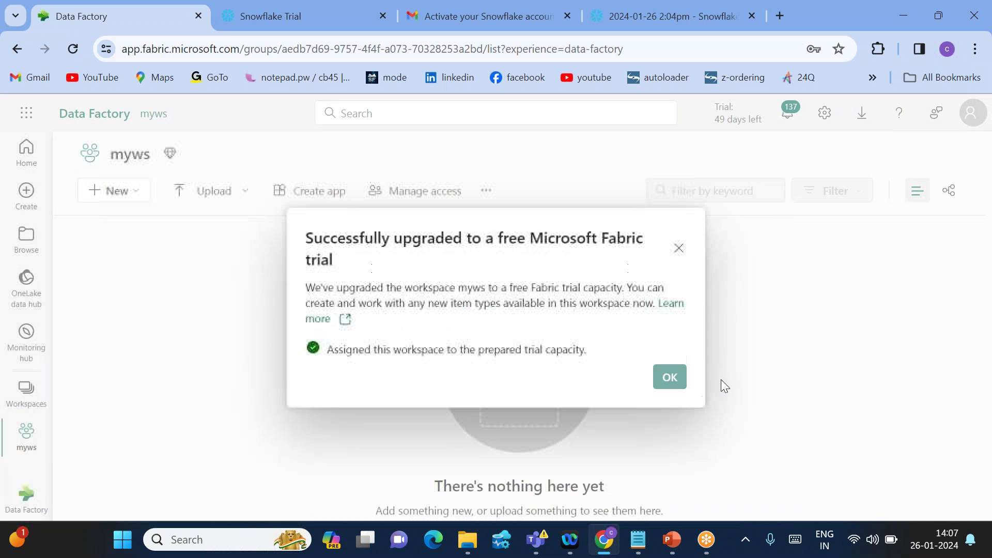
click(670, 377)
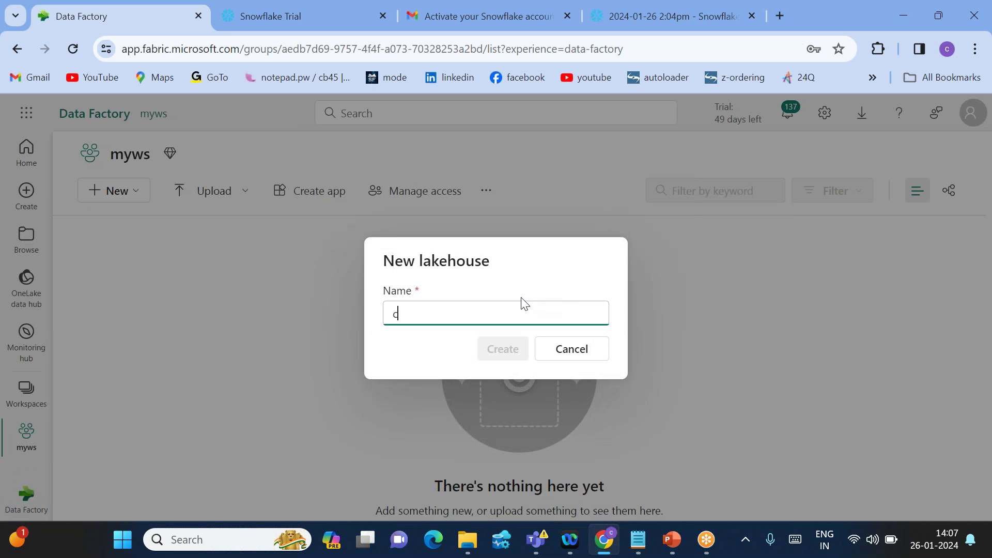
text(cloudpandithlh001)
click(497, 355)
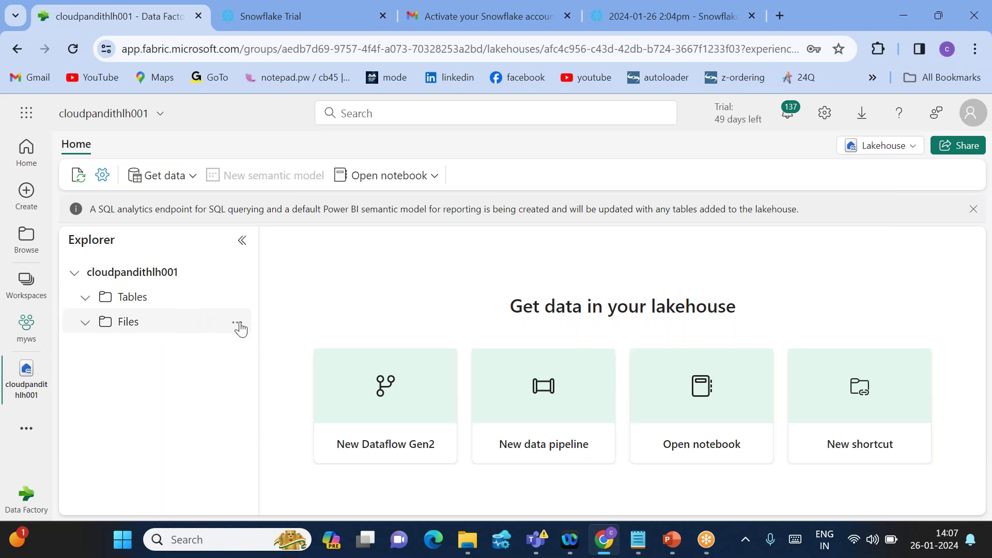
Create the nested subfolder global/india/landing/emp under the lakehouse's Files
click(240, 327)
click(285, 379)
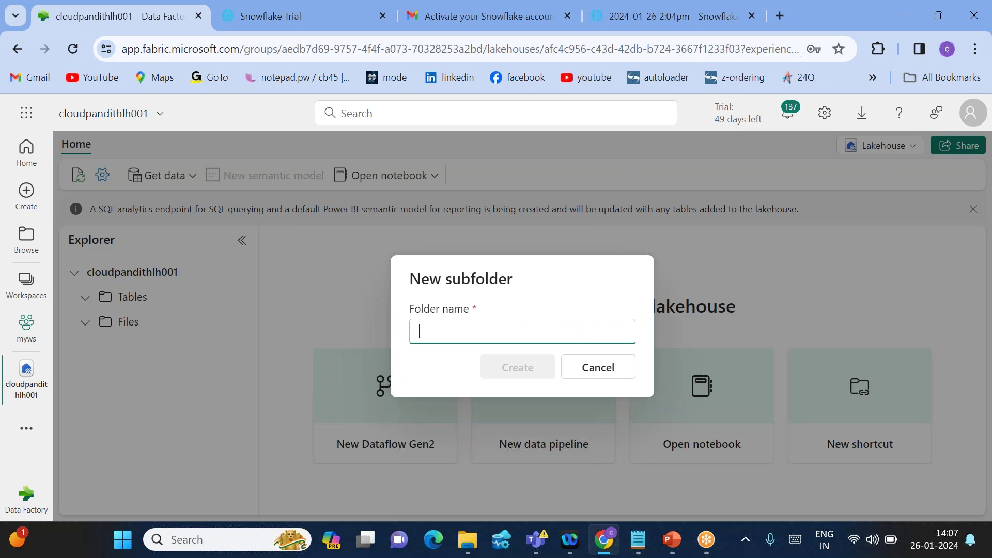
text(global/)
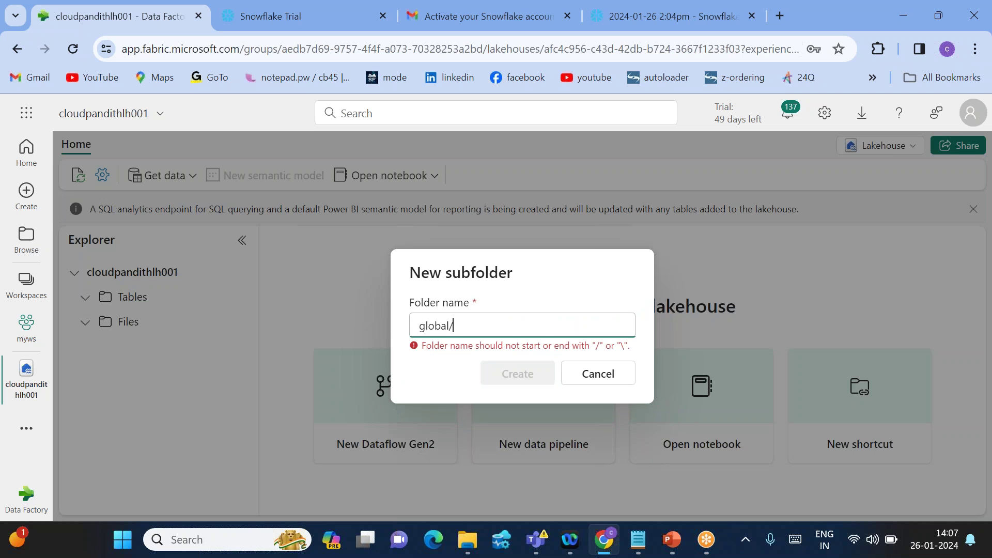
text(india/landing/em)
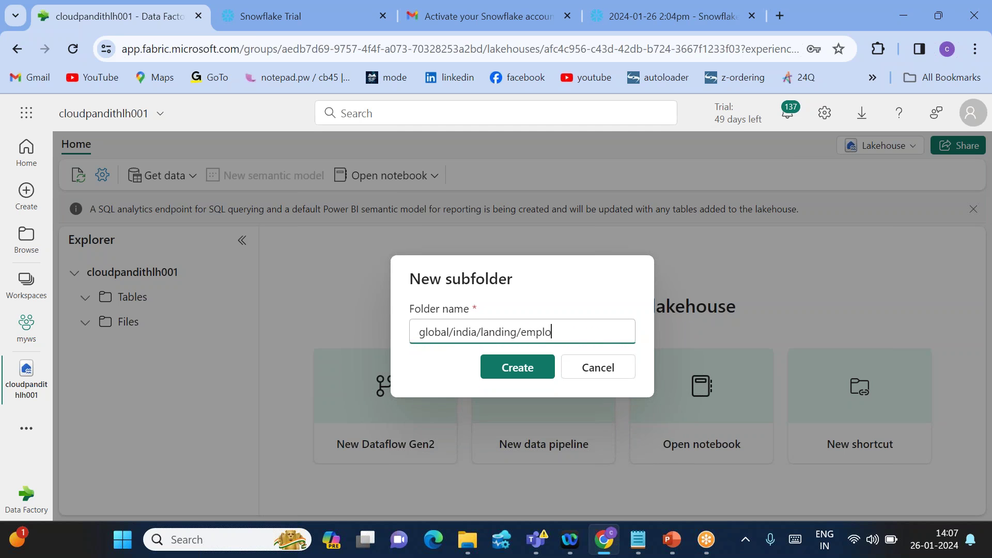
text(p)
click(519, 370)
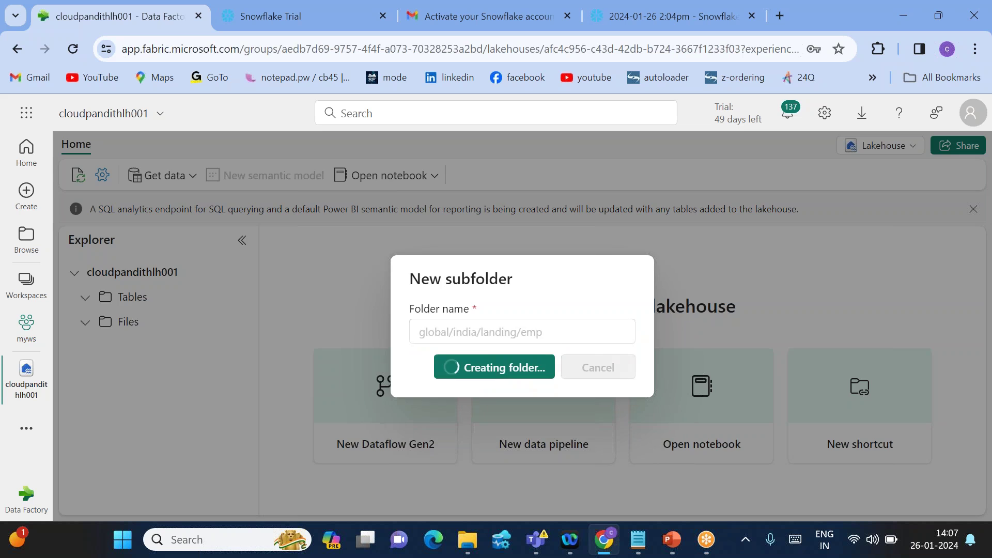
Expand the tree down to emp to confirm it's empty, then return to the myws workspace
click(96, 347)
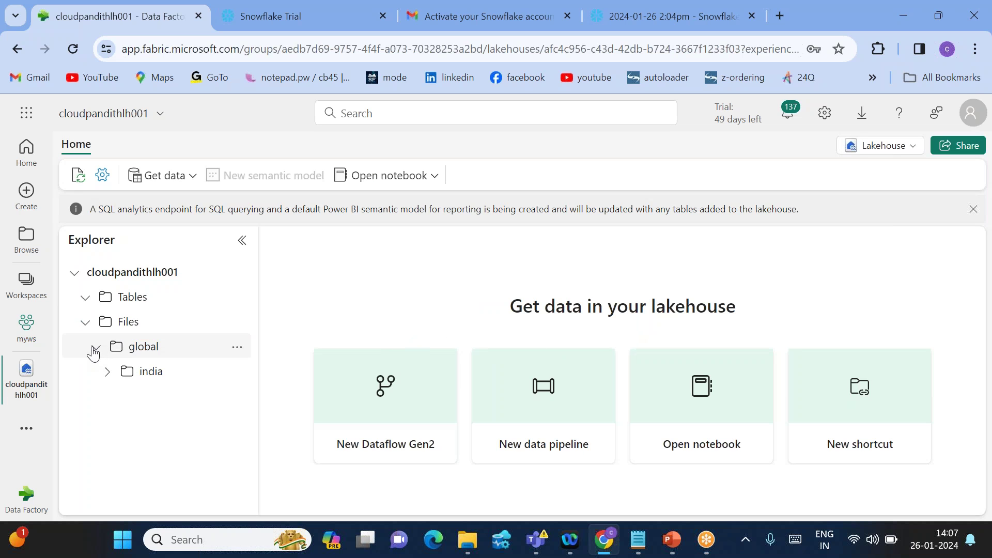
click(107, 372)
click(117, 395)
click(128, 421)
click(166, 421)
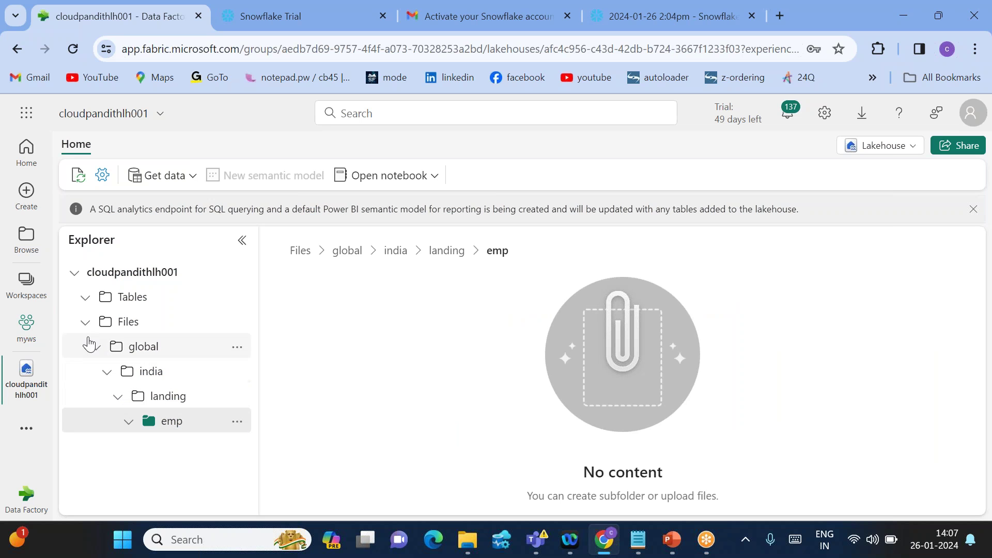
click(21, 327)
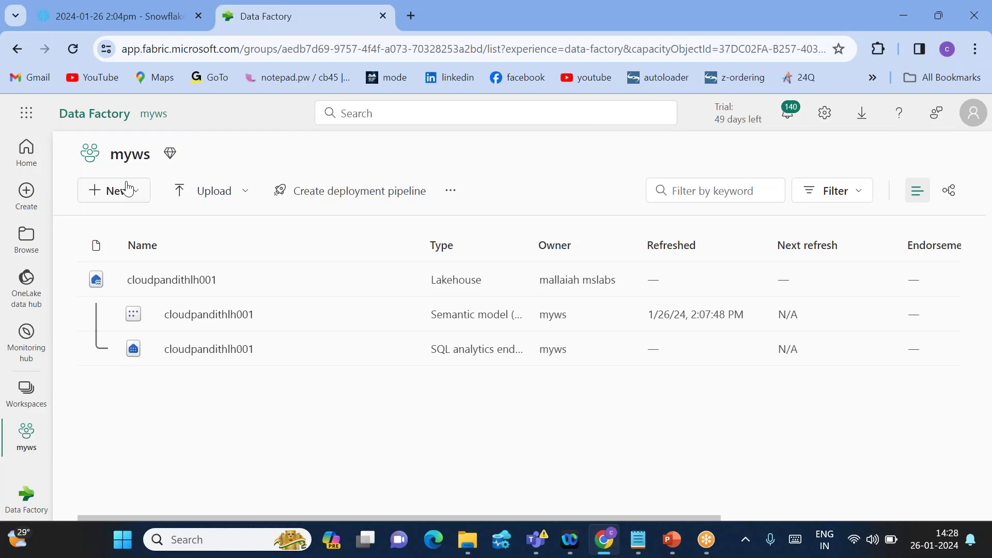
Create a new Data pipeline, replacing the default pipeline1 name with Pl_DataIngestion_Monthly
click(129, 191)
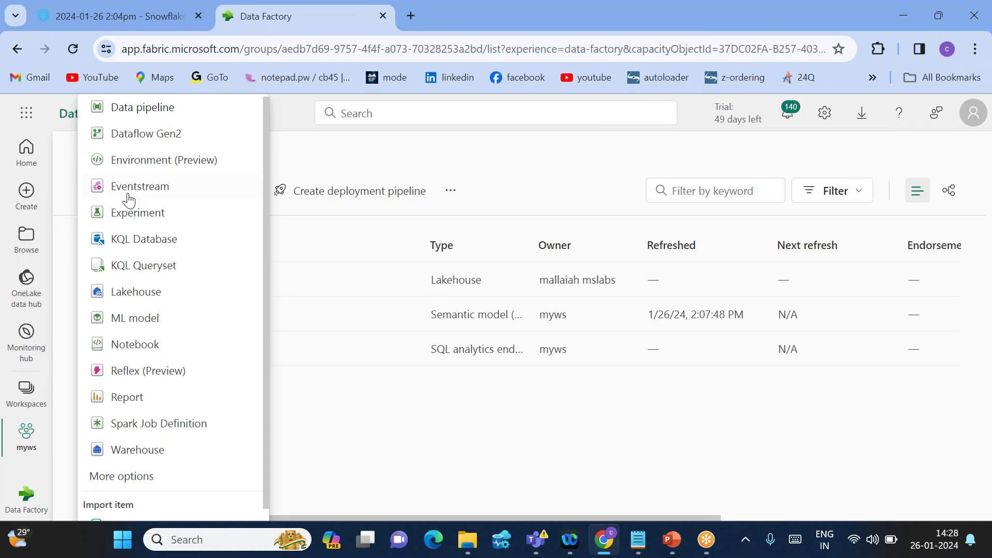
click(147, 109)
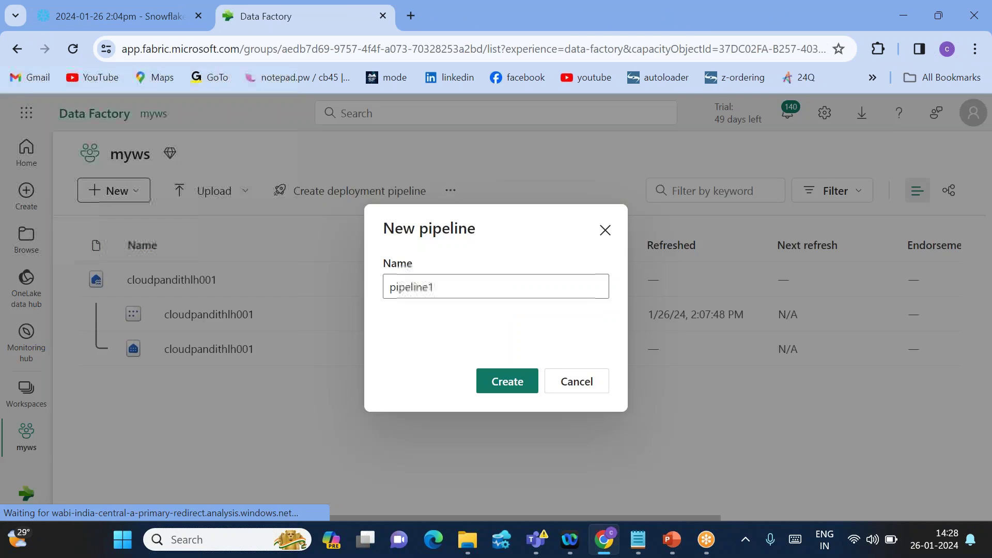
drag(432, 286, 336, 282)
key(BackSpace)
text(Pl_)
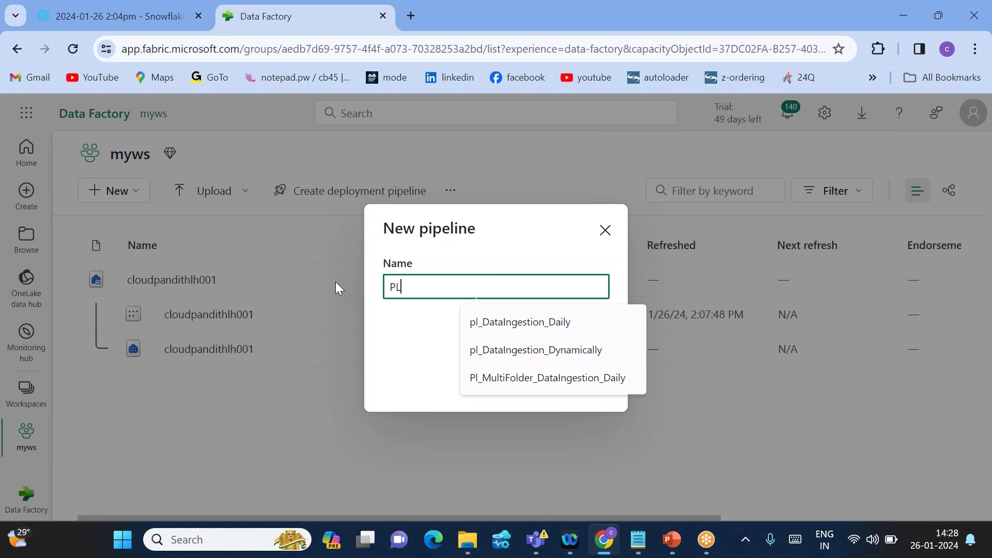
key(BackSpace)
key(BackSpace)
text(l_D)
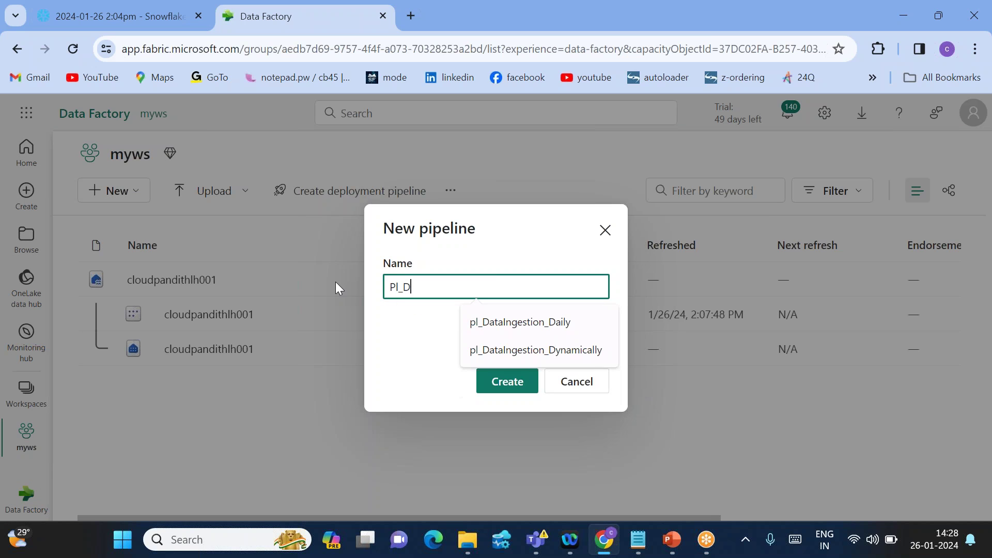
text(ataIngestion_Monthly)
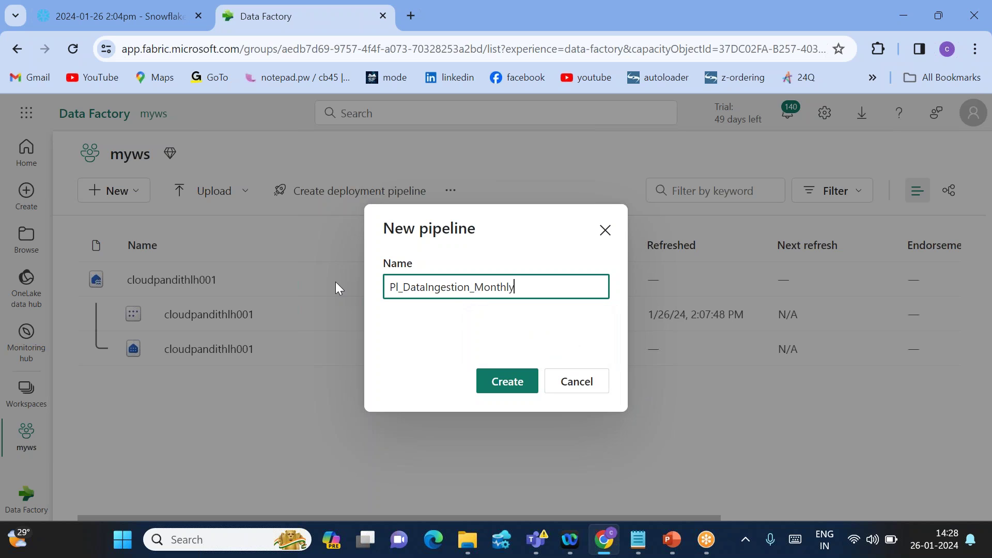
key(ctrl+a)
click(506, 382)
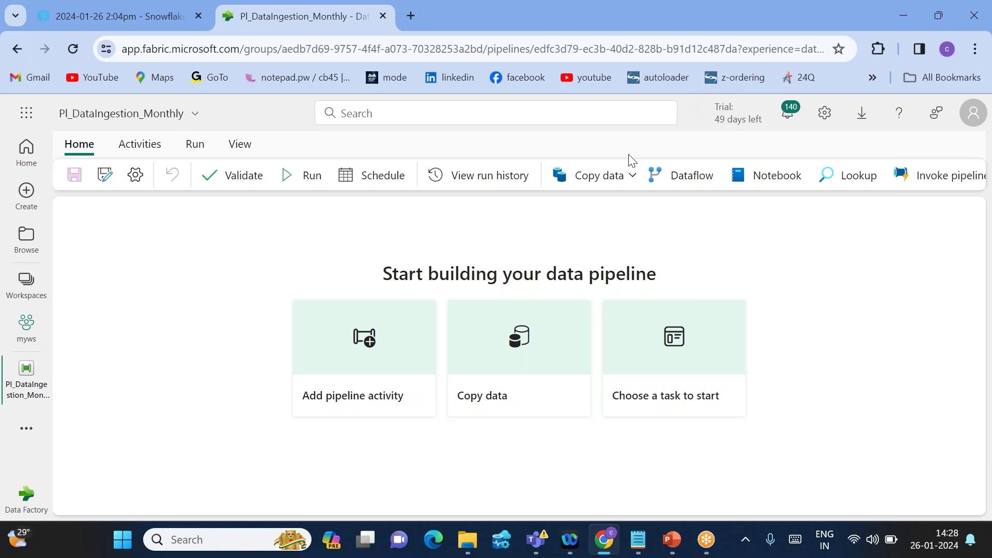
Add a Copy data activity to the canvas centre and enlarge its properties pane
click(584, 177)
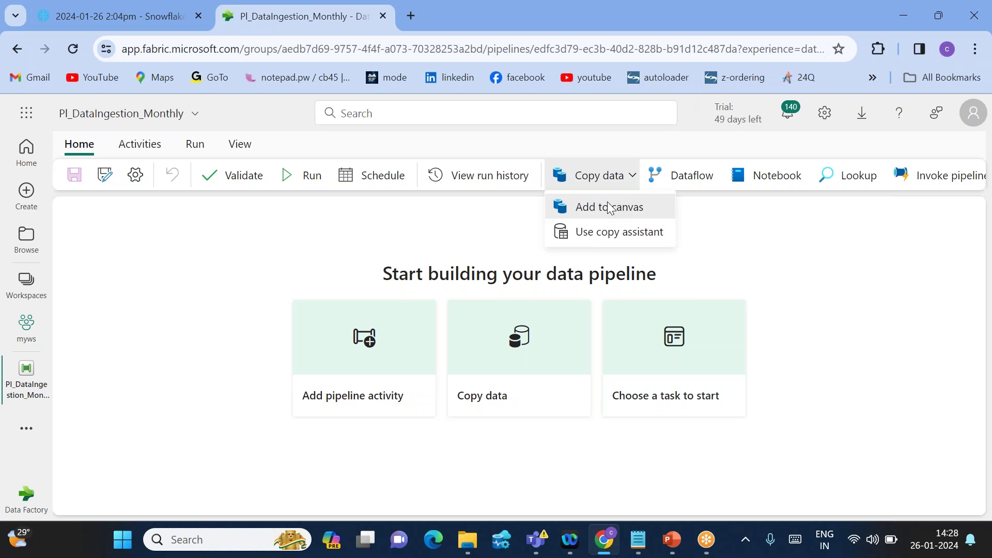
click(608, 207)
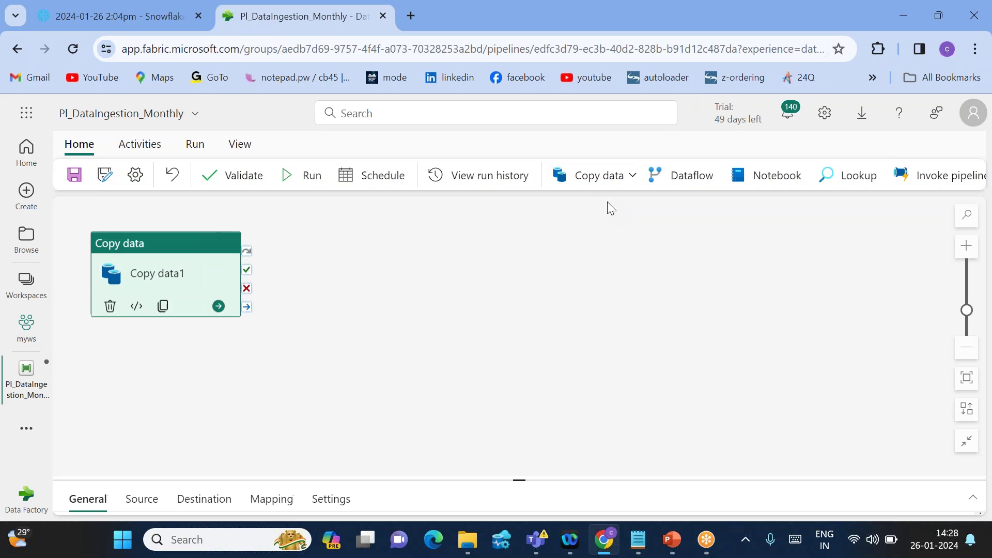
drag(184, 269, 432, 257)
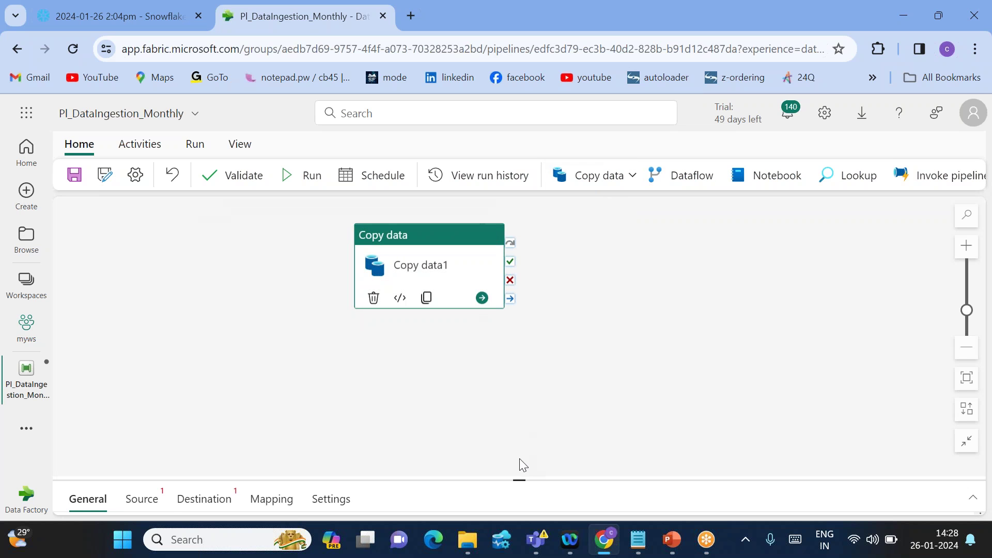
drag(520, 479, 519, 327)
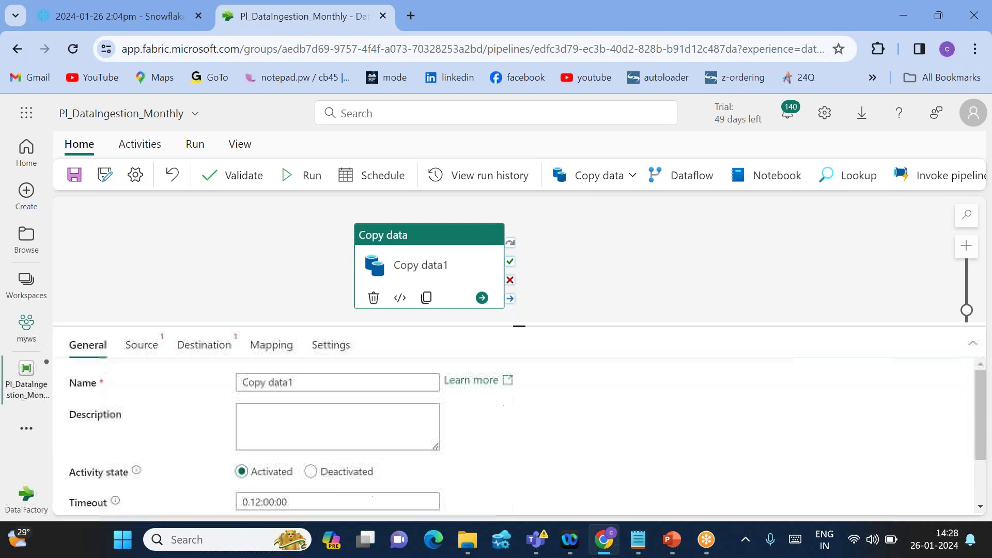
Start a new external Snowflake source connection, then switch over to Snowflake
click(145, 346)
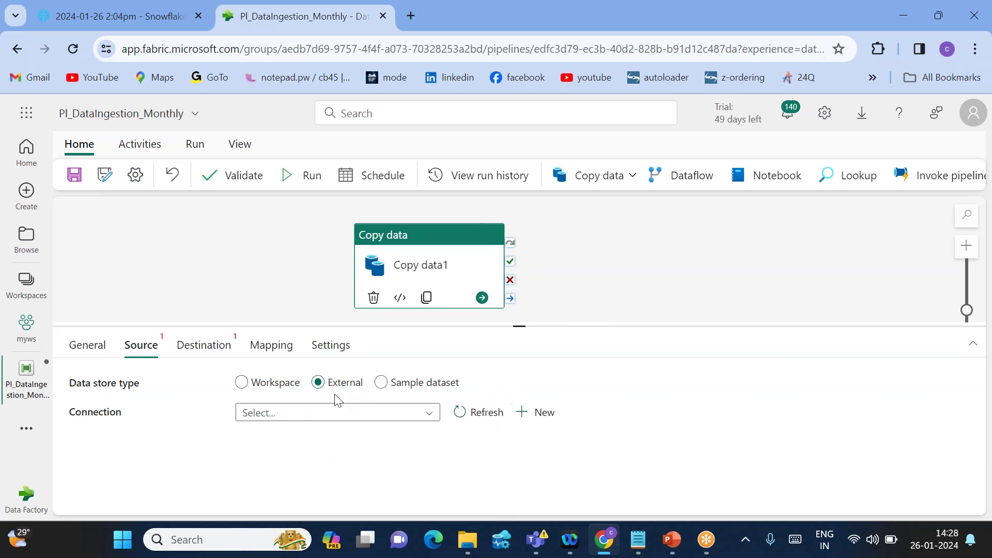
click(531, 415)
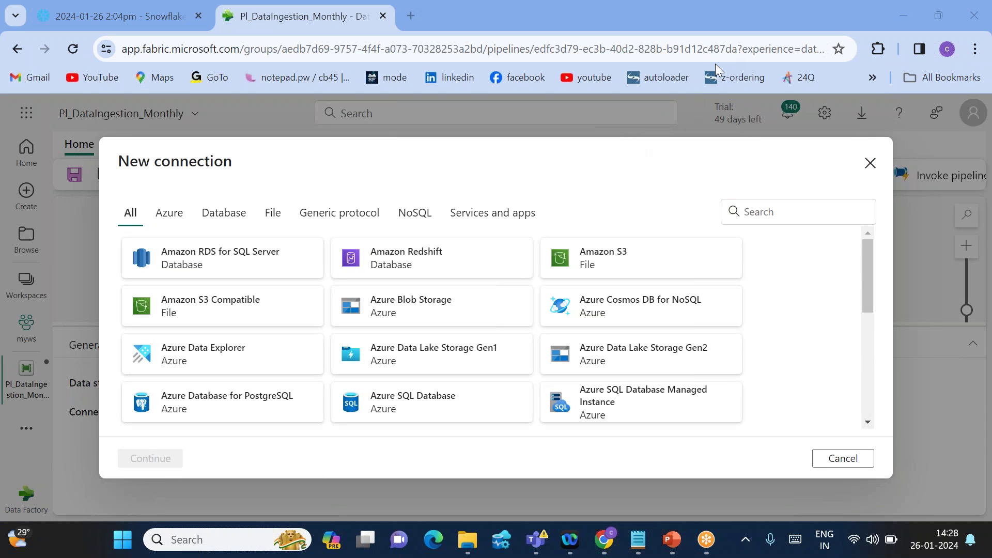
text(snow)
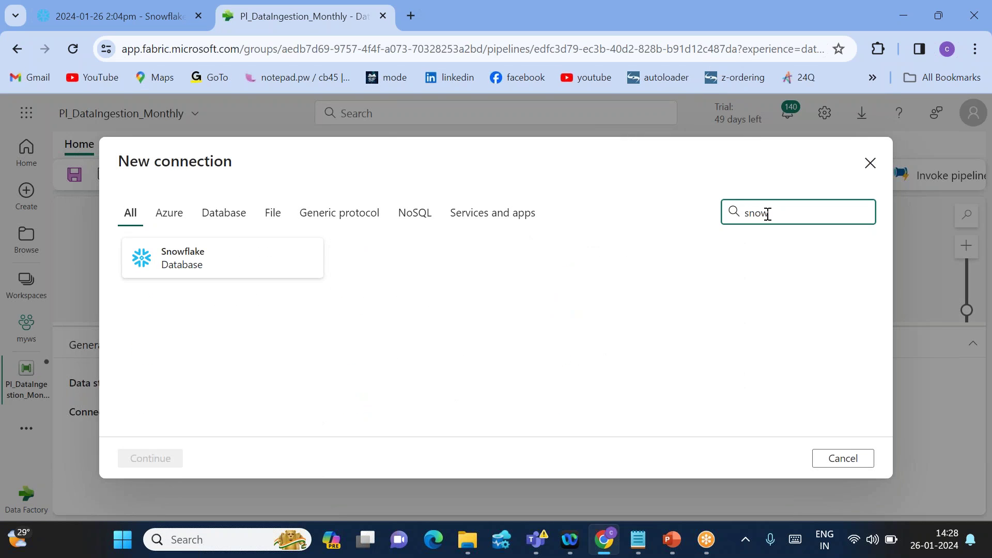
click(198, 264)
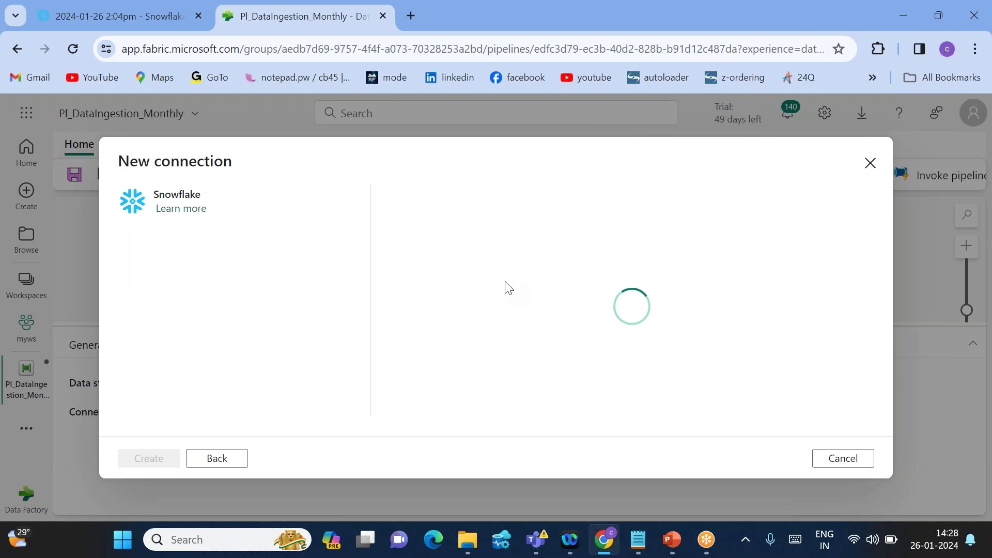
click(412, 238)
click(130, 21)
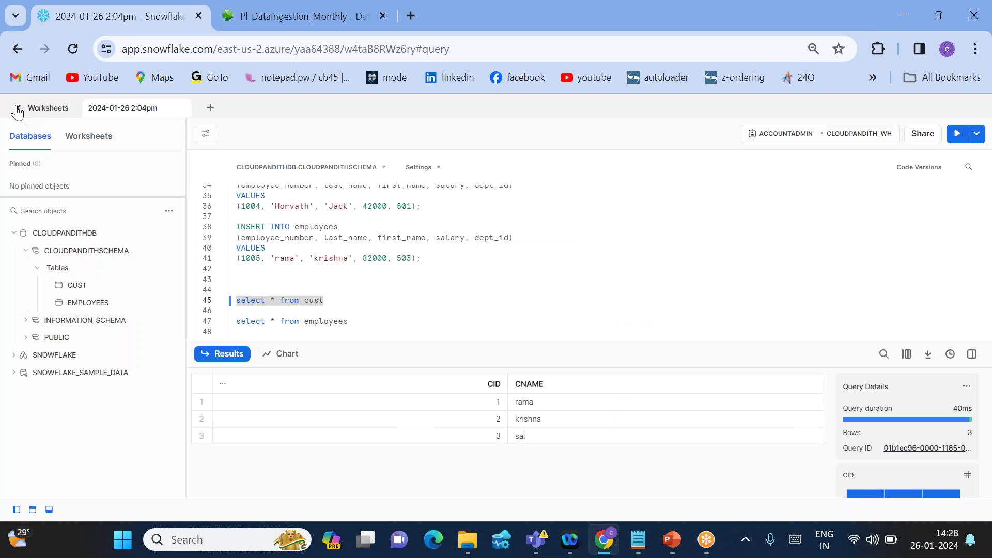
Copy the account's locator URL from Snowflake's Admin > Accounts page and return to Fabric
click(25, 108)
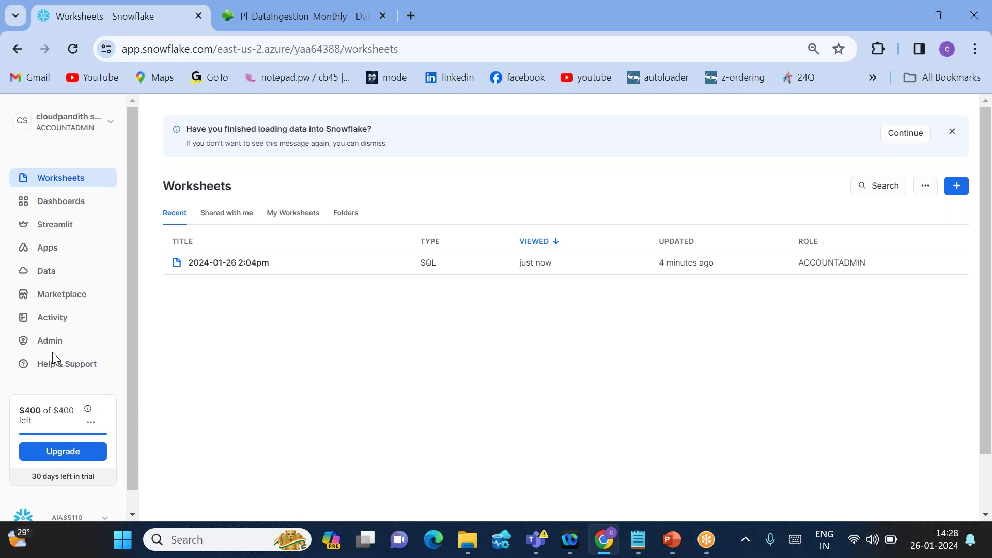
click(45, 340)
scroll(103, 355, down, 3)
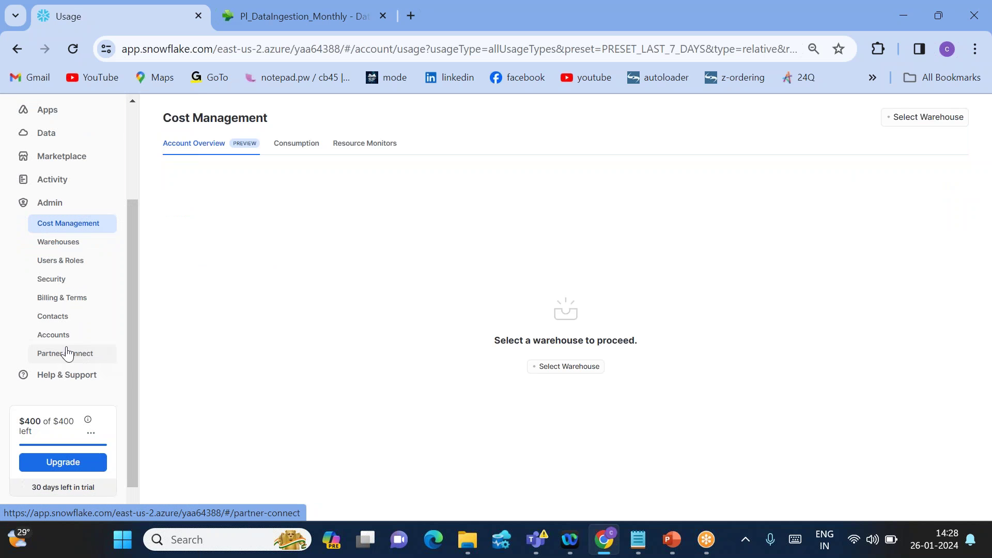
click(56, 335)
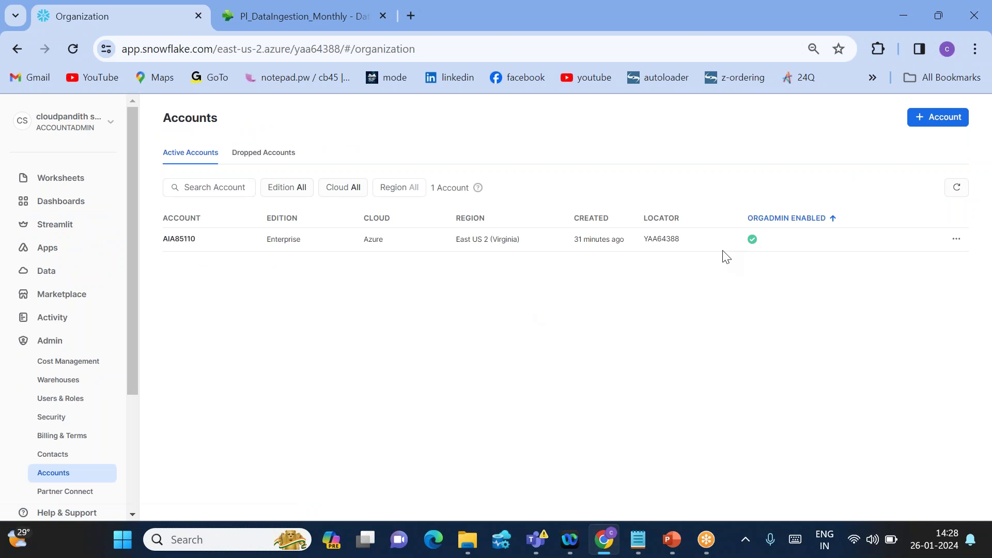
click(689, 239)
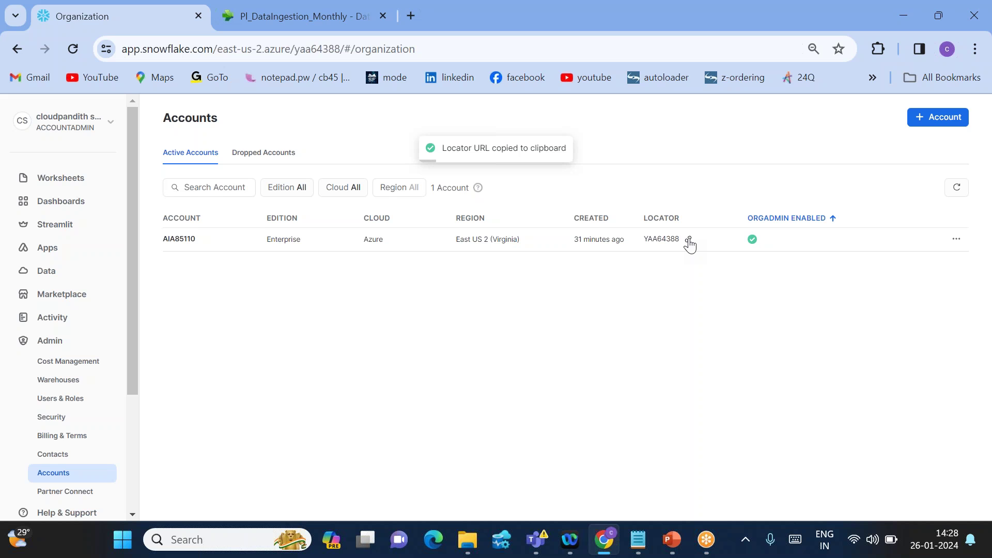
click(262, 17)
key(ctrl+v)
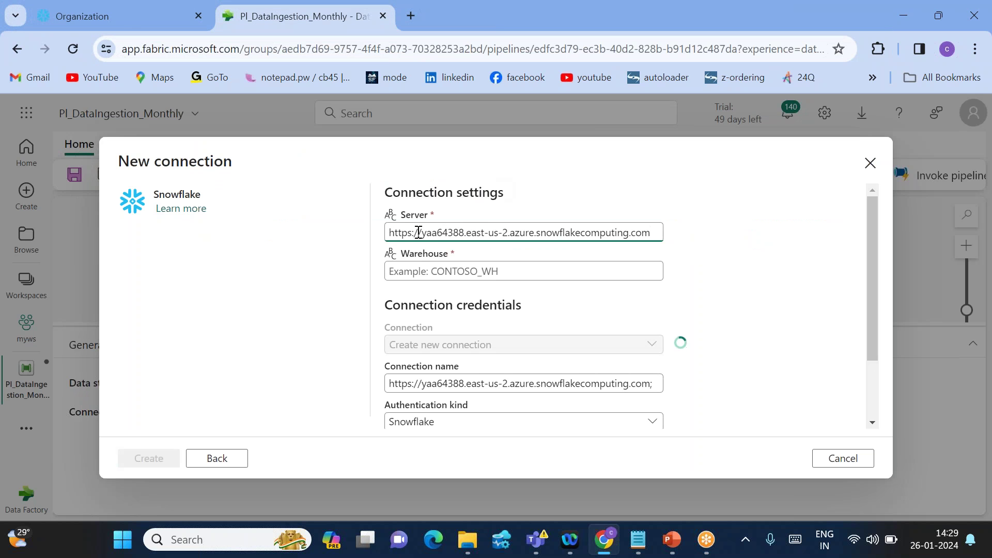
drag(423, 232, 372, 237)
key(BackSpace)
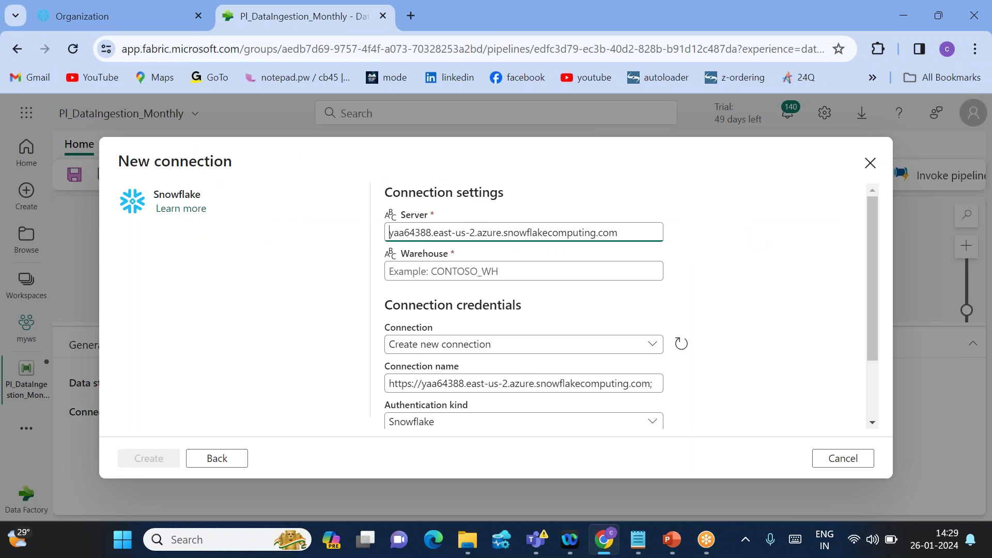
click(425, 272)
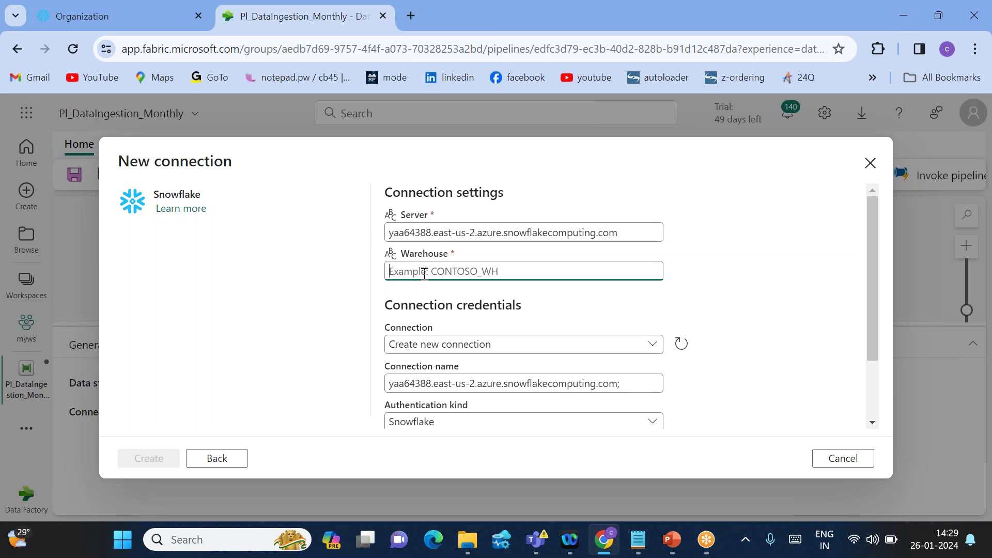
text(CLOUDPANDITH_WH)
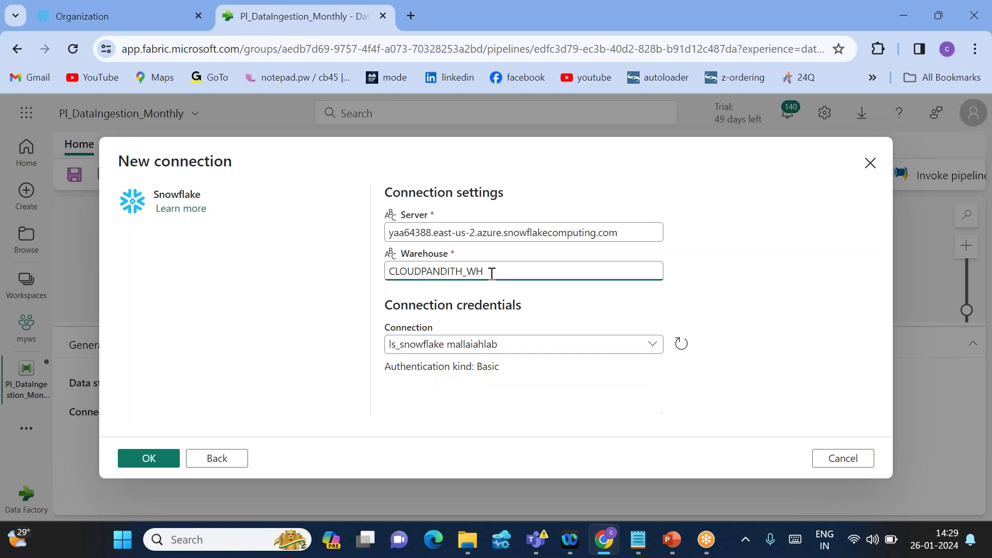
Create a new connection named ls_snowflake_tutorial with the Snowflake username and password
click(661, 347)
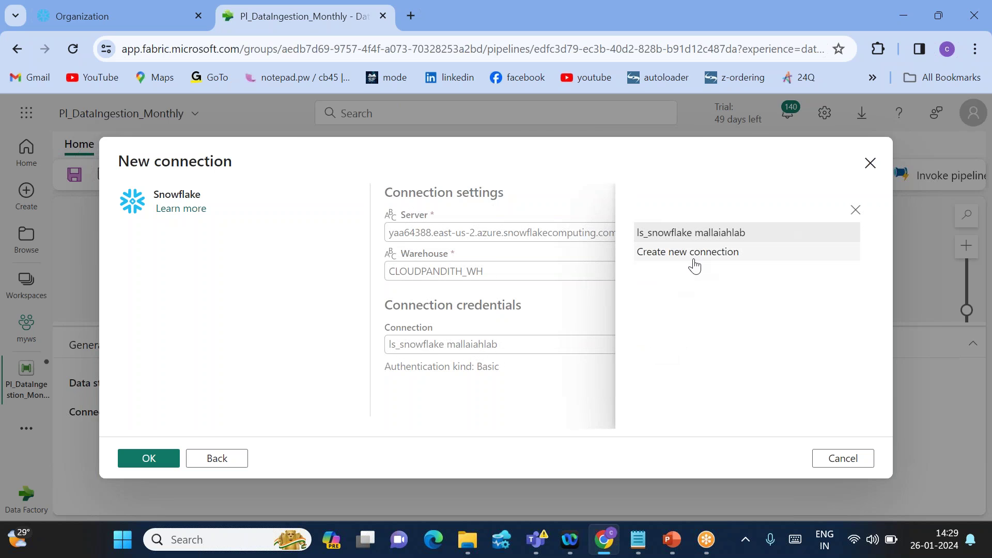
click(694, 253)
scroll(649, 284, down, 3)
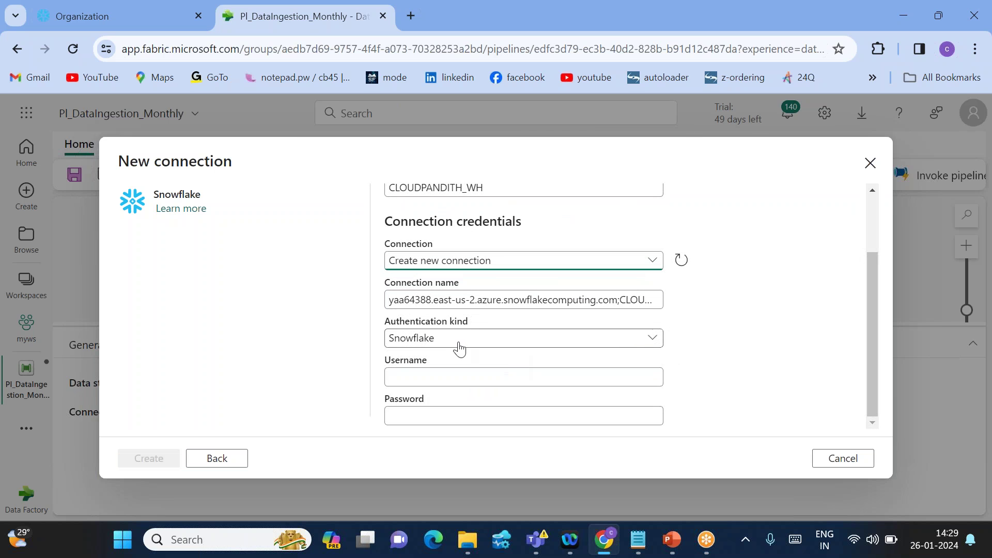
click(421, 303)
double_click(423, 301)
key(ctrl+a)
text(ls)
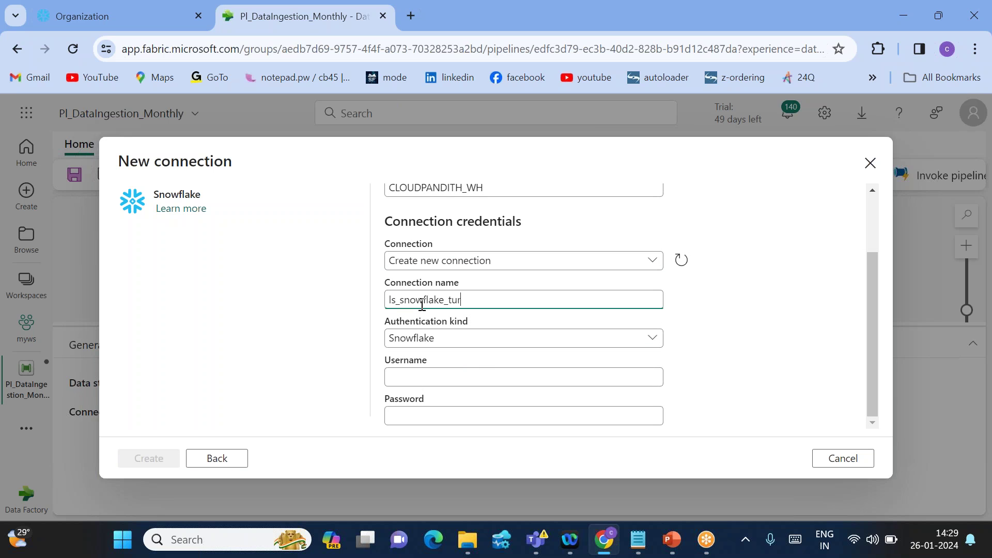
text(_snowflake_tutorial)
click(412, 378)
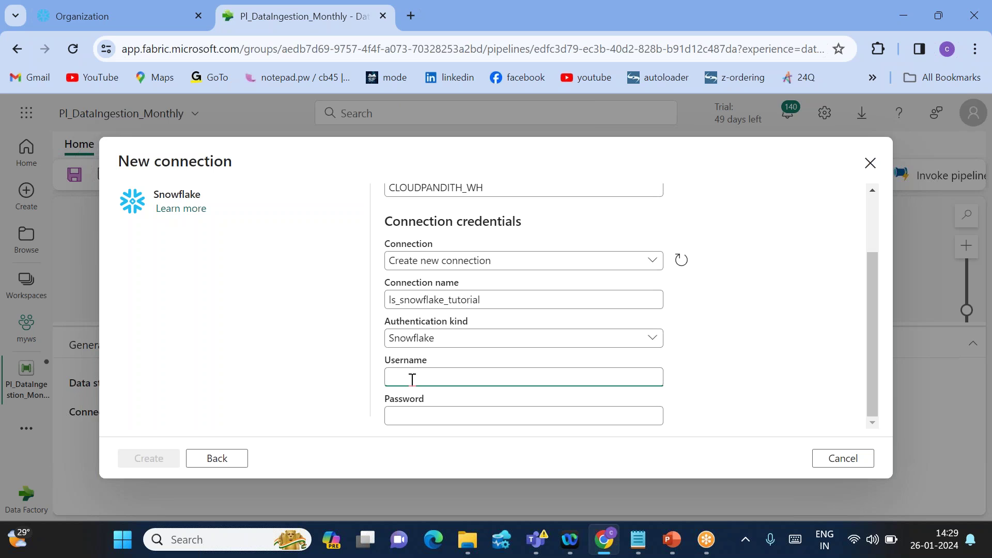
text(cloudpandithsnowflake)
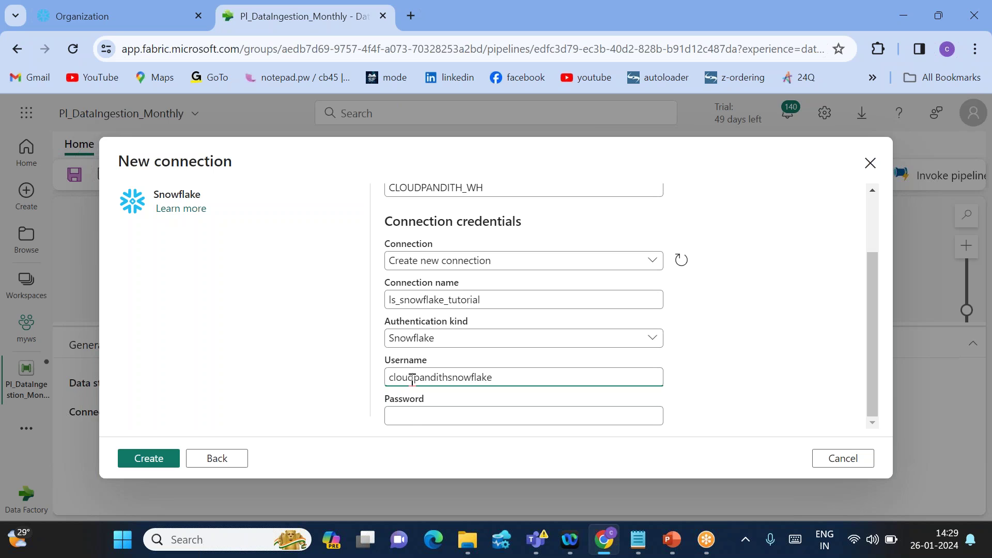
click(408, 420)
text(******)
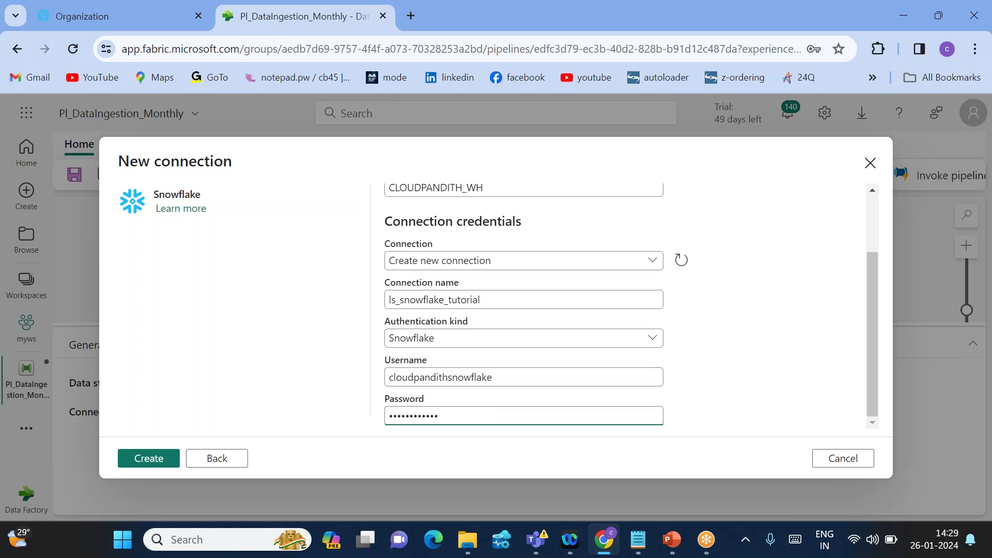
click(146, 458)
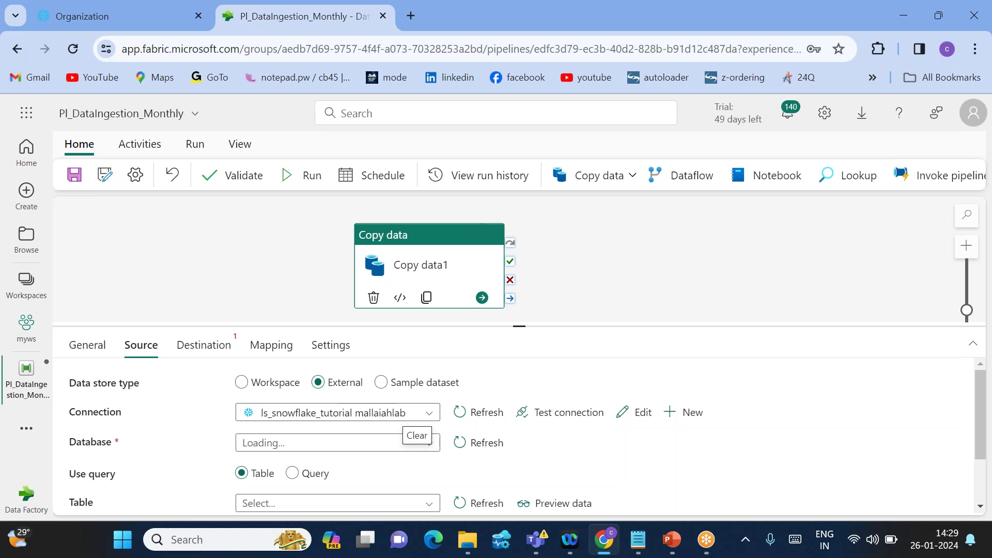
Test the new connection and choose CLOUDPANDITHDB as the source database
click(545, 419)
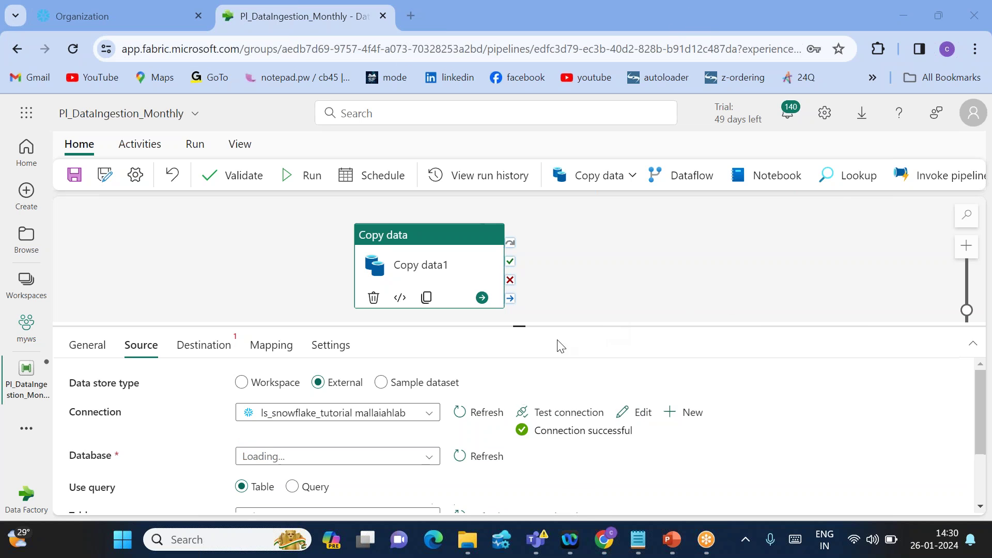
click(429, 462)
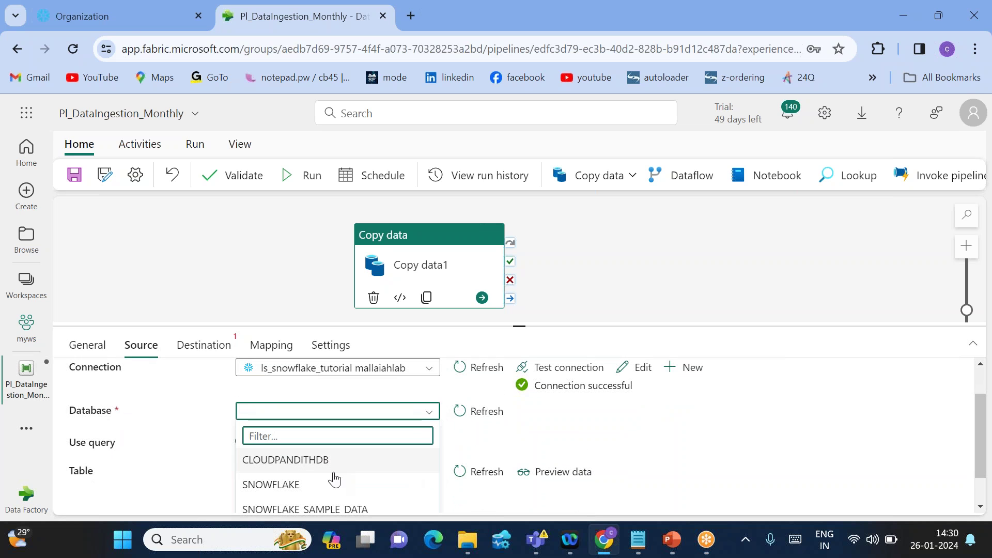
click(312, 461)
scroll(312, 467, down, 1)
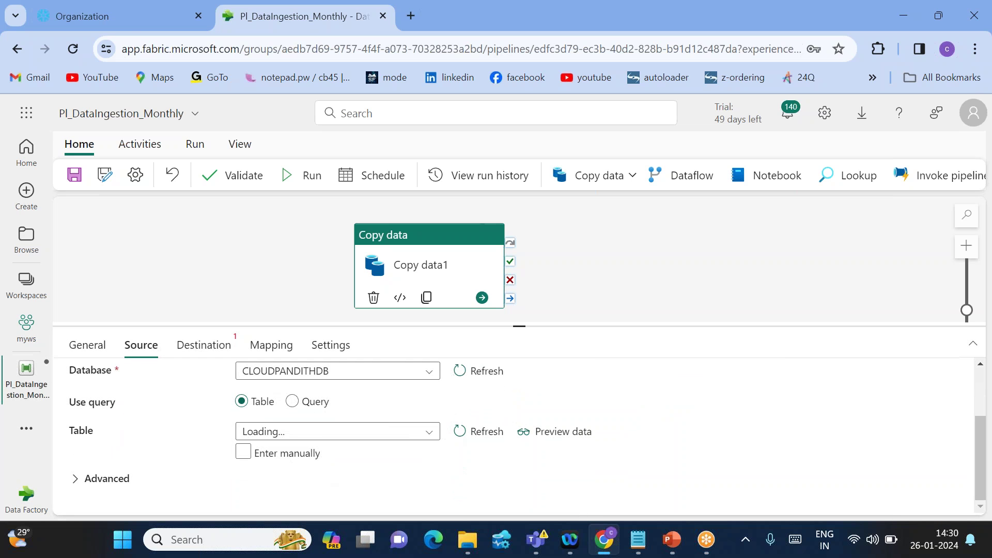
scroll(348, 381, up, 1)
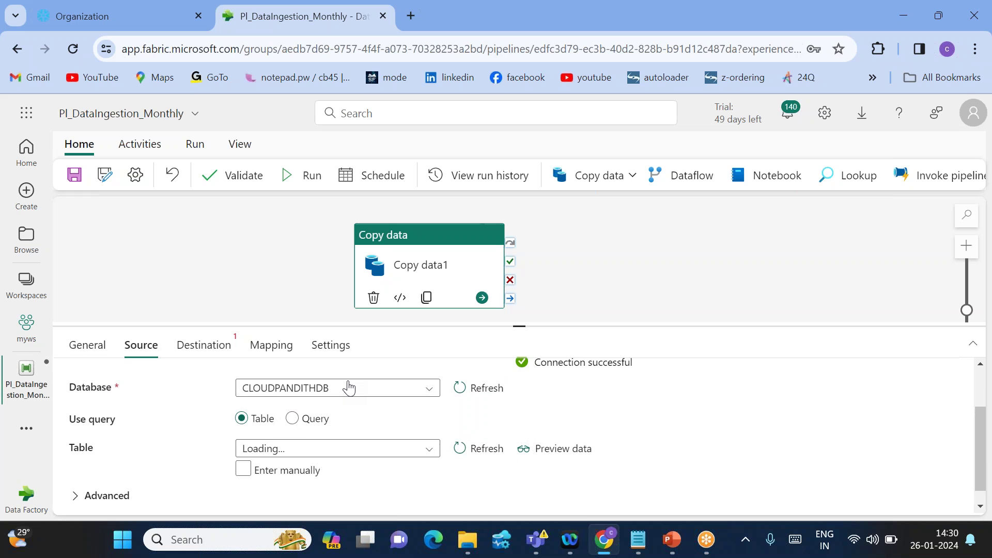
scroll(408, 412, down, 1)
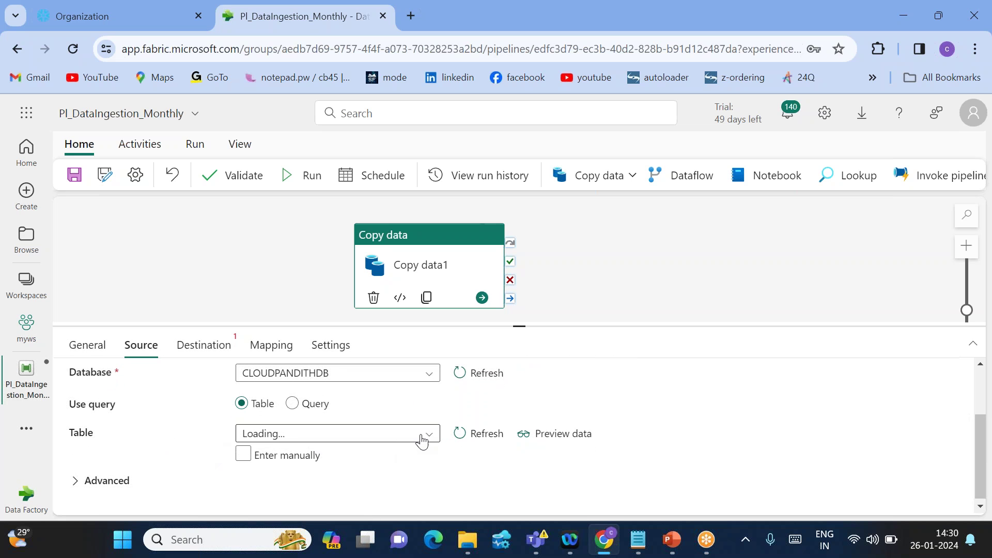
Pick CLOUDPANDITHSCHEMA.EMPLOYEES as the source table once the table list has loaded
click(429, 437)
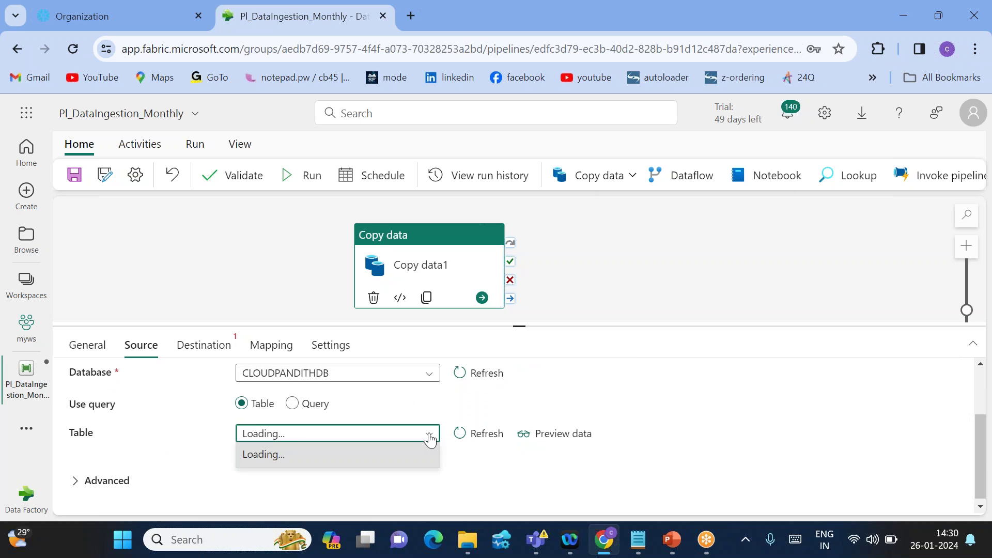
click(468, 415)
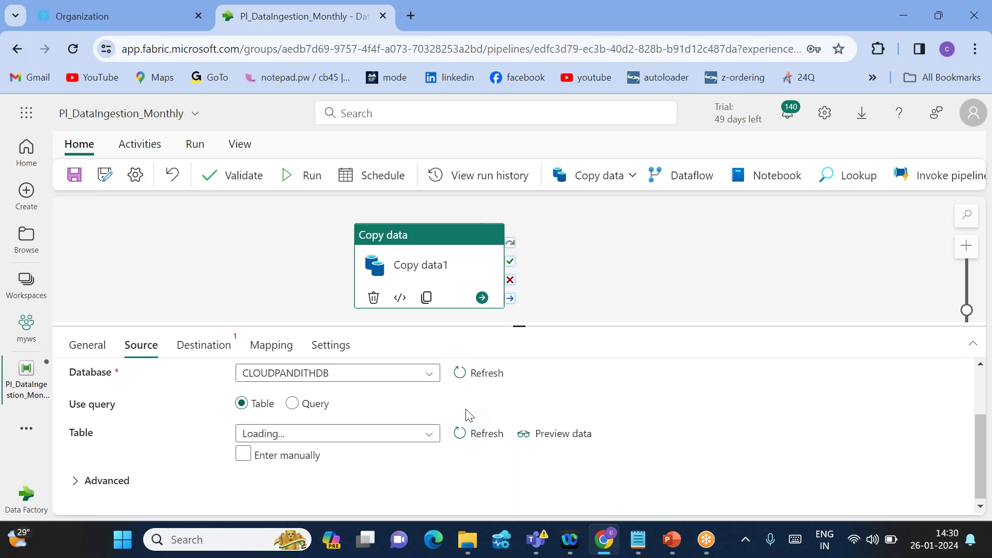
click(425, 441)
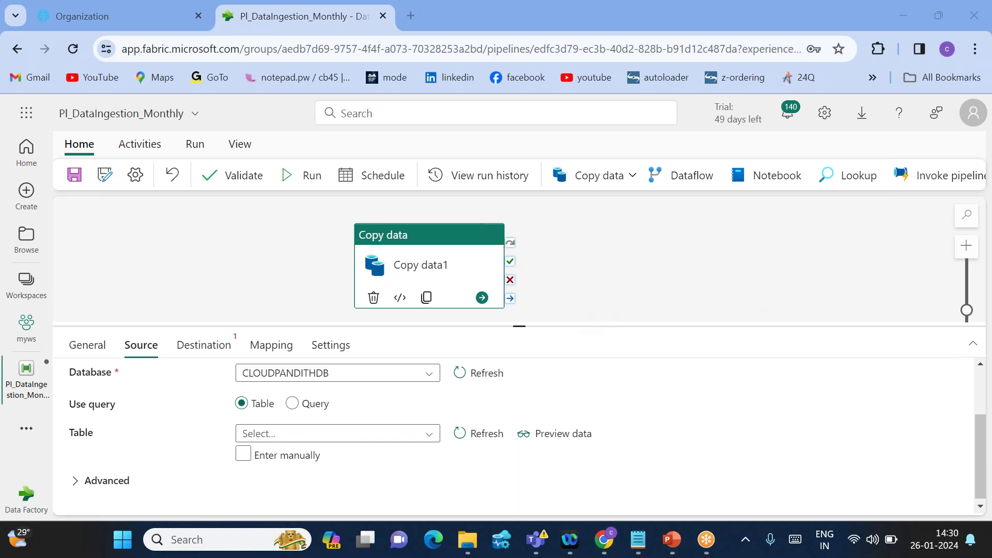
click(430, 437)
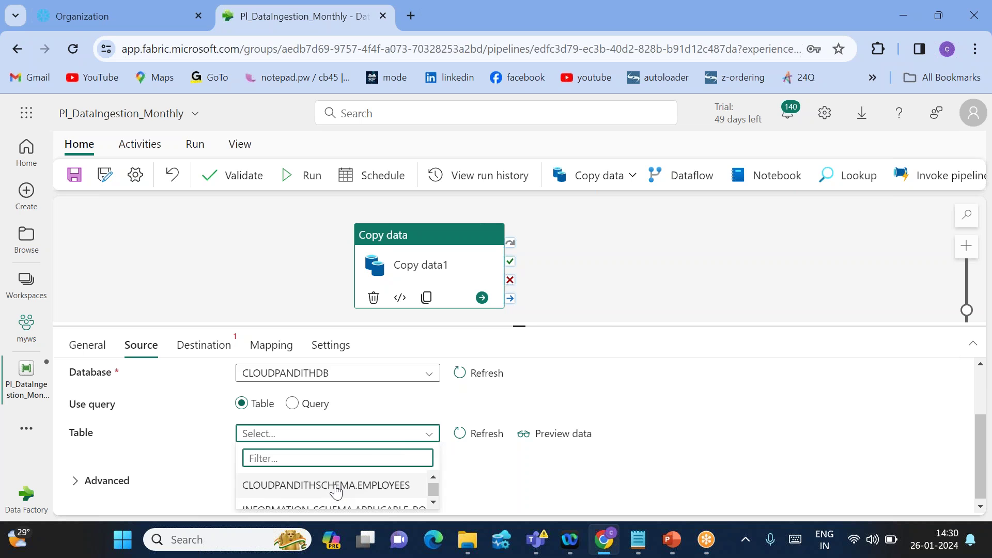
click(303, 491)
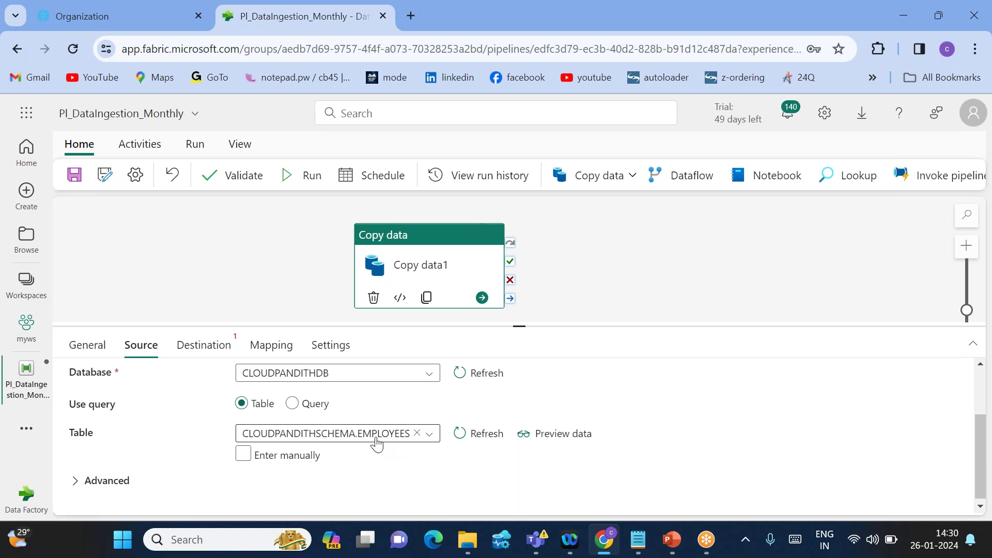
scroll(377, 451, up, 1)
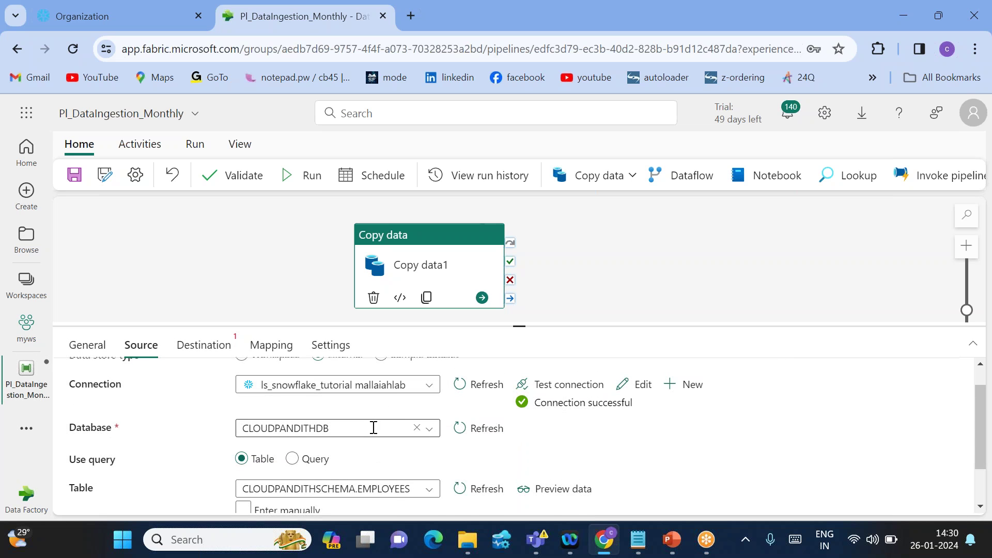
scroll(373, 428, up, 1)
click(201, 349)
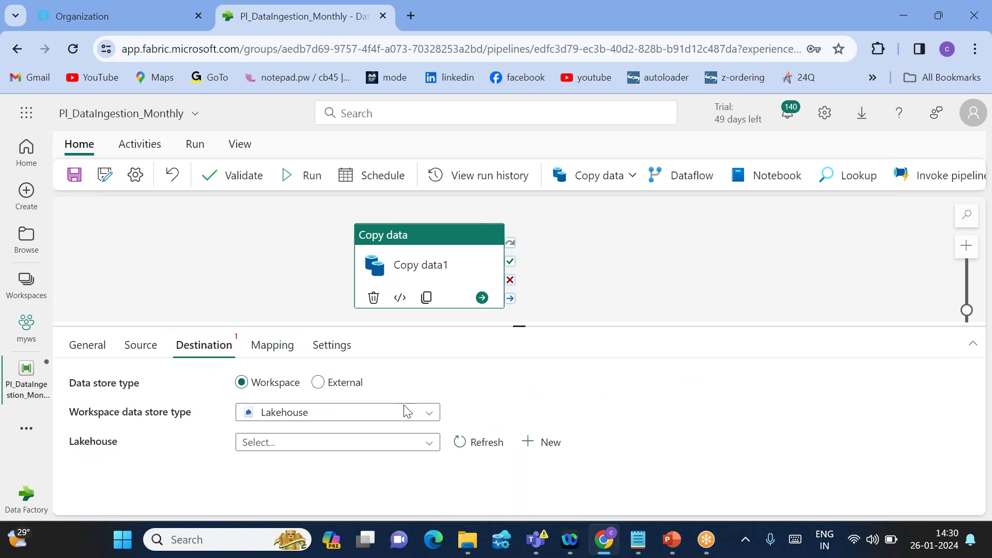
Set the destination lakehouse to cloudpandithlh001 with Files as the root folder
click(266, 444)
click(308, 465)
scroll(437, 465, down, 1)
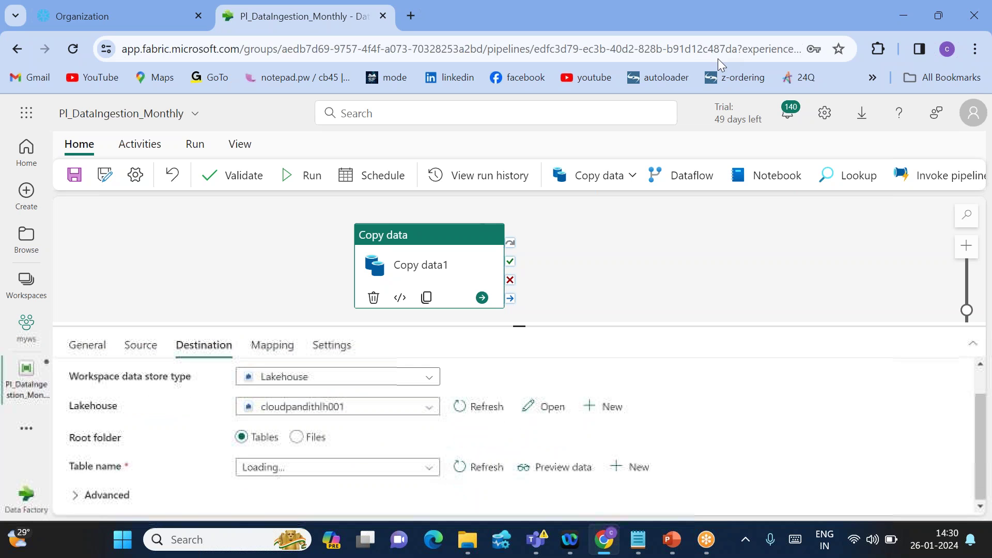
click(295, 439)
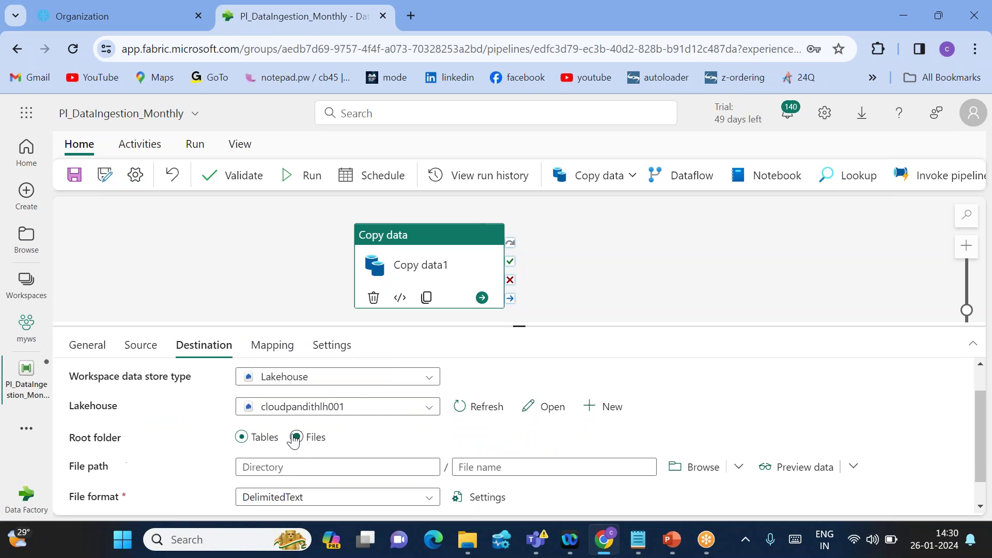
Browse to global/india/landing/emp and use it as the output file path
click(703, 467)
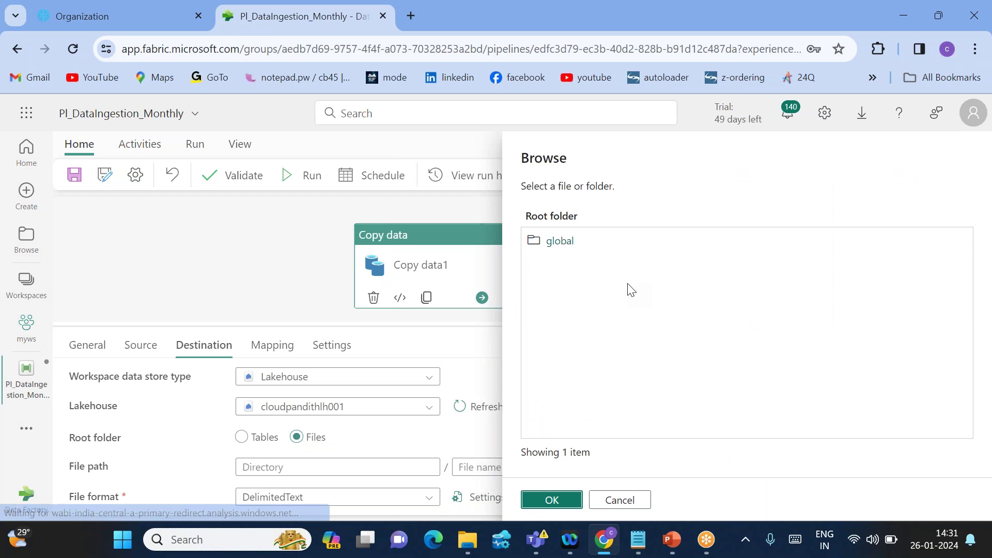
double_click(556, 242)
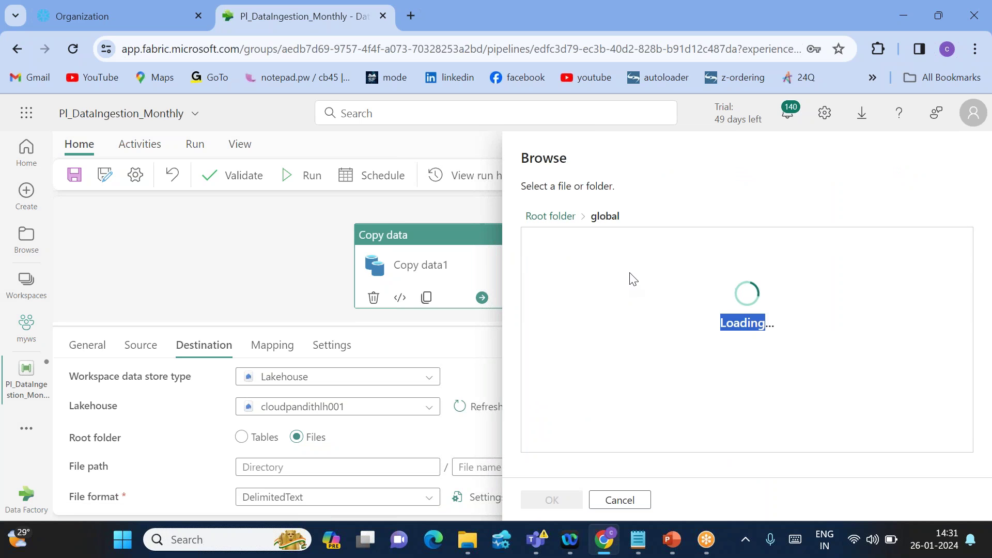
double_click(566, 246)
double_click(561, 244)
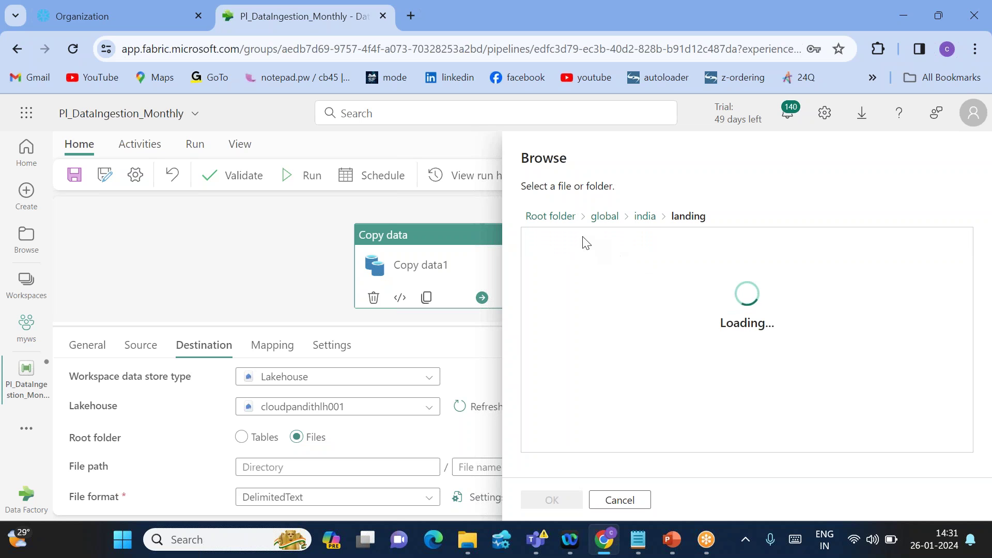
double_click(556, 247)
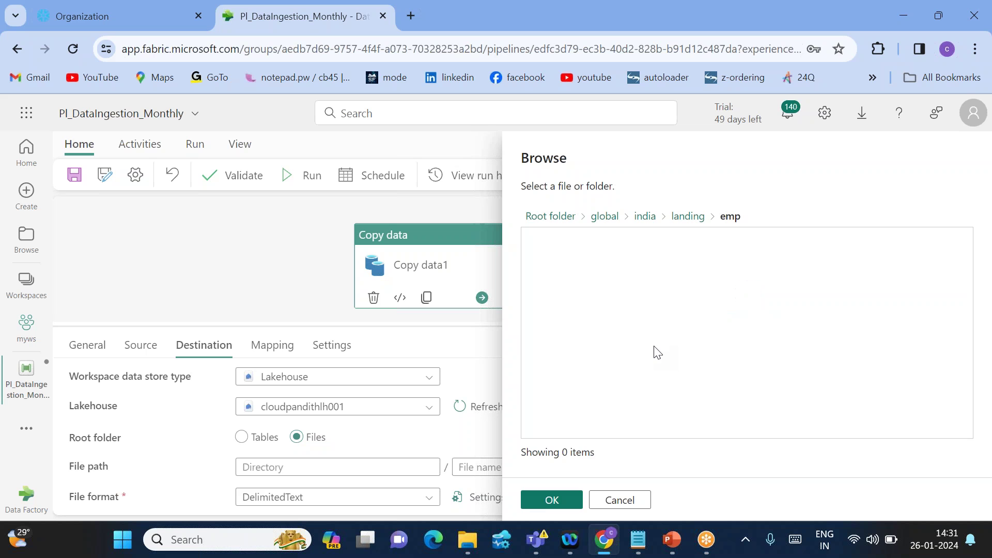
click(556, 499)
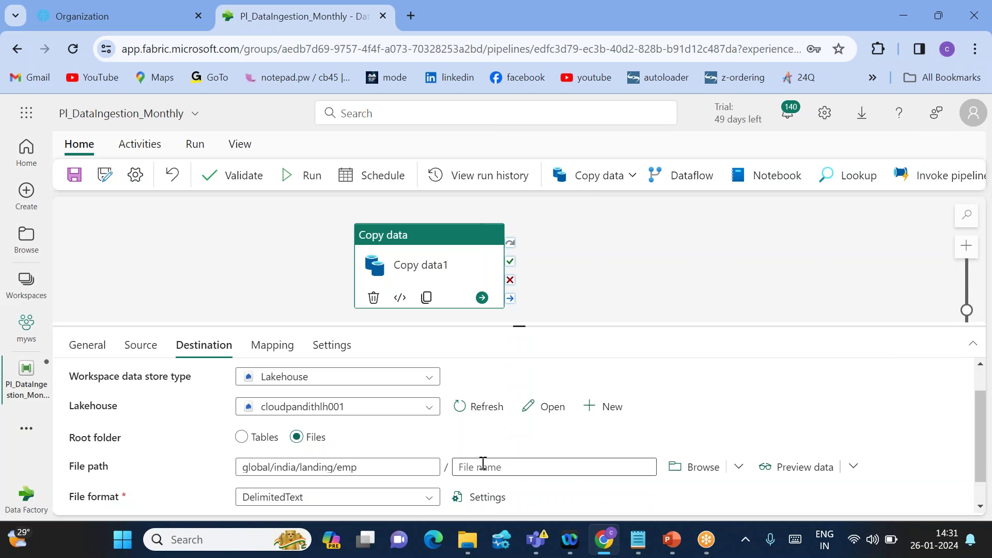
triple_click(375, 466)
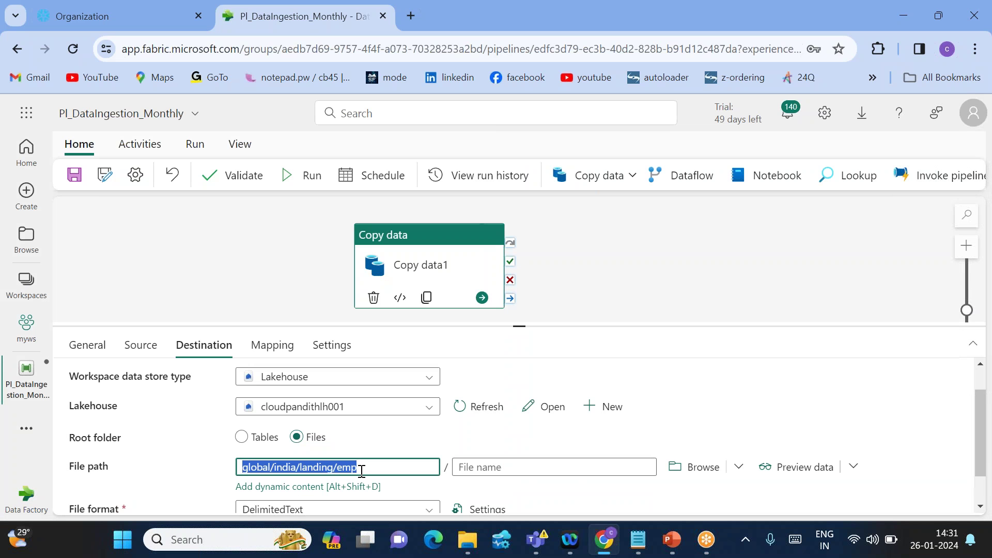
click(483, 463)
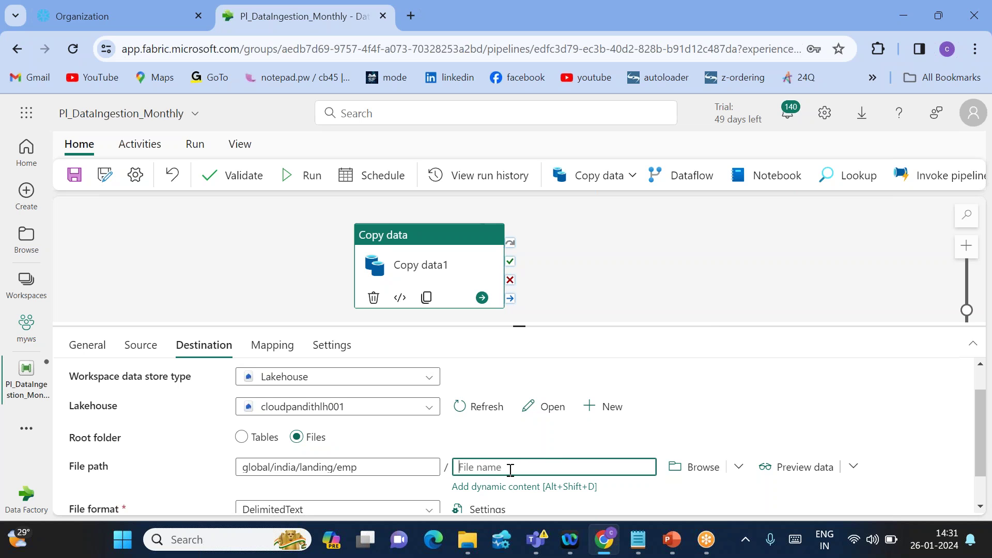
Save and run the Pl_DataIngestion_Monthly pipeline
click(304, 172)
click(507, 372)
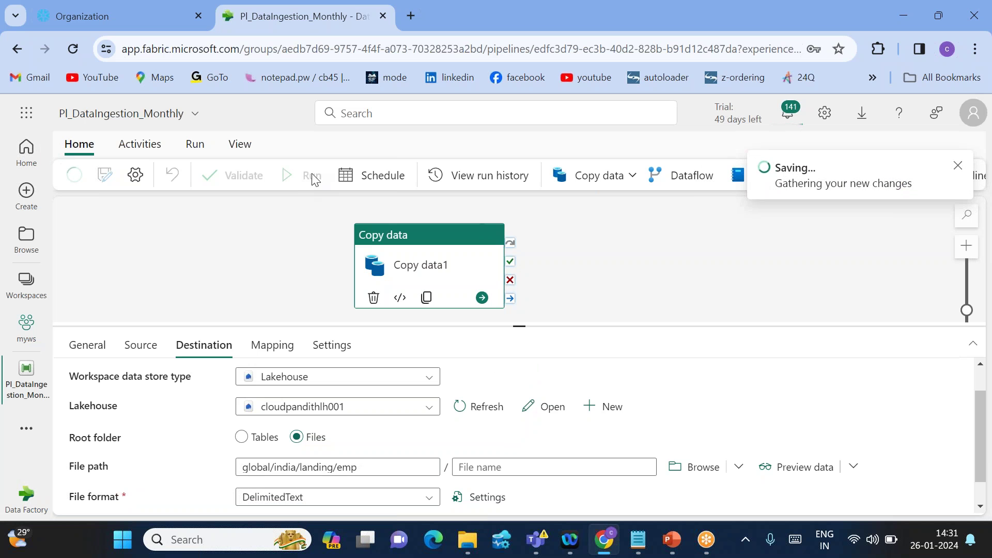
click(624, 262)
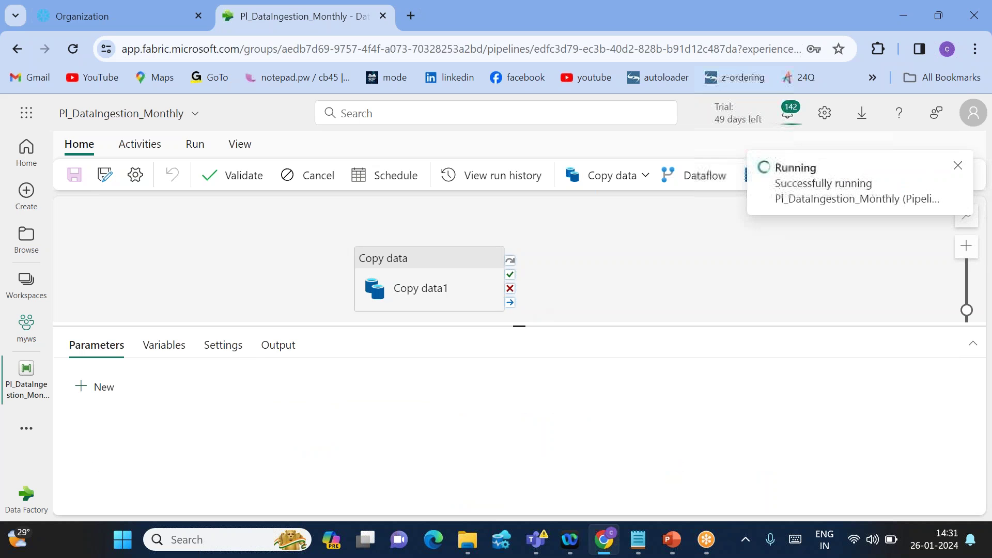
click(435, 284)
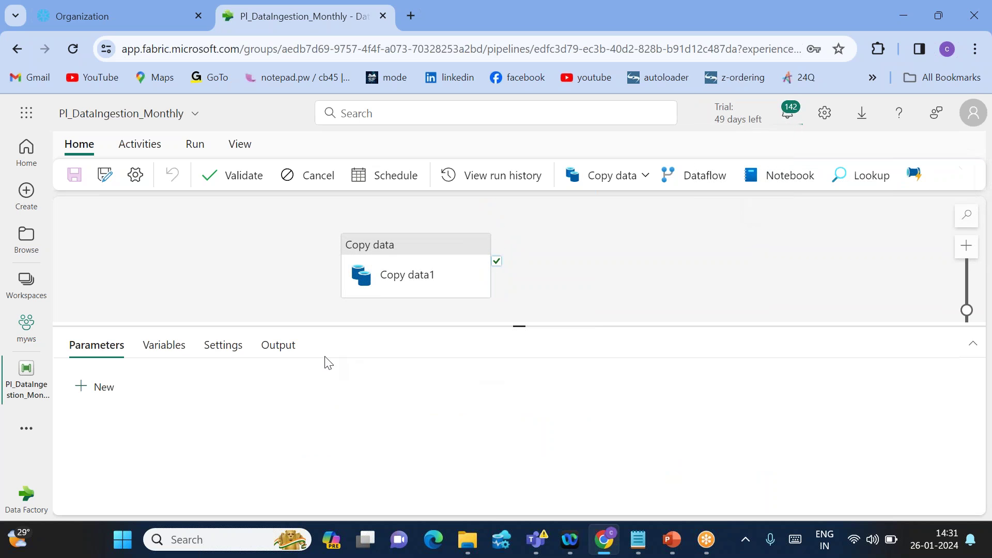
Monitor the run in the Output tab, refreshing and checking Copy data1 details while in progress
click(291, 346)
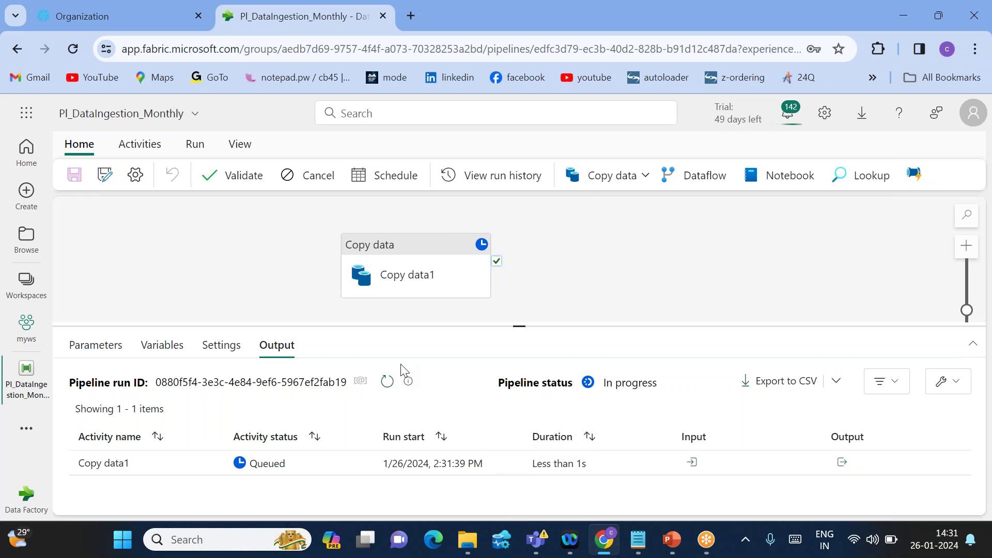
click(388, 381)
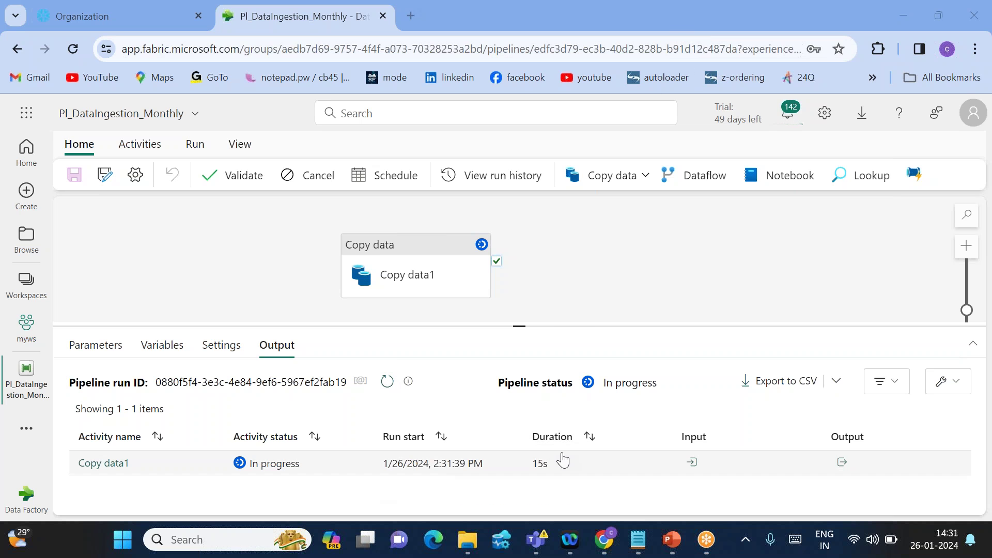
drag(532, 465, 548, 469)
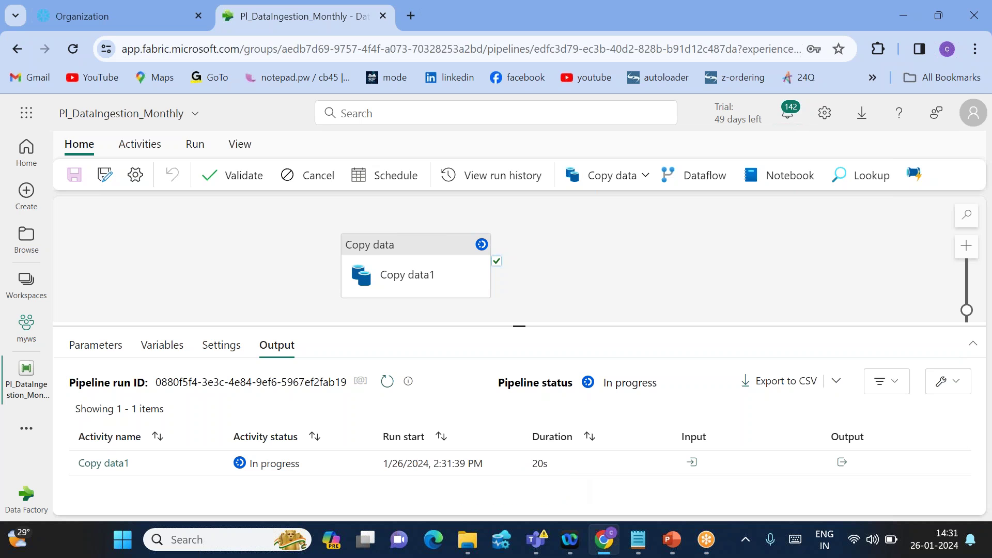
click(388, 383)
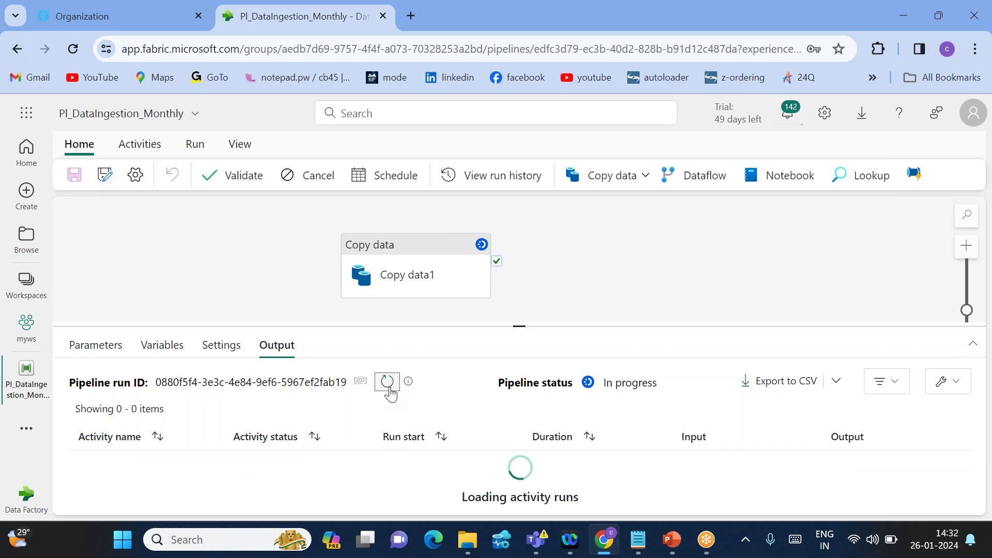
click(388, 389)
click(389, 389)
click(388, 382)
click(90, 465)
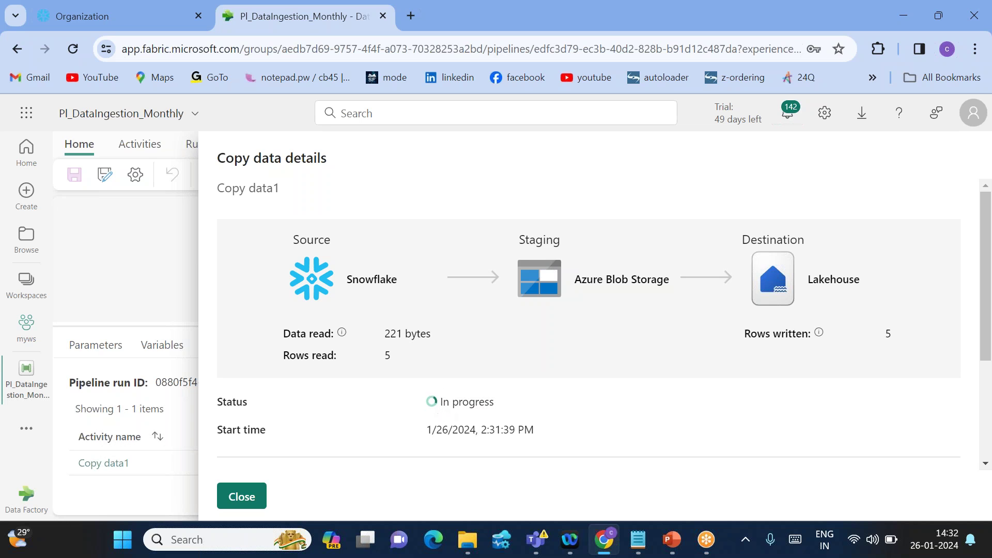
drag(434, 406, 489, 403)
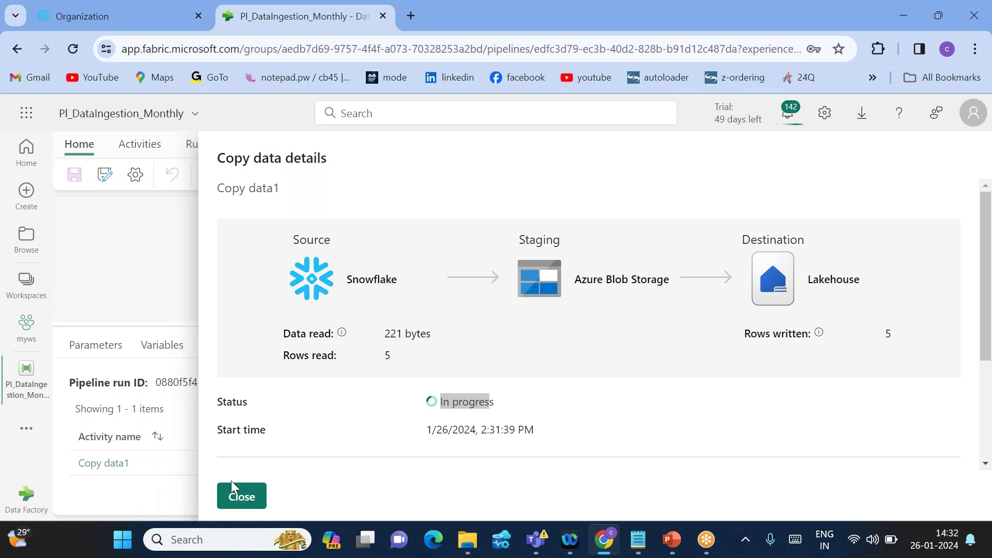
click(251, 495)
Confirm Copy data1 succeeded in 45s with 5 rows read
click(393, 388)
drag(516, 326, 503, 284)
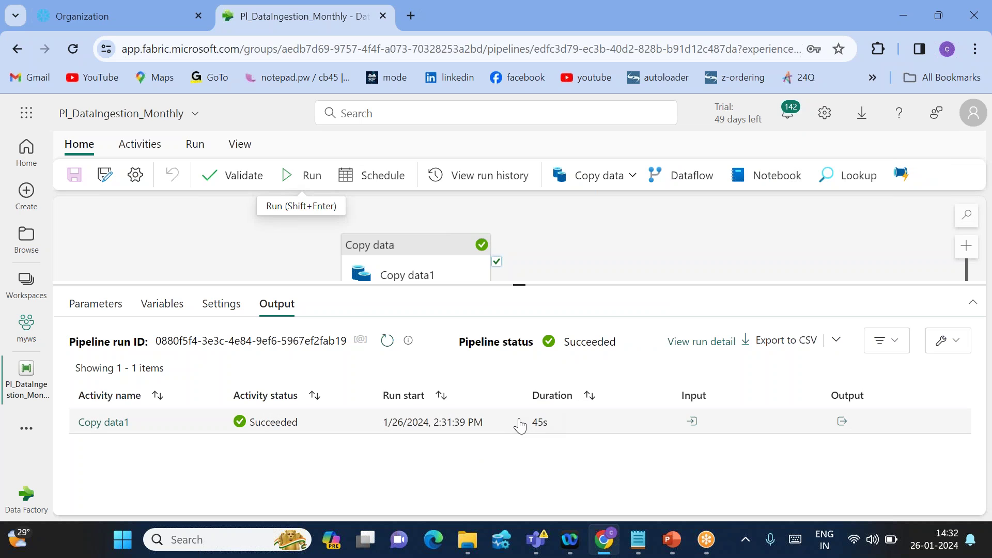
drag(527, 423, 580, 437)
click(564, 462)
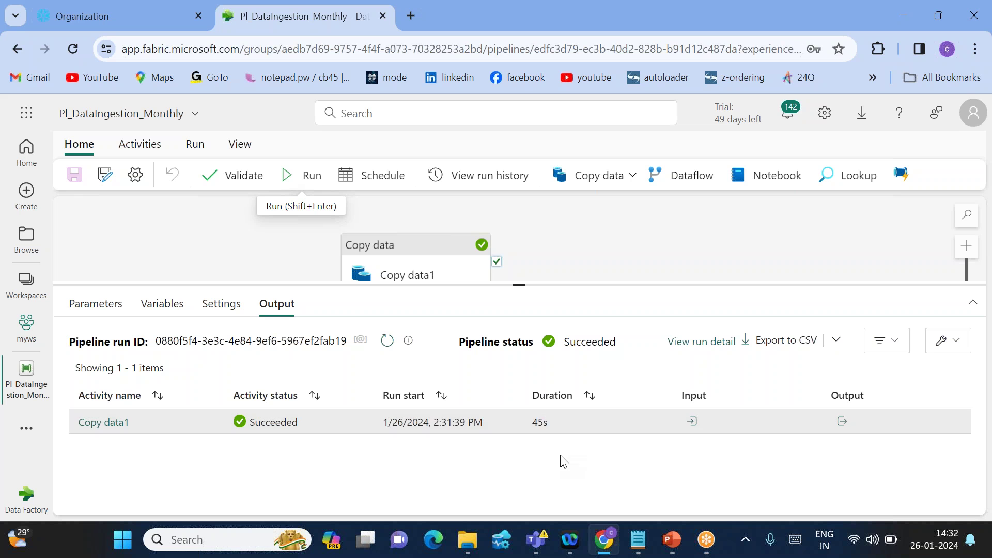
click(96, 427)
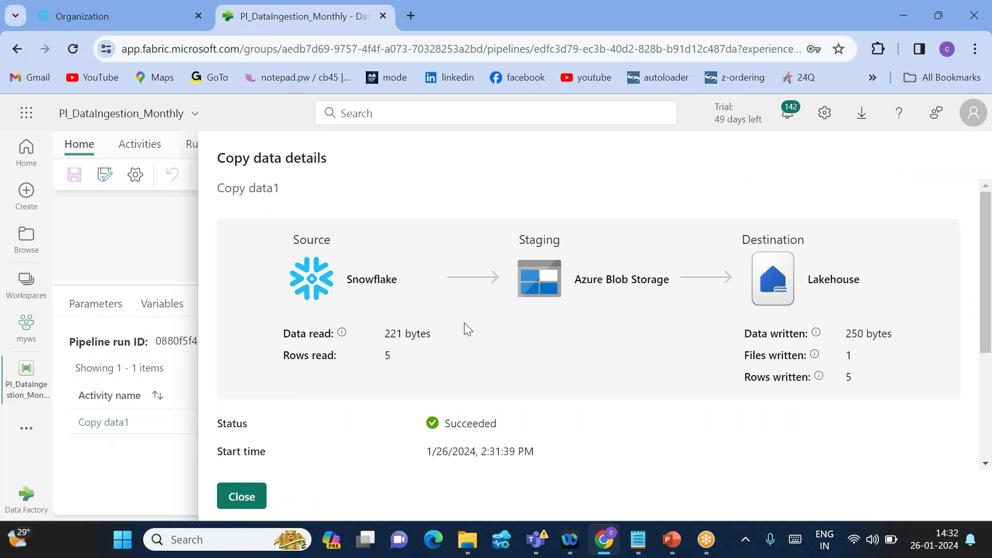
drag(365, 360, 409, 347)
click(248, 498)
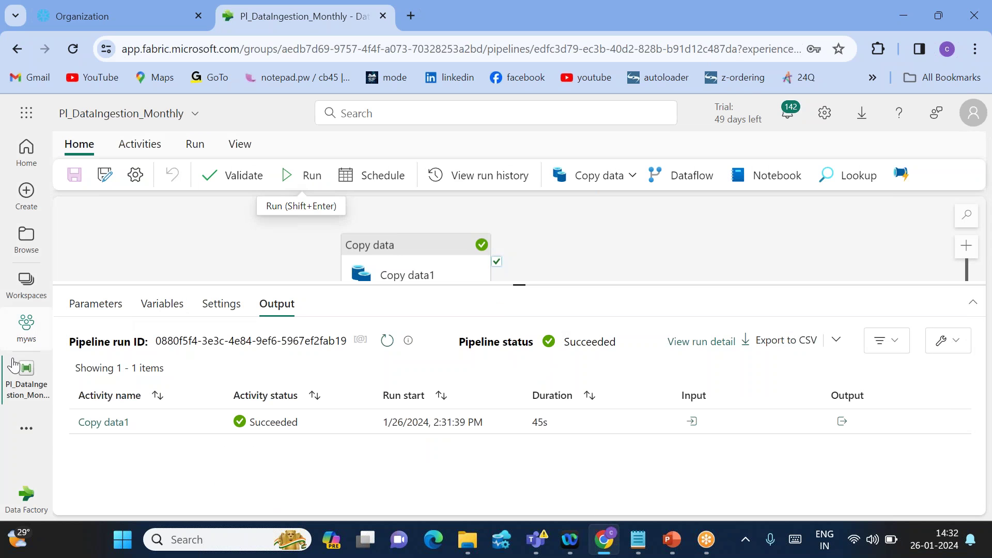
Open lakehouse cloudpandithlh001 from myws and expand Files down to global/india/landing/emp
click(26, 429)
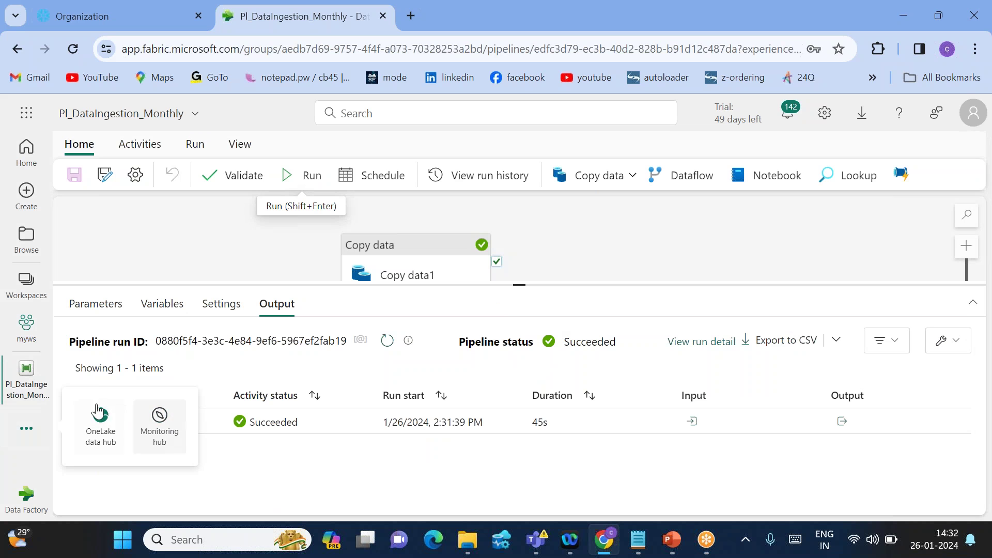
click(25, 324)
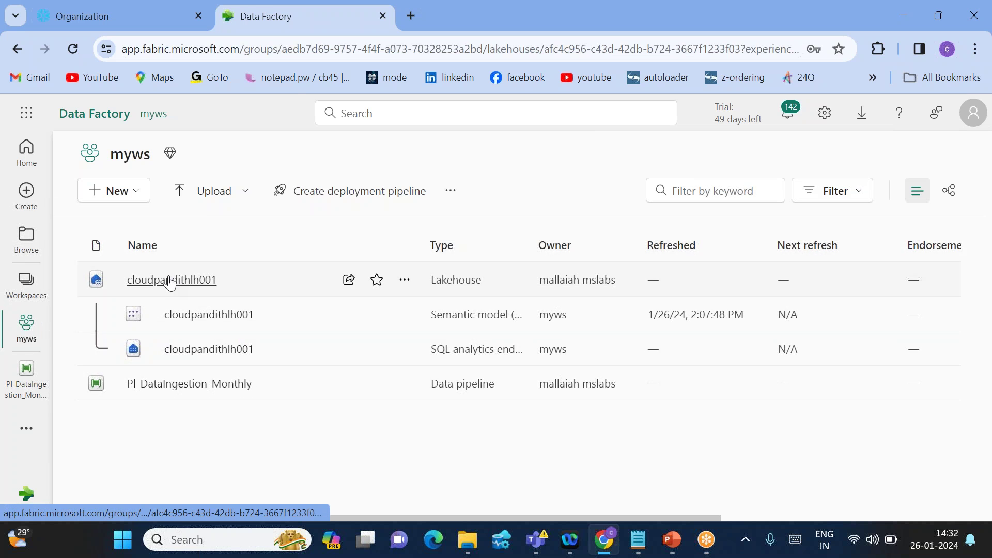
click(173, 280)
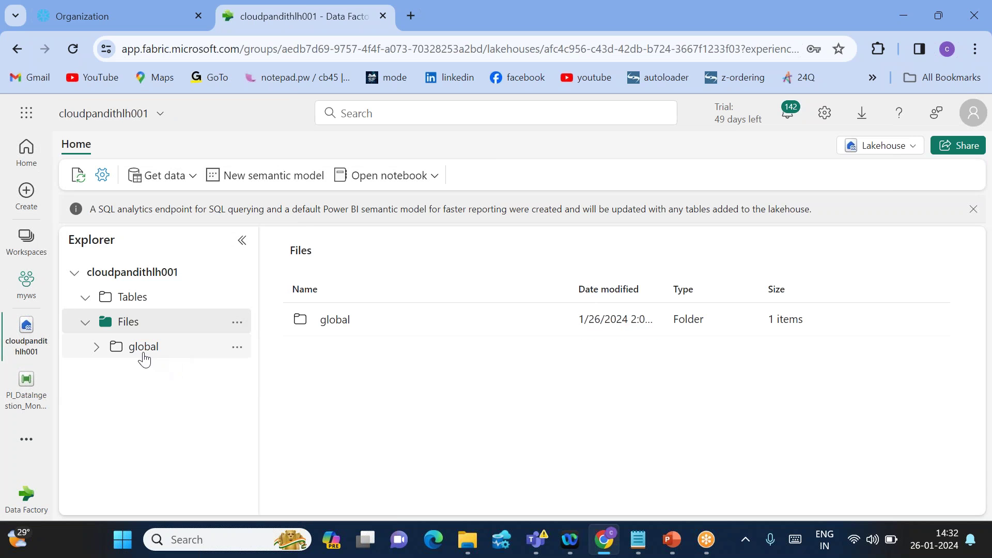
click(96, 347)
click(107, 371)
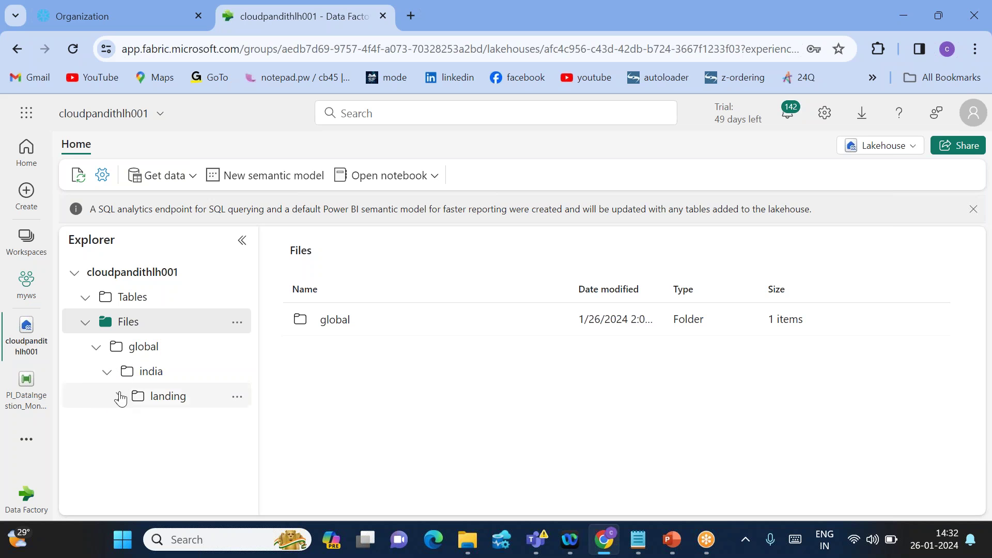
click(117, 396)
click(157, 428)
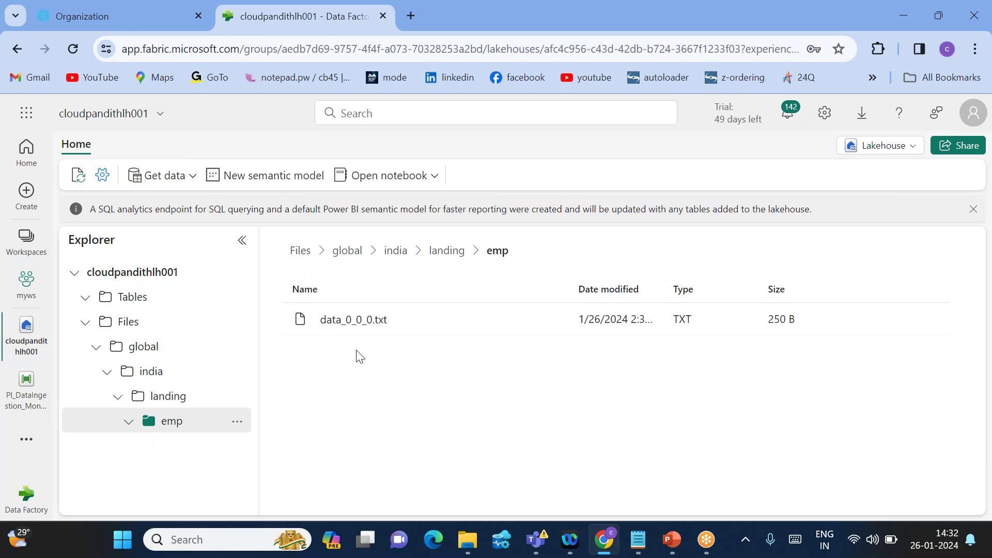
Preview data_0_0_0.txt, showing the EMPLOYEES header and rows 1001–1005
click(357, 321)
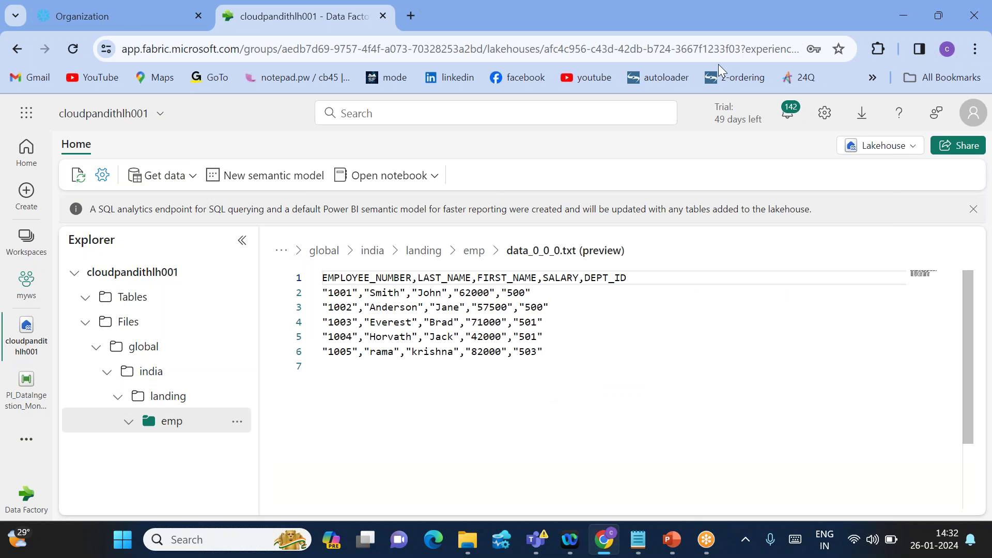
drag(608, 369, 262, 275)
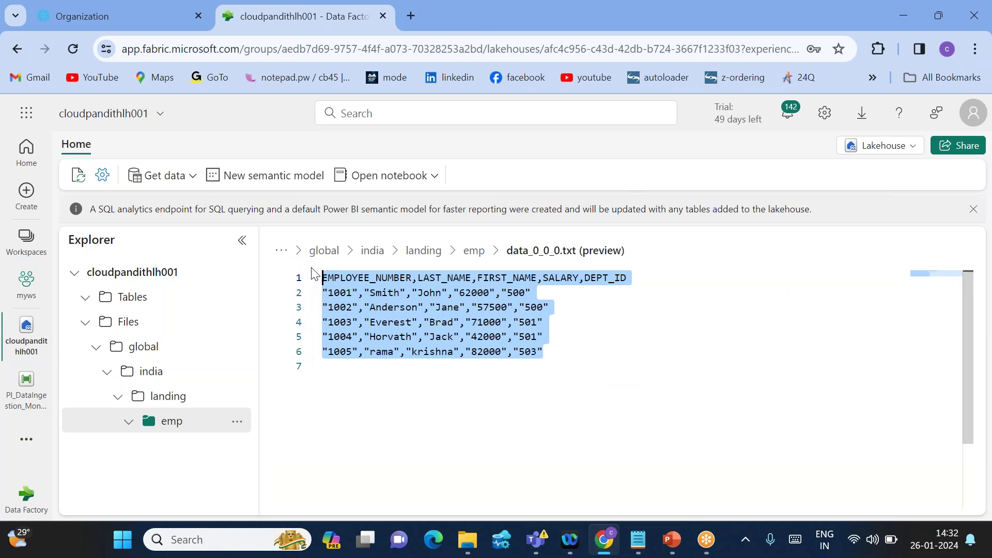
click(608, 369)
drag(563, 361, 304, 286)
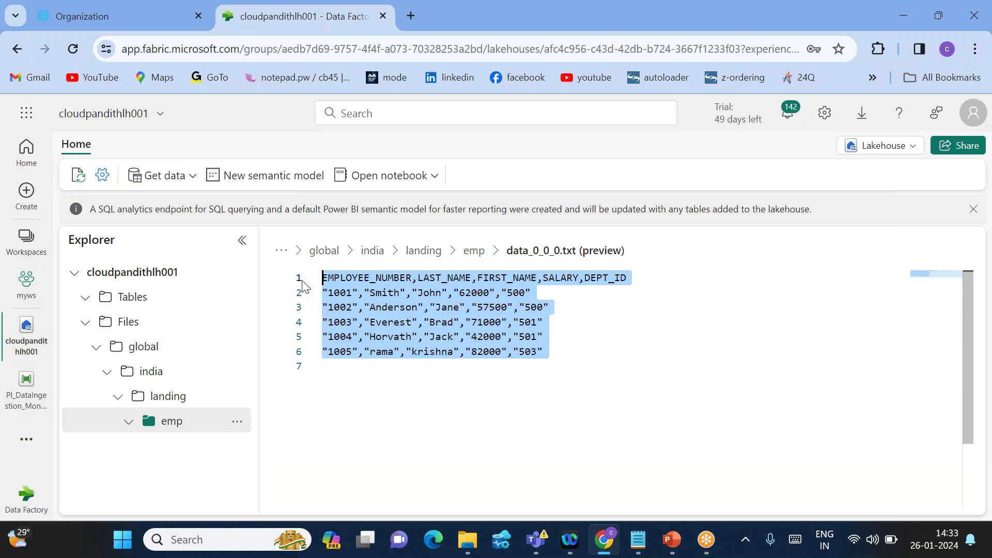
drag(586, 351, 303, 280)
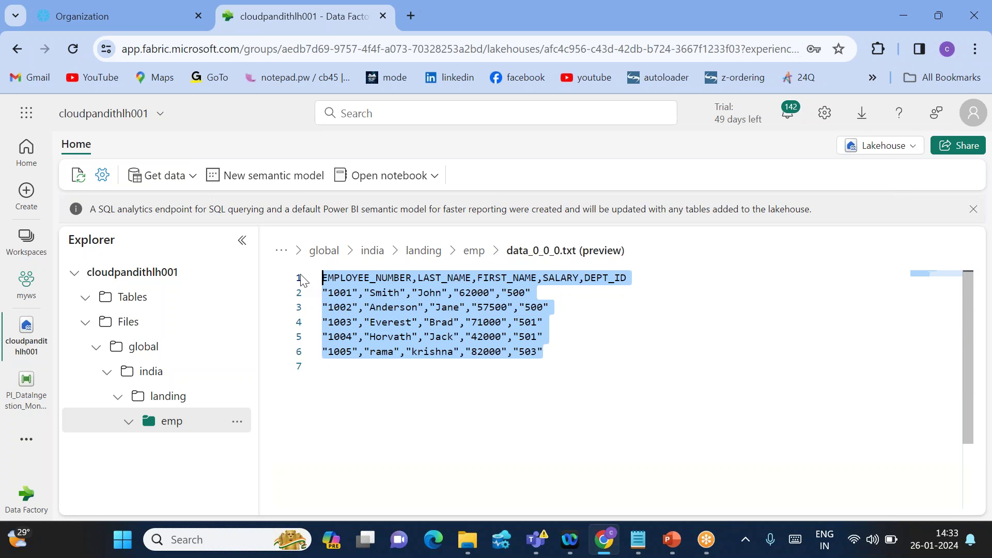
click(705, 380)
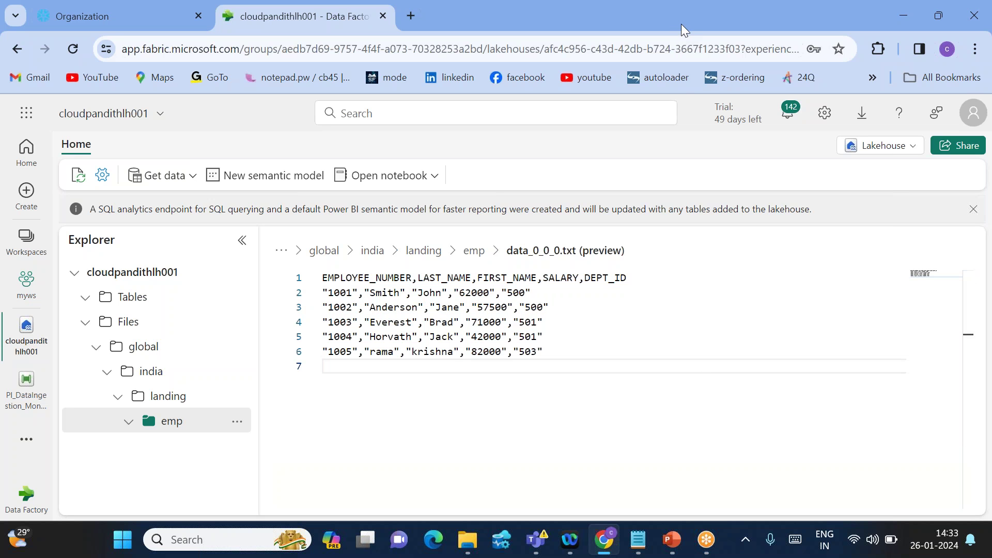